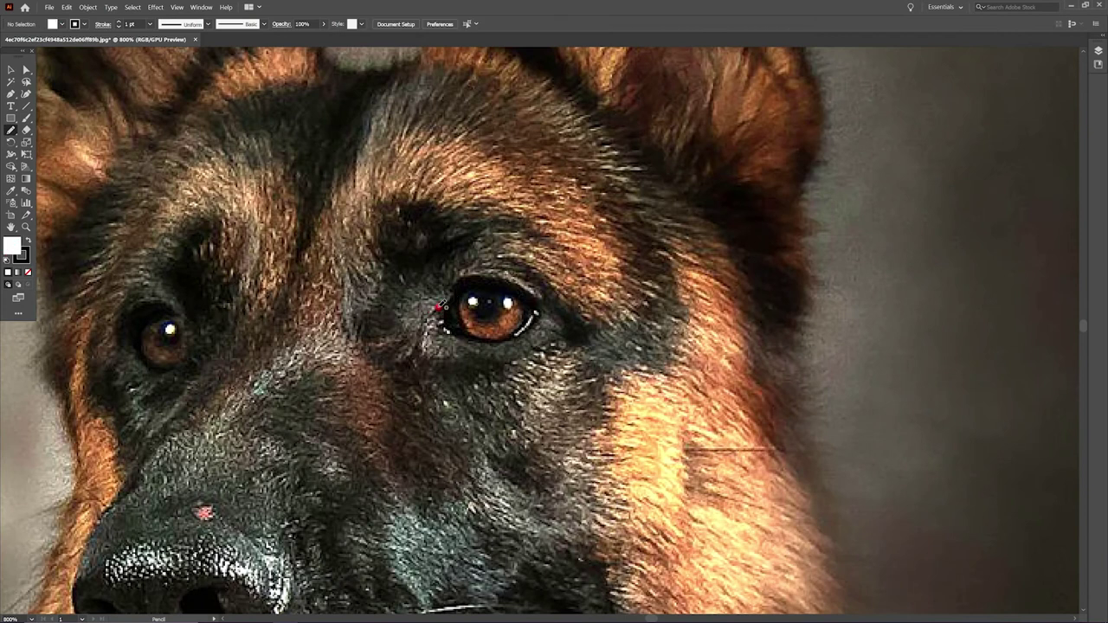
Trace the right eye as a stroke-free shape filled with a sampled near-black colour
{"action": "key", "text": "slash"}
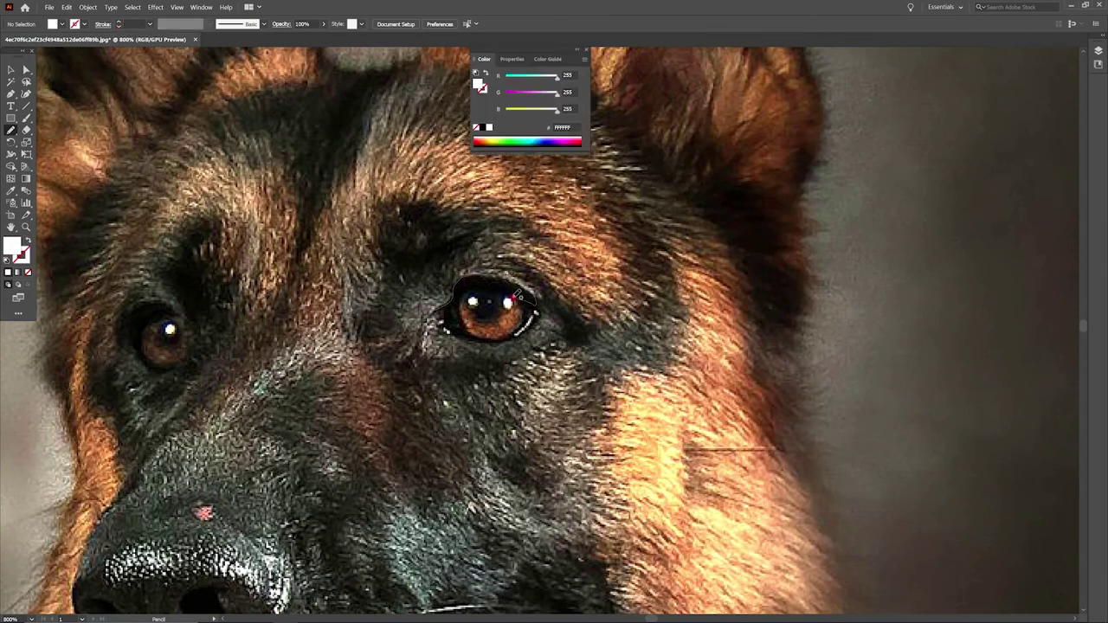
{"action": "mouse_move", "coordinate": [440, 309]}
{"action": "left_mouse_down"}
{"action": "mouse_move", "coordinate": [486, 340]}
{"action": "mouse_move", "coordinate": [534, 313]}
{"action": "left_mouse_up"}
{"action": "key", "text": "i"}
{"action": "left_click", "coordinate": [483, 300]}
Cover the right eye with a black circle
{"action": "key", "text": "m"}
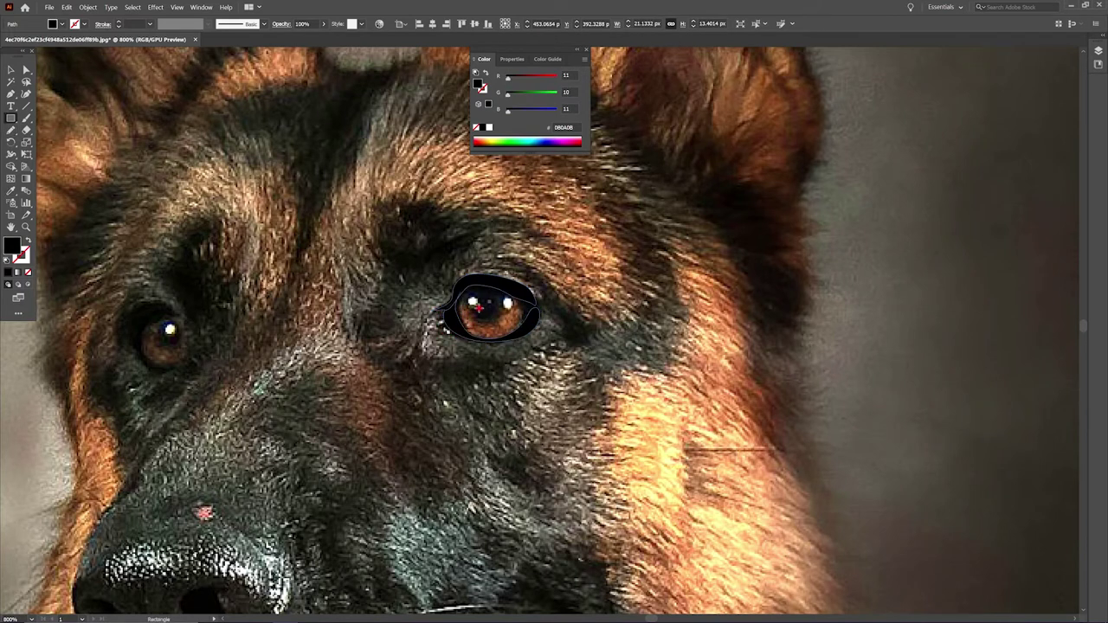
{"action": "key", "text": "l"}
{"action": "left_click_drag", "start_coordinate": [450, 277], "coordinate": [525, 350]}
{"action": "key", "text": "v"}
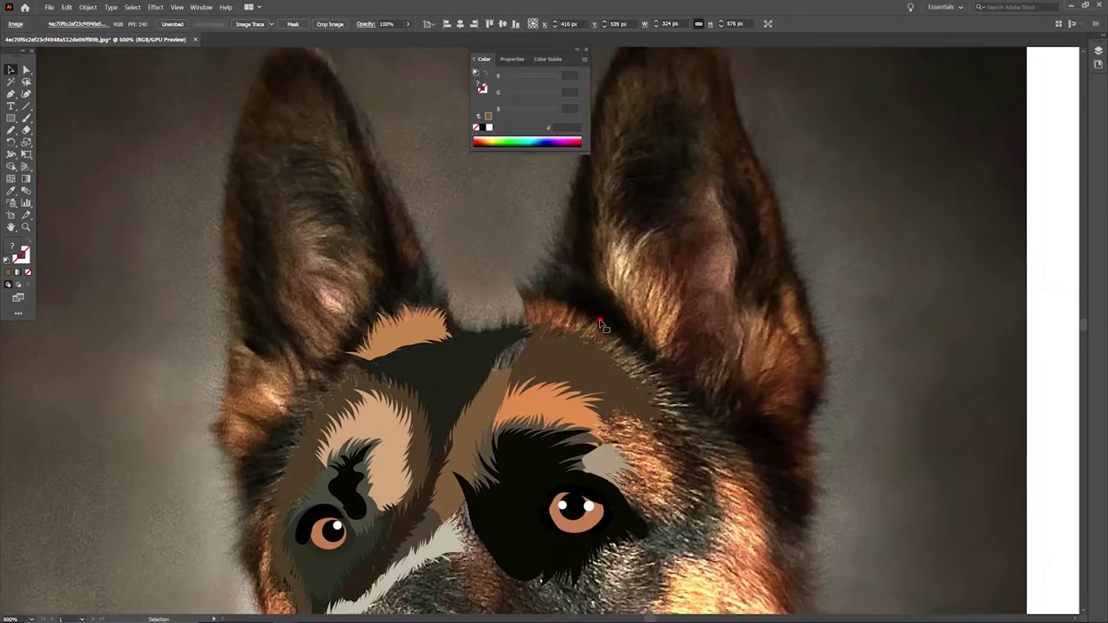
Draw a small fur tuft atop the head filled with sampled grey
{"action": "scroll", "coordinate": [603, 325], "scroll_direction": "up", "scroll_amount": 3, "text": "alt"}
{"action": "left_click_drag", "start_coordinate": [481, 381], "coordinate": [493, 386]}
{"action": "key", "text": "i"}
{"action": "left_click", "coordinate": [556, 351]}
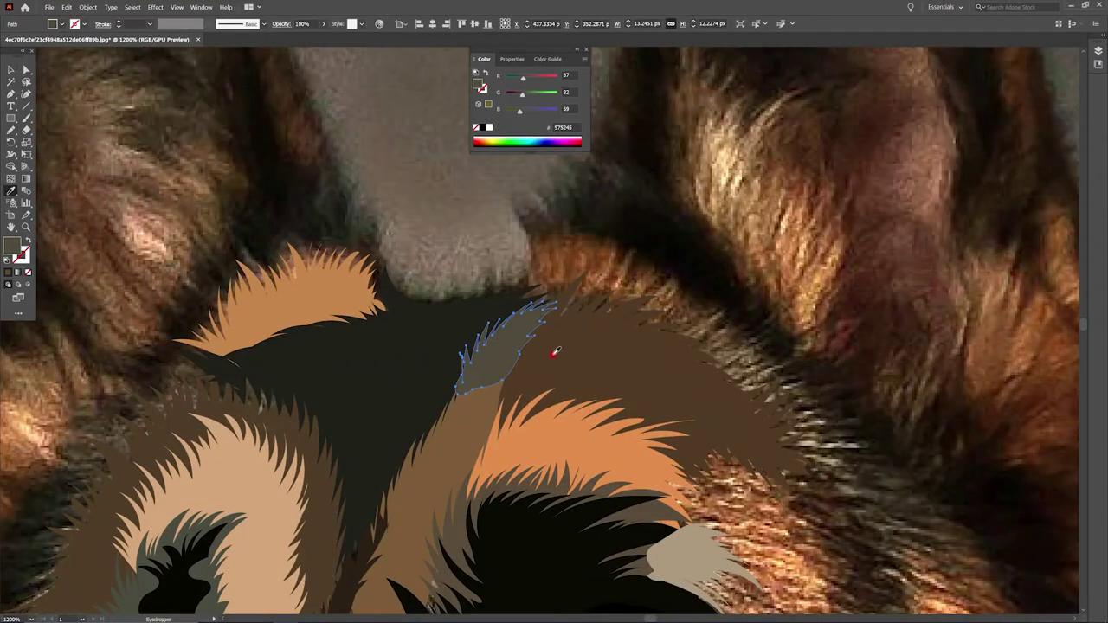
Trace a spiky fur patch along the forehead and fill it with sampled brown
{"action": "key", "text": "n"}
{"action": "left_click_drag", "start_coordinate": [556, 351], "coordinate": [487, 459]}
{"action": "mouse_move", "coordinate": [467, 381]}
{"action": "left_mouse_down"}
{"action": "mouse_move", "coordinate": [694, 437]}
{"action": "mouse_move", "coordinate": [767, 534]}
{"action": "left_mouse_up"}
{"action": "left_click_drag", "start_coordinate": [760, 594], "coordinate": [450, 406]}
{"action": "key", "text": "i"}
{"action": "left_click", "coordinate": [488, 365]}
{"action": "key", "text": "v"}
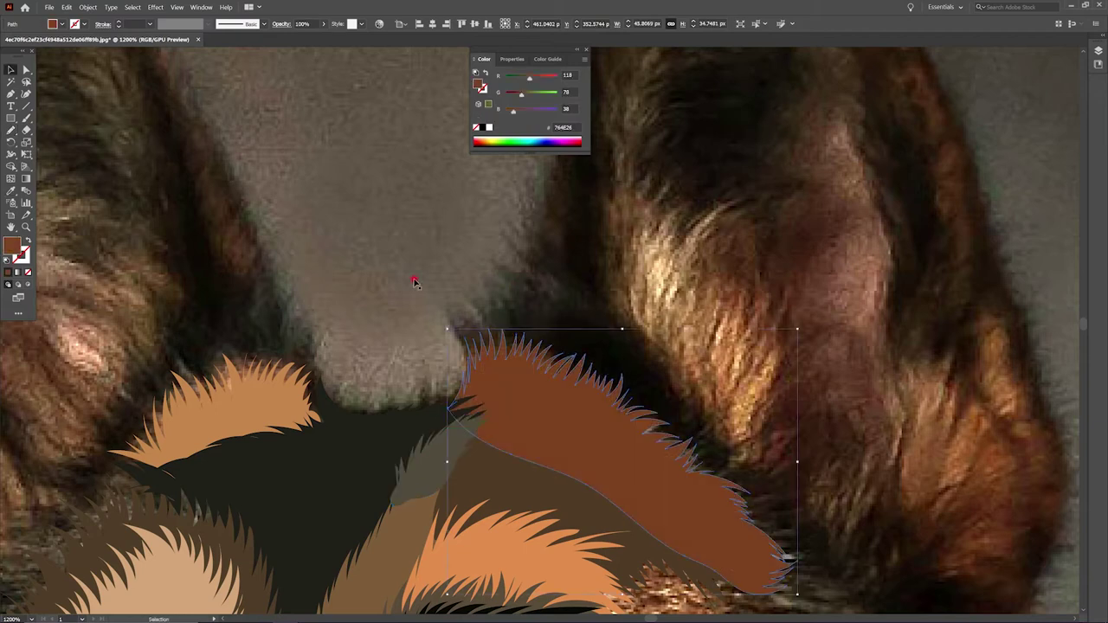
Draw a grey-brown fur shape over the nose bridge
{"action": "key", "text": "ctrl+minus"}
{"action": "key", "text": "ctrl+minus"}
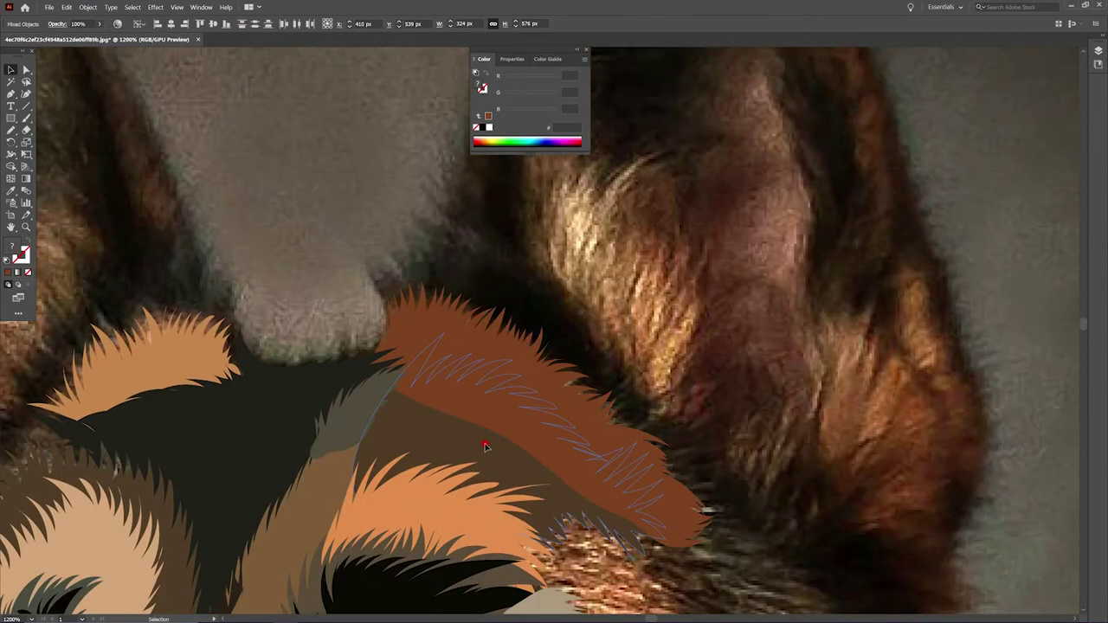
{"action": "mouse_move", "coordinate": [485, 444]}
{"action": "left_mouse_down"}
{"action": "mouse_move", "coordinate": [537, 320]}
{"action": "mouse_move", "coordinate": [506, 406]}
{"action": "left_mouse_up"}
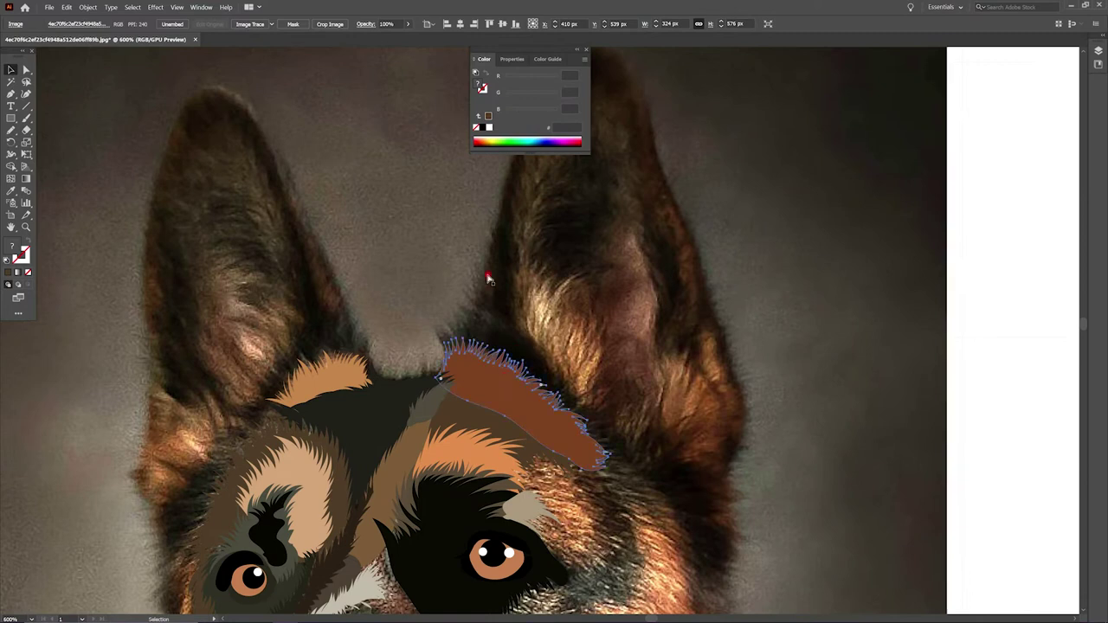
{"action": "left_click", "coordinate": [528, 345]}
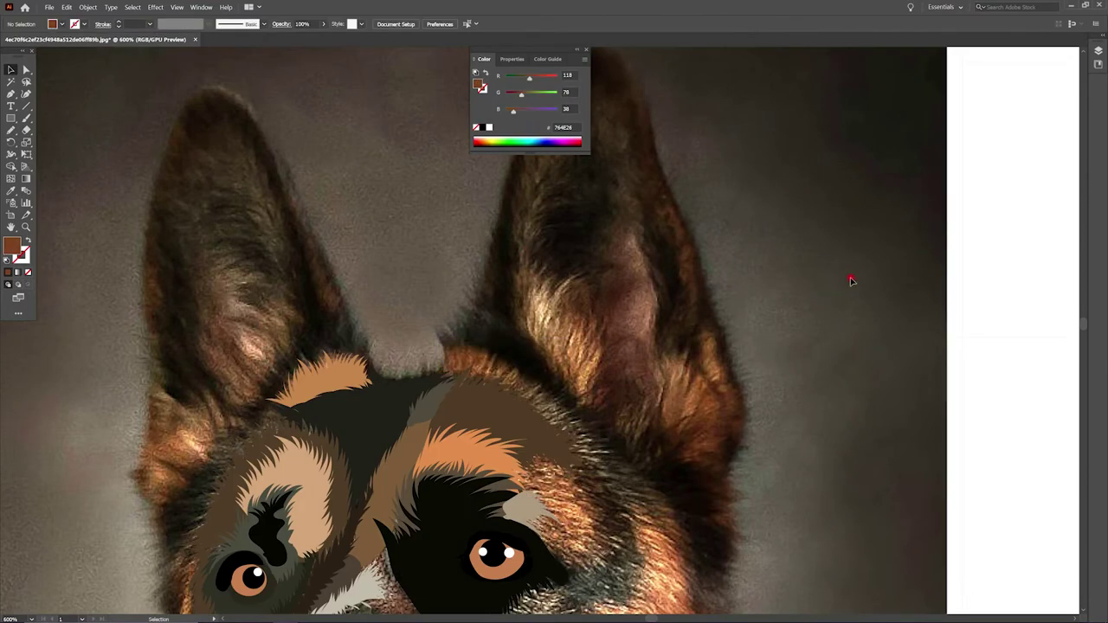
{"action": "left_click", "coordinate": [808, 264]}
{"action": "key", "text": "ctrl+minus"}
{"action": "key", "text": "ctrl+minus"}
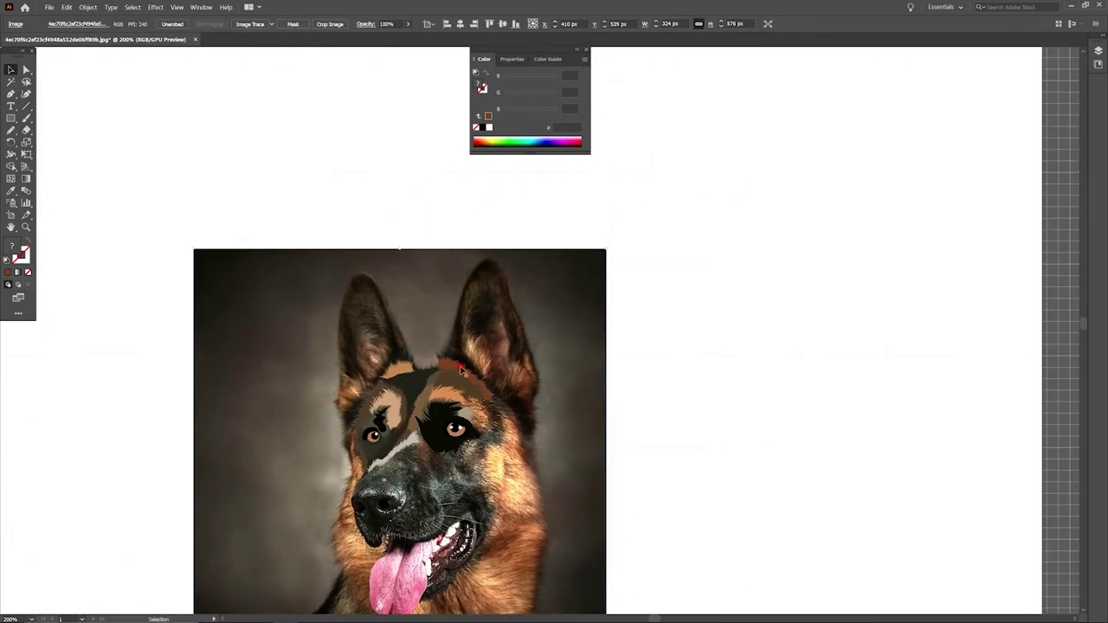
{"action": "key", "text": "ctrl+plus"}
{"action": "key", "text": "n"}
{"action": "left_click_drag", "start_coordinate": [440, 390], "coordinate": [441, 393]}
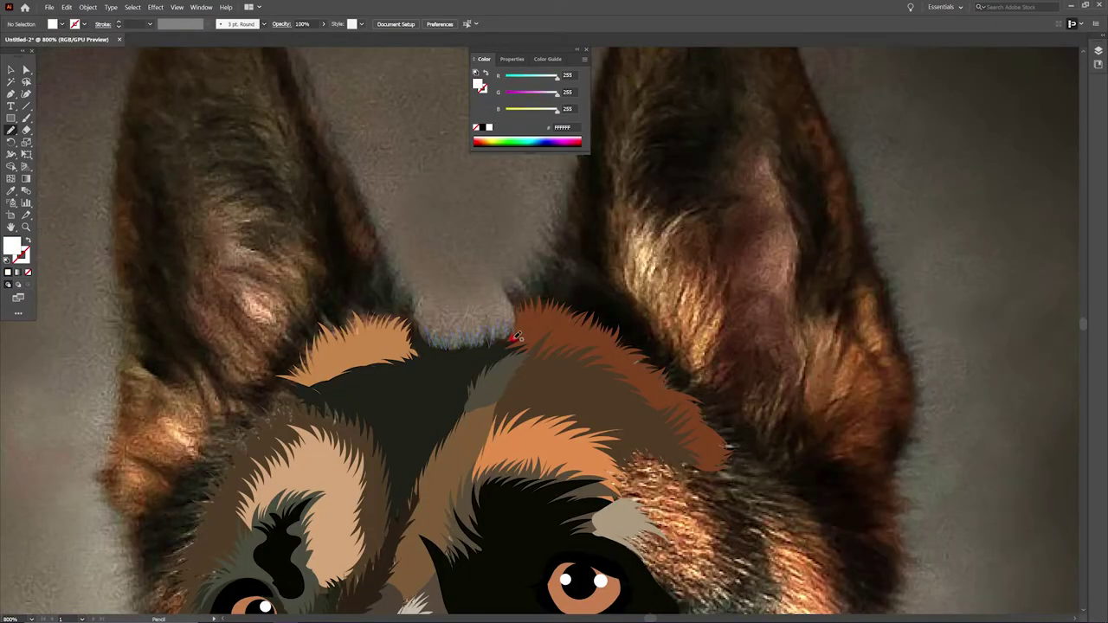
Fill the head gap with fur and outline the right ear edge in dark brown
{"action": "left_click_drag", "start_coordinate": [517, 337], "coordinate": [458, 359]}
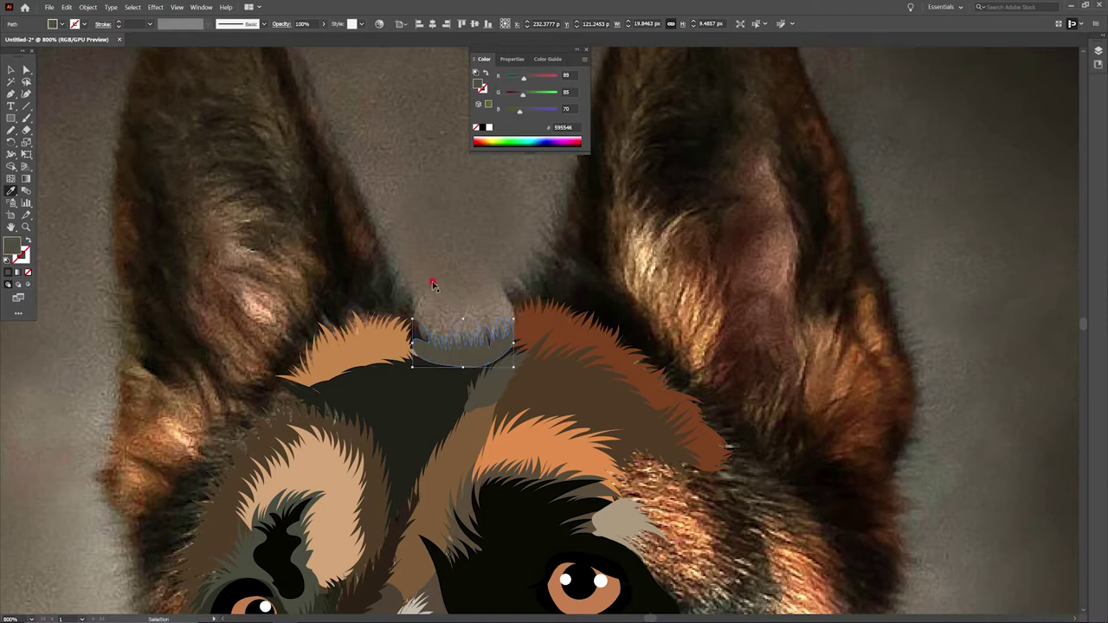
{"action": "left_click_drag", "start_coordinate": [565, 271], "coordinate": [531, 292]}
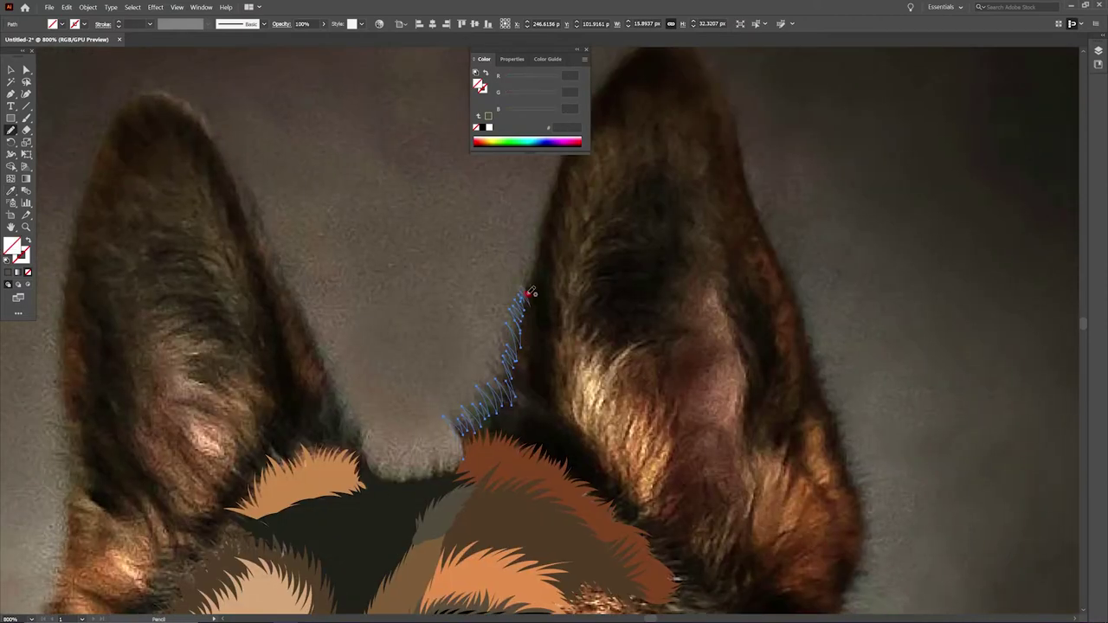
{"action": "left_click_drag", "start_coordinate": [556, 192], "coordinate": [534, 296]}
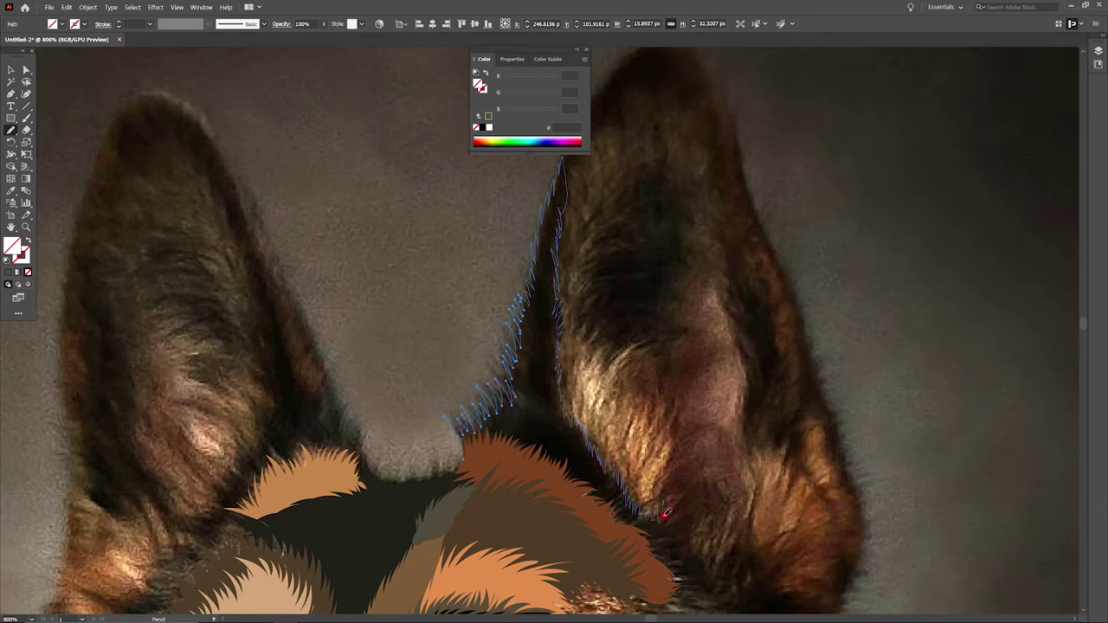
{"action": "left_click_drag", "start_coordinate": [712, 550], "coordinate": [761, 597]}
{"action": "key", "text": "i"}
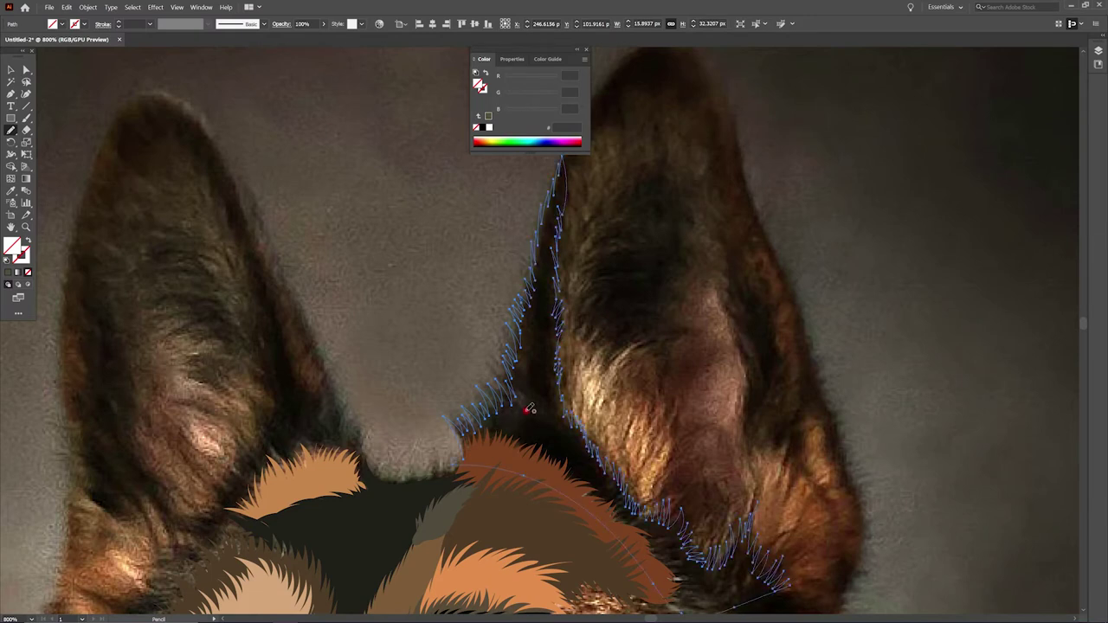
{"action": "left_click", "coordinate": [527, 404]}
Extend the dark outline over the ear tip and down its right edge
{"action": "mouse_move", "coordinate": [426, 350]}
{"action": "left_mouse_down"}
{"action": "mouse_move", "coordinate": [460, 289]}
{"action": "mouse_move", "coordinate": [609, 345]}
{"action": "left_mouse_up"}
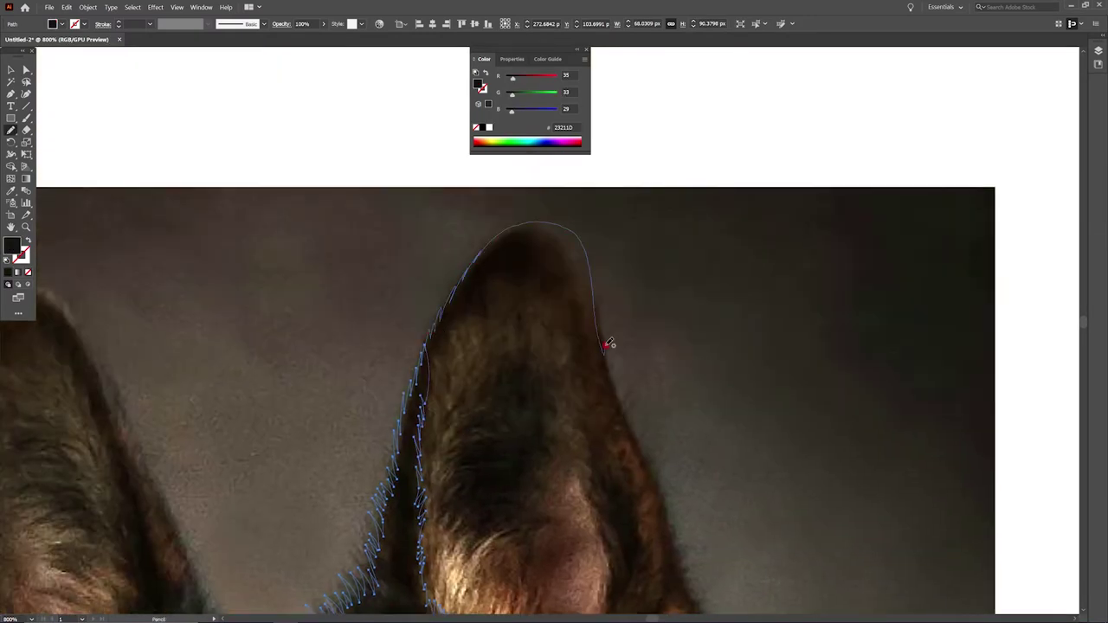
{"action": "left_click_drag", "start_coordinate": [645, 449], "coordinate": [668, 515]}
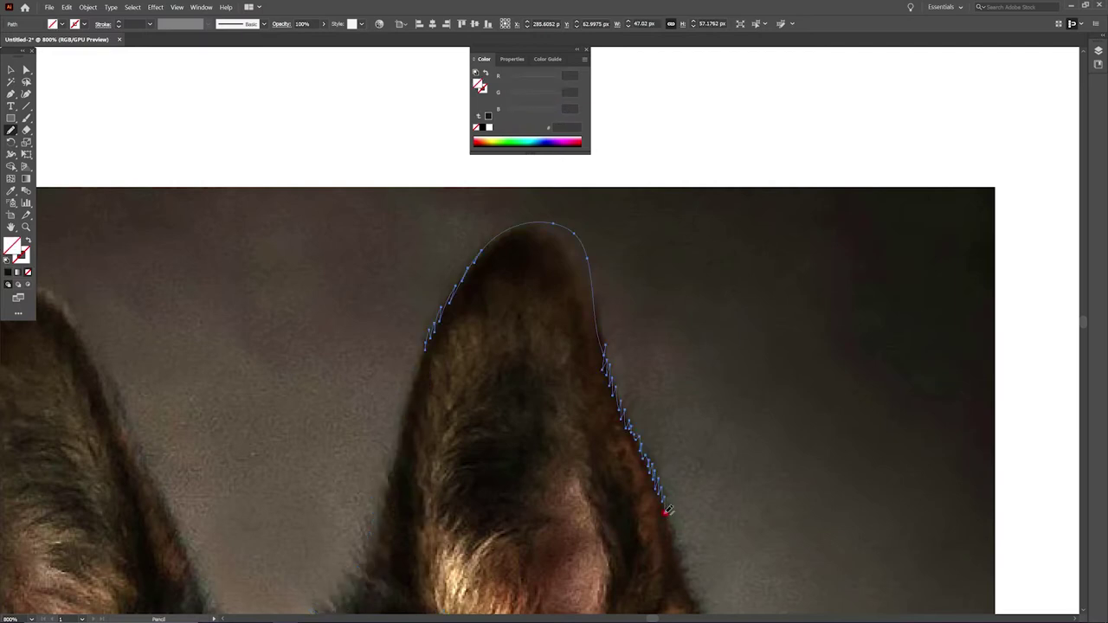
{"action": "left_click_drag", "start_coordinate": [688, 587], "coordinate": [630, 447]}
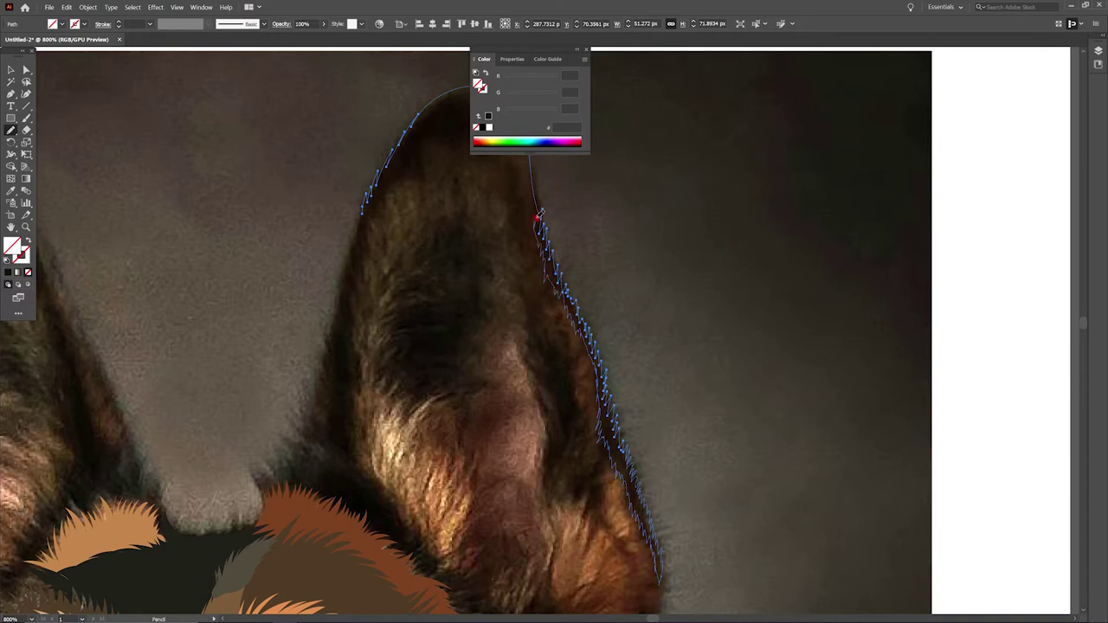
{"action": "left_click_drag", "start_coordinate": [540, 214], "coordinate": [622, 451]}
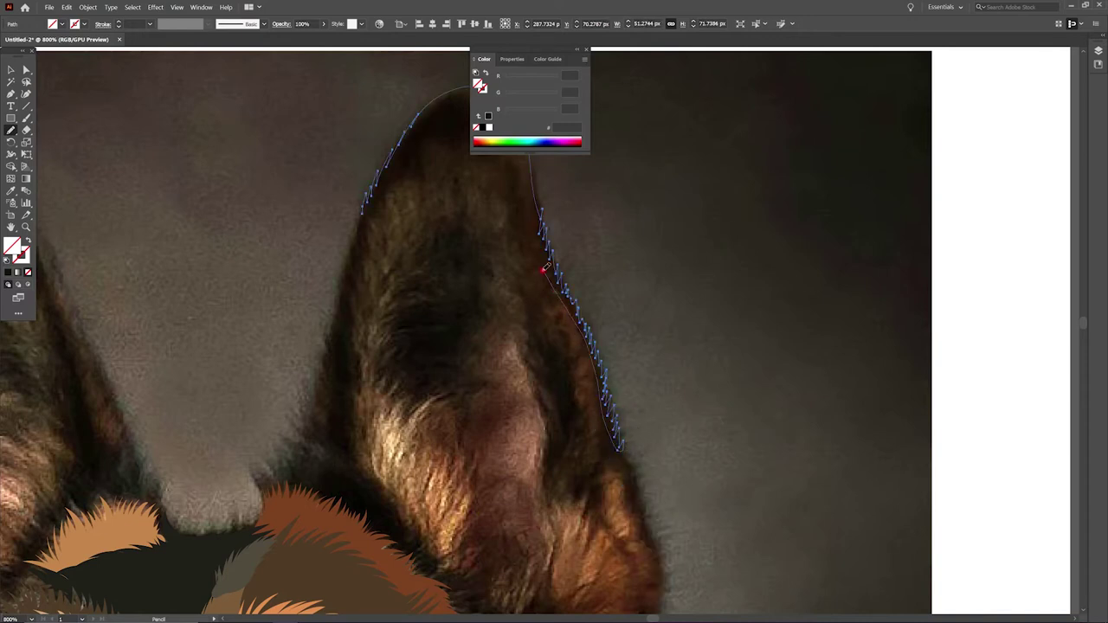
{"action": "scroll", "coordinate": [530, 332], "scroll_direction": "up", "scroll_amount": 4}
Draw an oval inside the right ear filled with sampled brown
{"action": "scroll", "coordinate": [394, 362], "scroll_direction": "down", "scroll_amount": 3}
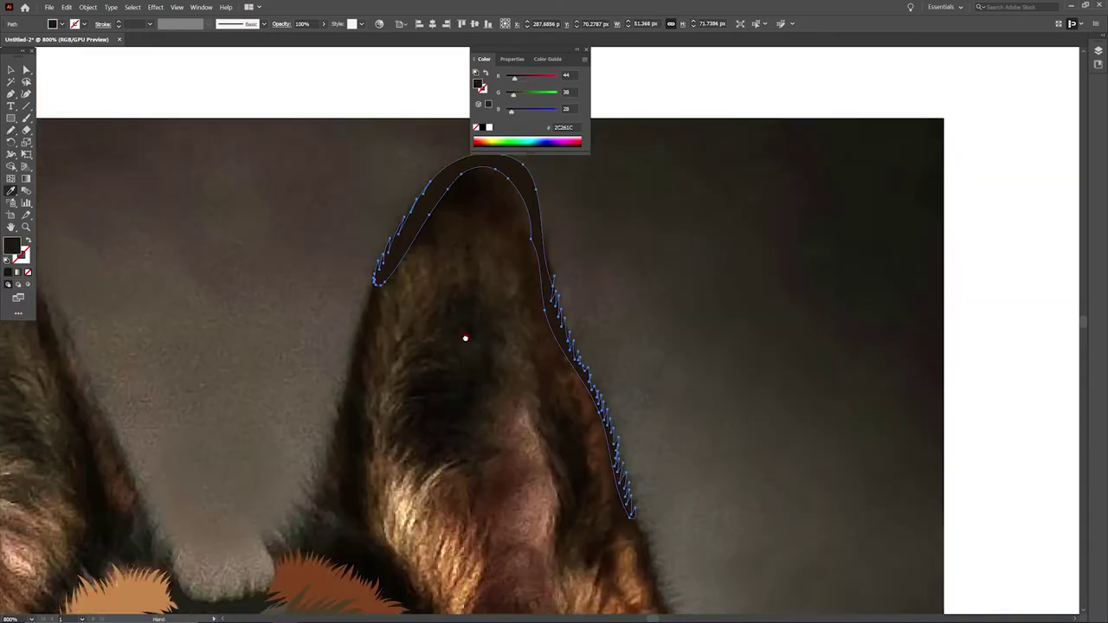
{"action": "left_click_drag", "start_coordinate": [383, 297], "coordinate": [421, 299]}
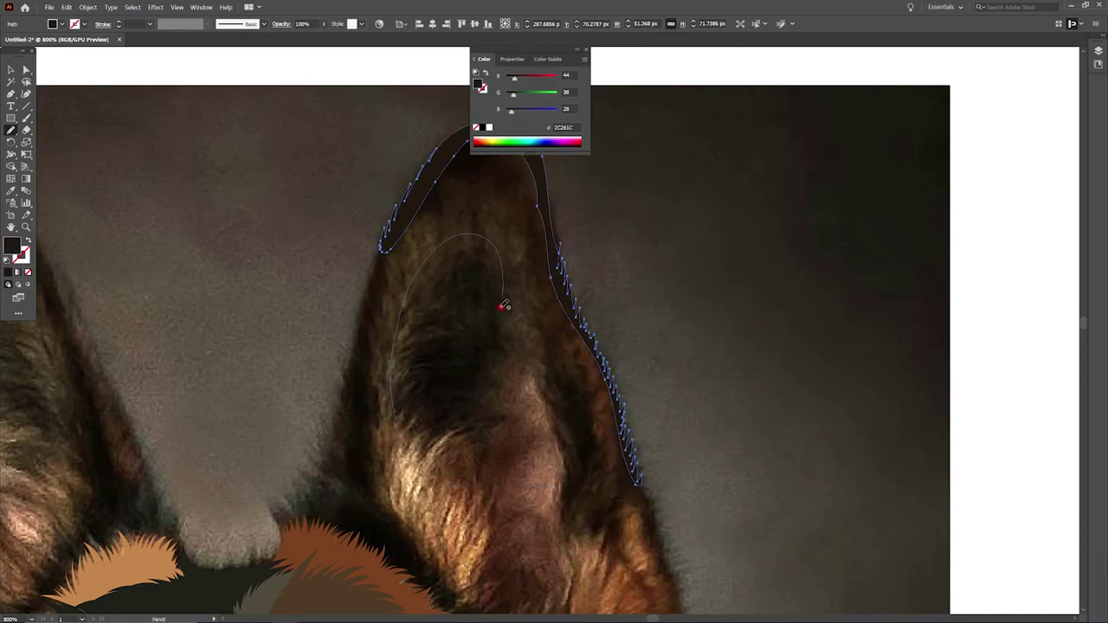
{"action": "mouse_move", "coordinate": [478, 489]}
{"action": "left_mouse_down"}
{"action": "mouse_move", "coordinate": [492, 388]}
{"action": "mouse_move", "coordinate": [573, 542]}
{"action": "left_mouse_up"}
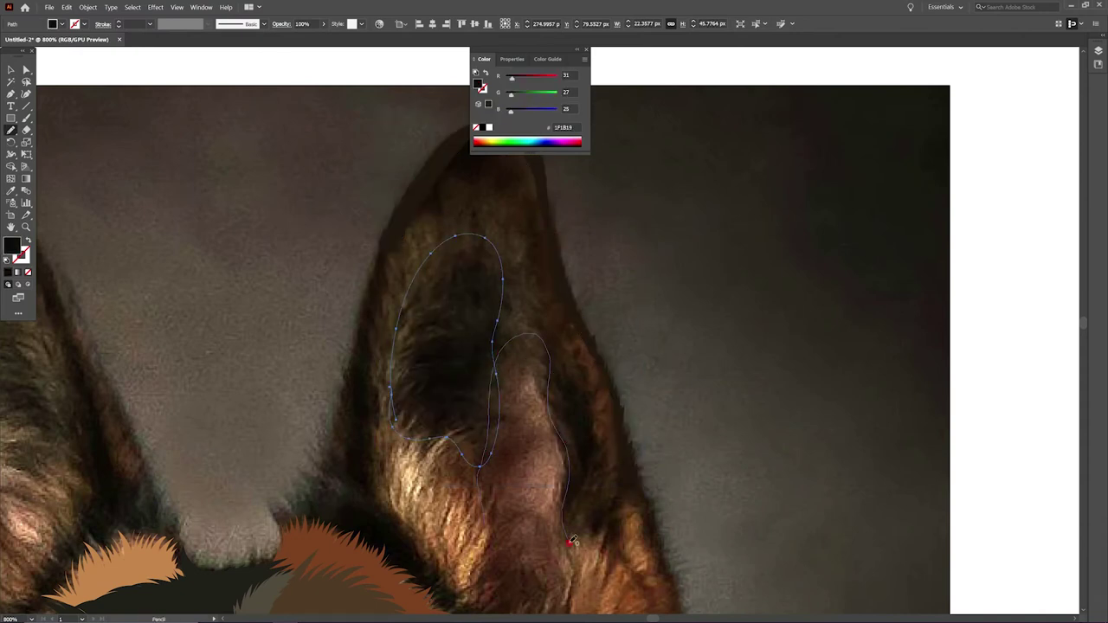
{"action": "scroll", "coordinate": [580, 494], "scroll_direction": "down", "scroll_amount": 3}
{"action": "key", "text": "i"}
{"action": "left_click", "coordinate": [532, 401]}
Add a grey-brown fur shape along the ear's left edge
{"action": "key", "text": "n"}
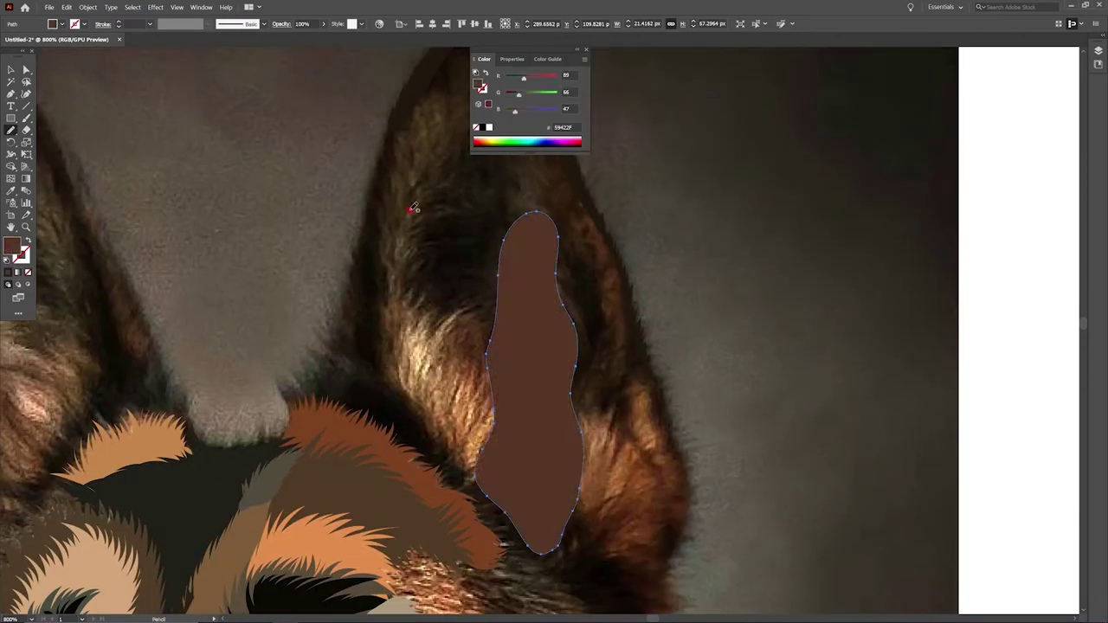
{"action": "left_click_drag", "start_coordinate": [397, 237], "coordinate": [397, 327]}
{"action": "left_click_drag", "start_coordinate": [381, 250], "coordinate": [400, 201]}
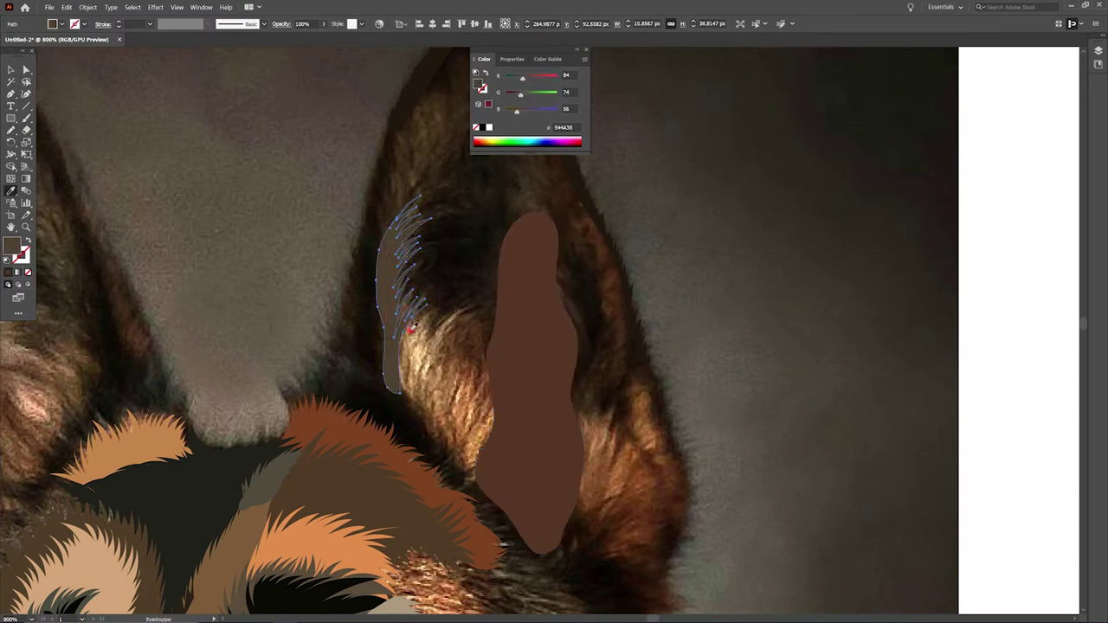
{"action": "key", "text": "i"}
{"action": "left_click", "coordinate": [422, 355]}
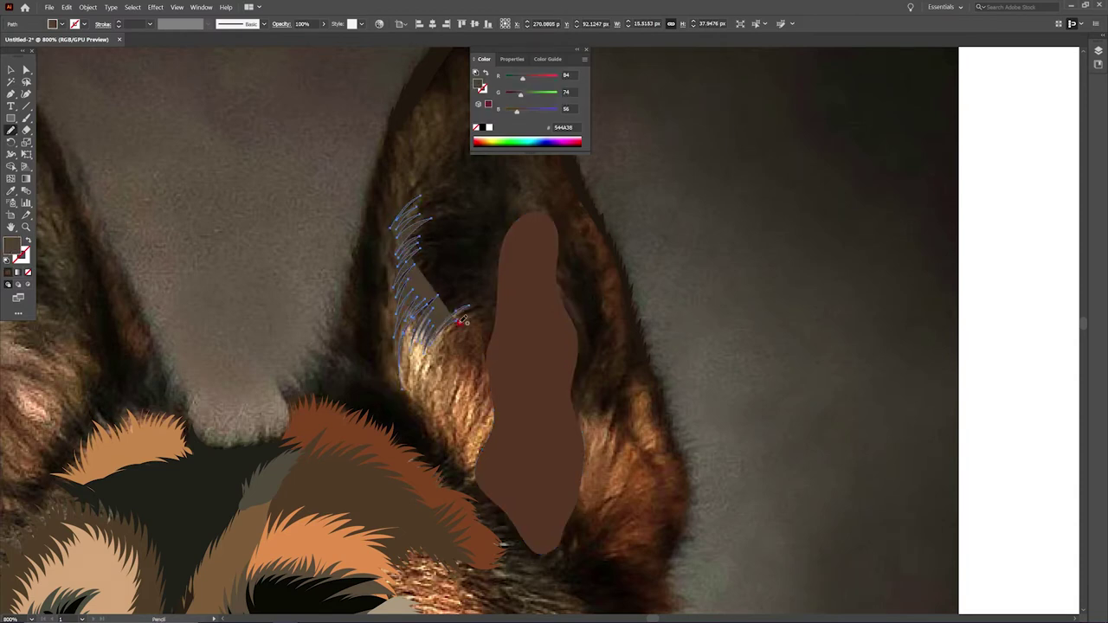
{"action": "left_click", "coordinate": [422, 355]}
Outline the light fur inside the ear and fill it with sampled tan
{"action": "key", "text": "n"}
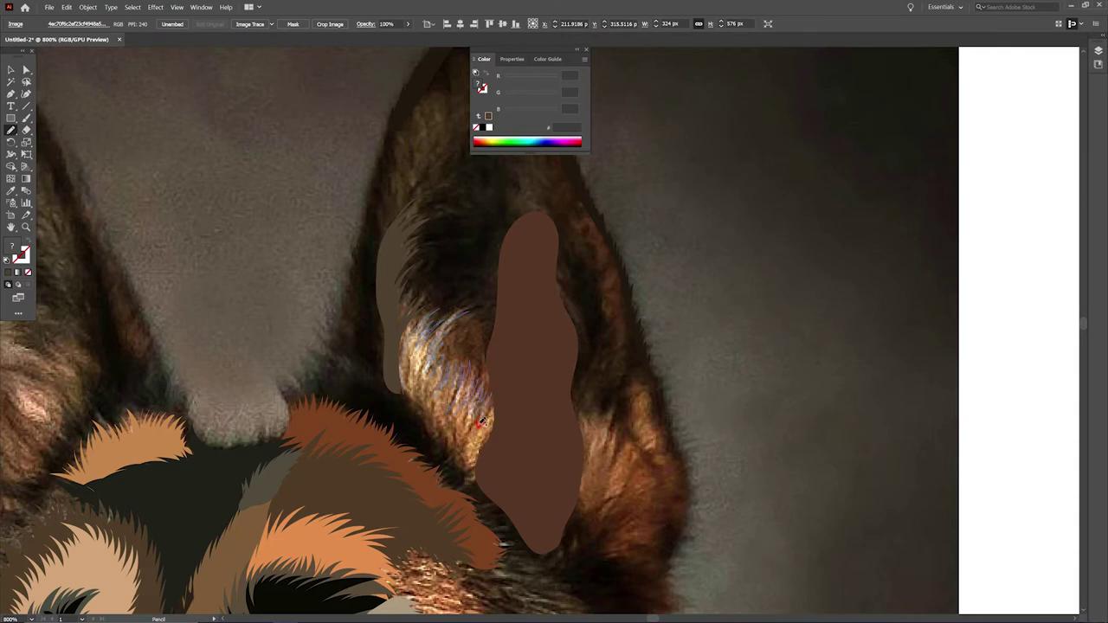
{"action": "left_click_drag", "start_coordinate": [493, 460], "coordinate": [476, 481]}
{"action": "key", "text": "i"}
{"action": "left_click", "coordinate": [381, 254]}
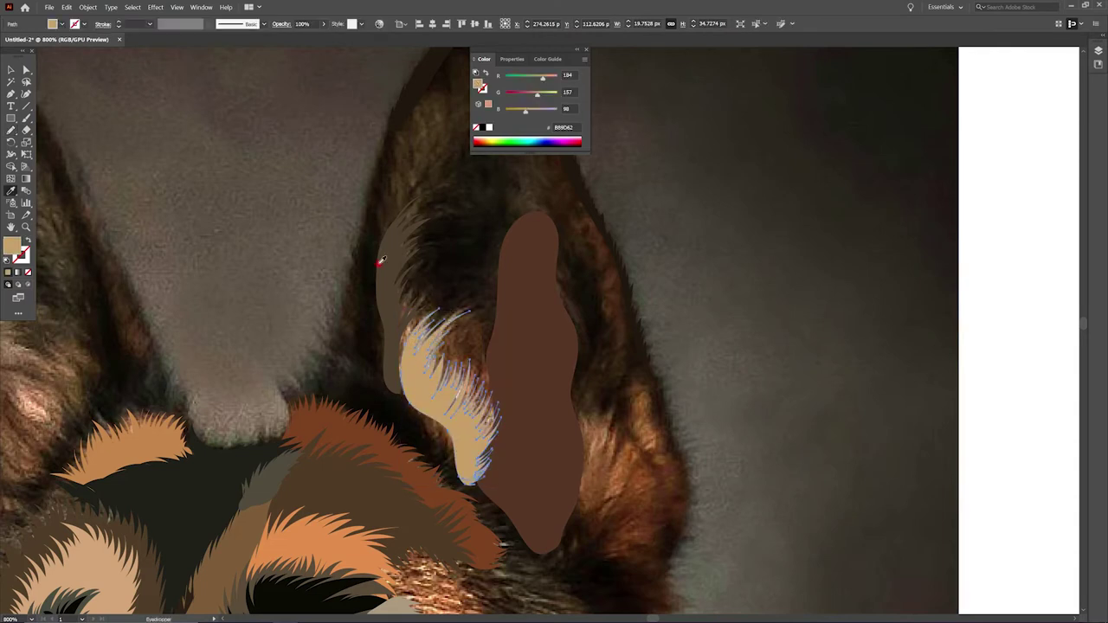
{"action": "key", "text": "v"}
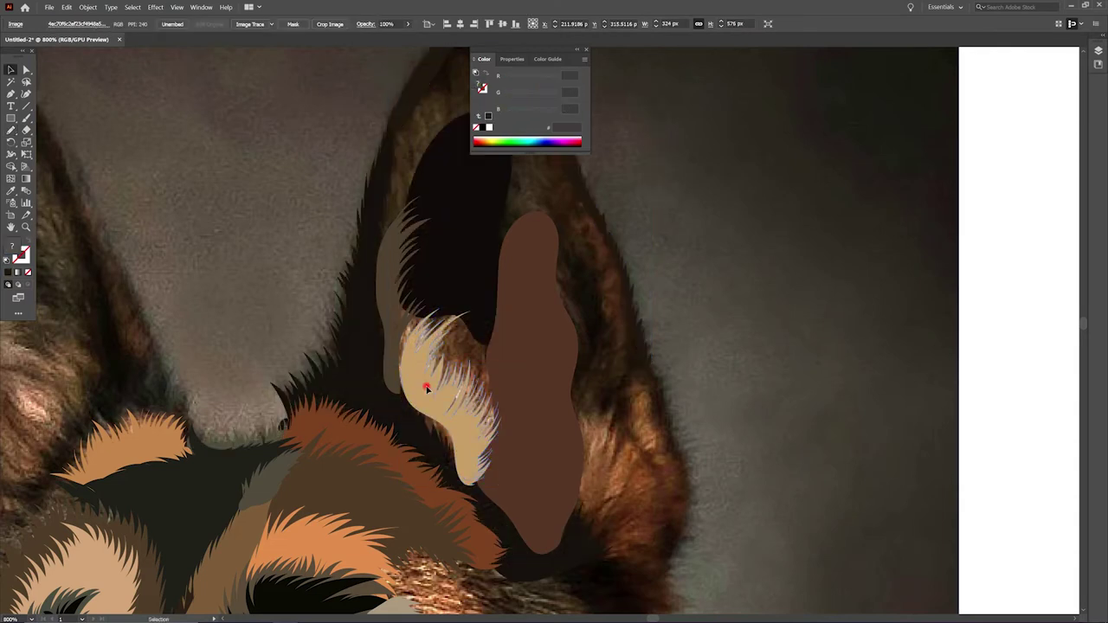
{"action": "left_click", "coordinate": [400, 343]}
Add a dark-brown fur shape around the tan fur, placed behind it
{"action": "key", "text": "n"}
{"action": "left_click_drag", "start_coordinate": [424, 427], "coordinate": [471, 478]}
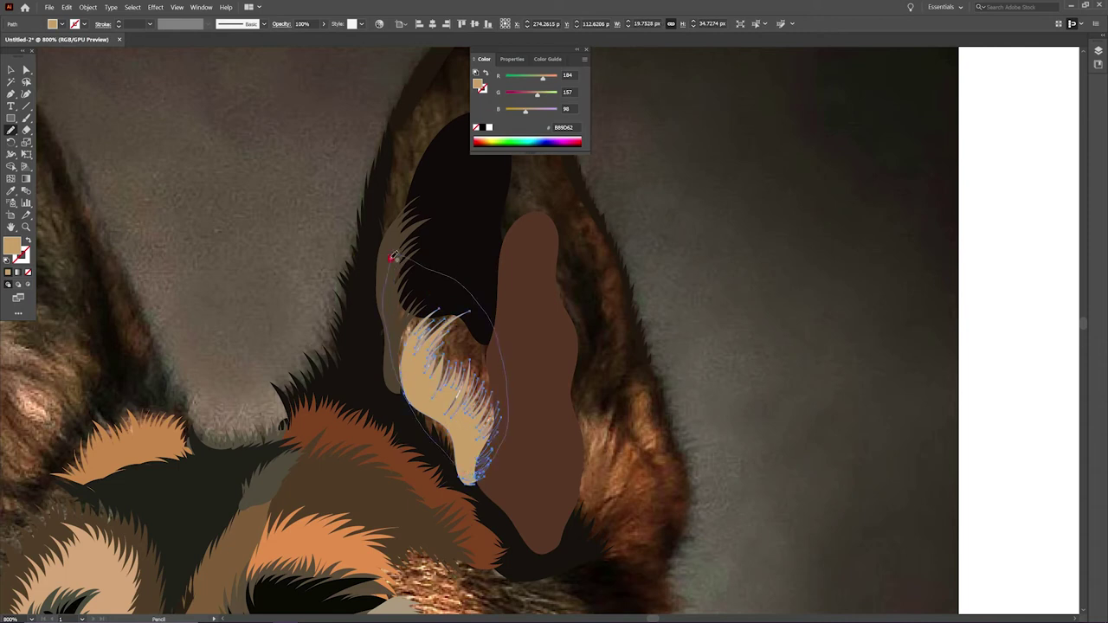
{"action": "key", "text": "i"}
{"action": "left_click", "coordinate": [453, 228]}
{"action": "key", "text": "ctrl+bracketleft"}
Draw another fur stroke in the ear with a sampled dark colour
{"action": "key", "text": "n"}
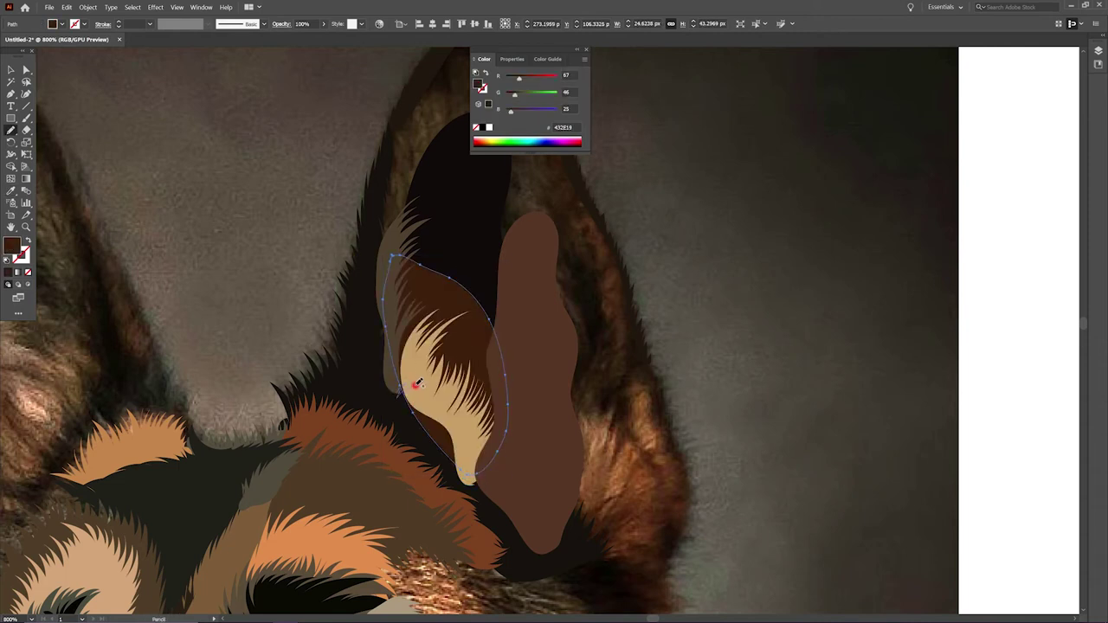
{"action": "left_click_drag", "start_coordinate": [416, 384], "coordinate": [459, 461]}
{"action": "key", "text": "i"}
{"action": "scroll", "coordinate": [537, 292], "scroll_direction": "up", "scroll_amount": 3}
{"action": "left_click", "coordinate": [456, 306]}
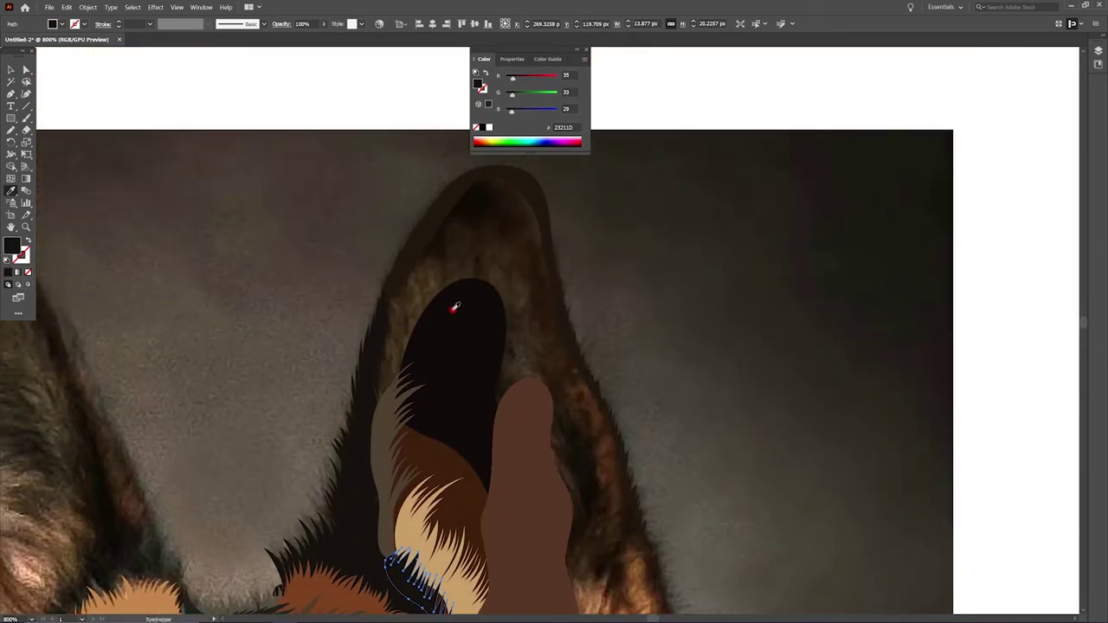
Draw a brown fur shape along the ear's left edge
{"action": "key", "text": "n"}
{"action": "left_click_drag", "start_coordinate": [375, 403], "coordinate": [435, 402]}
{"action": "key", "text": "i"}
{"action": "left_click", "coordinate": [487, 271]}
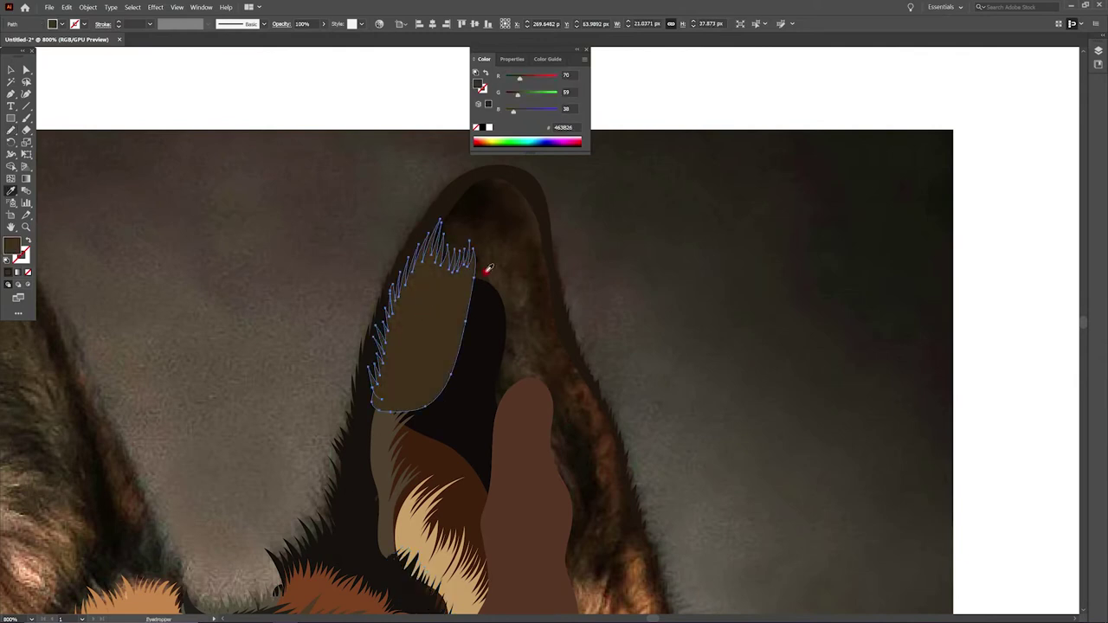
{"action": "key", "text": "v"}
Fill the inner ear with a large dark-brown shape
{"action": "key", "text": "n"}
{"action": "left_click_drag", "start_coordinate": [426, 244], "coordinate": [431, 247]}
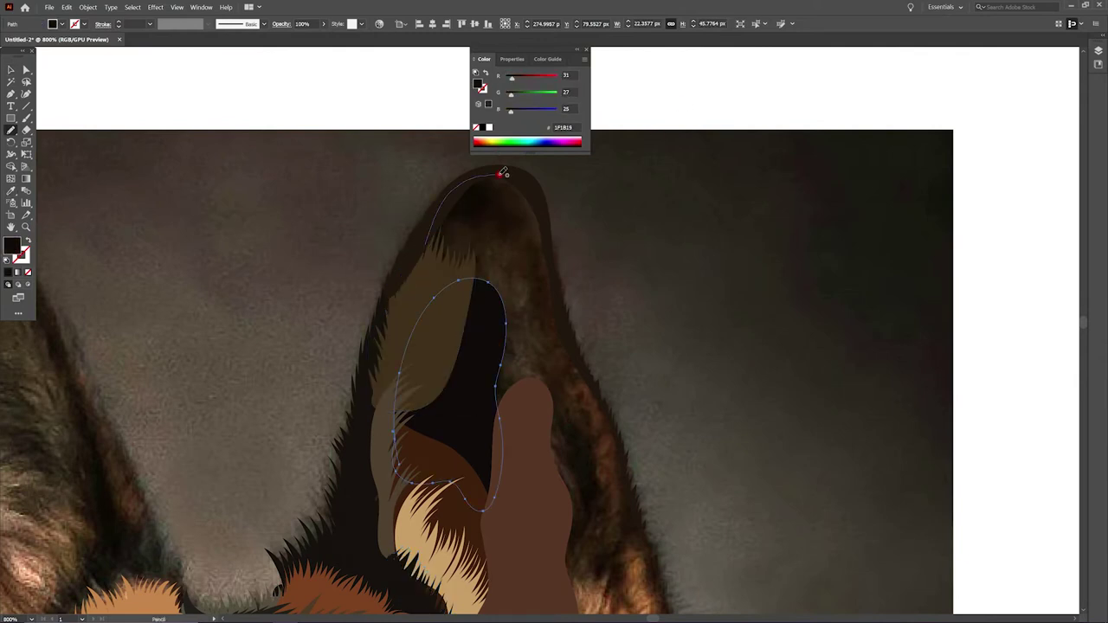
{"action": "key", "text": "i"}
{"action": "left_click", "coordinate": [482, 291]}
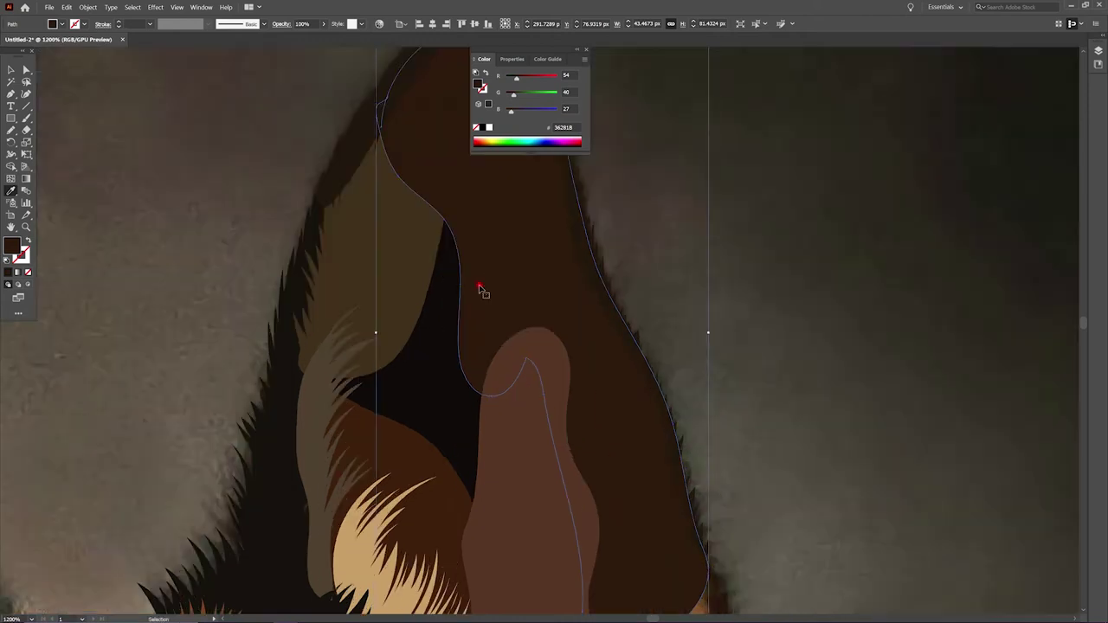
{"action": "key", "text": "ctrl+minus"}
{"action": "key", "text": "ctrl+minus"}
{"action": "key", "text": "ctrl+shift+a"}
Draw a lighter inner-ear shape filled with sampled medium brown
{"action": "key", "text": "m"}
{"action": "key", "text": "n"}
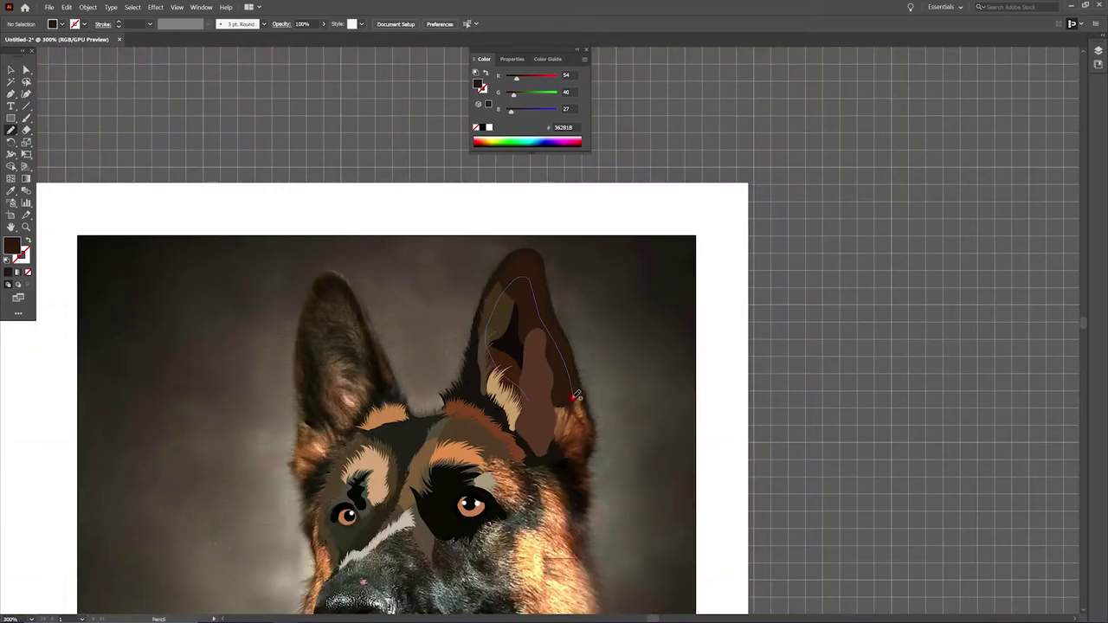
{"action": "left_click_drag", "start_coordinate": [528, 279], "coordinate": [515, 429]}
{"action": "key", "text": "i"}
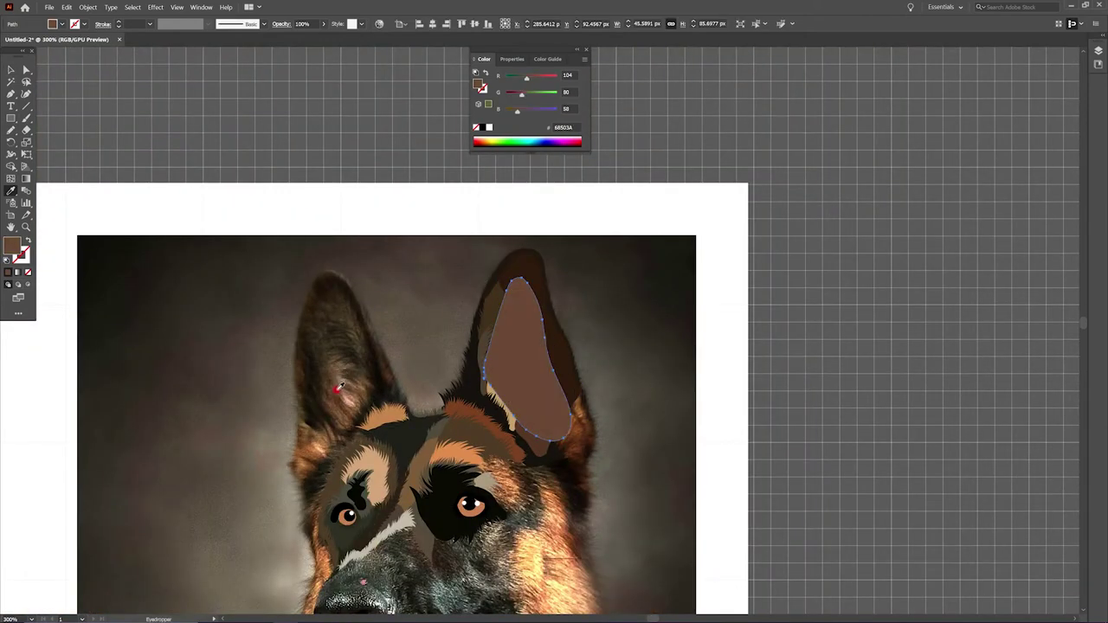
{"action": "left_click", "coordinate": [358, 378]}
{"action": "key", "text": "v"}
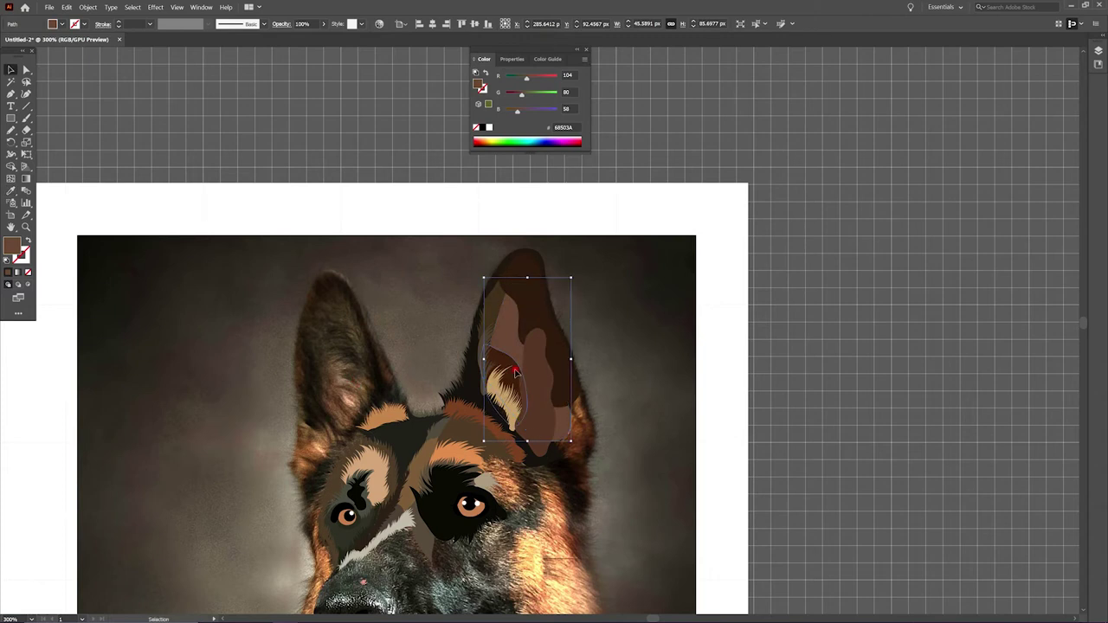
{"action": "left_click", "coordinate": [515, 372]}
Outline the ear's edge as a filled shape behind the lighter inner ear
{"action": "key", "text": "n"}
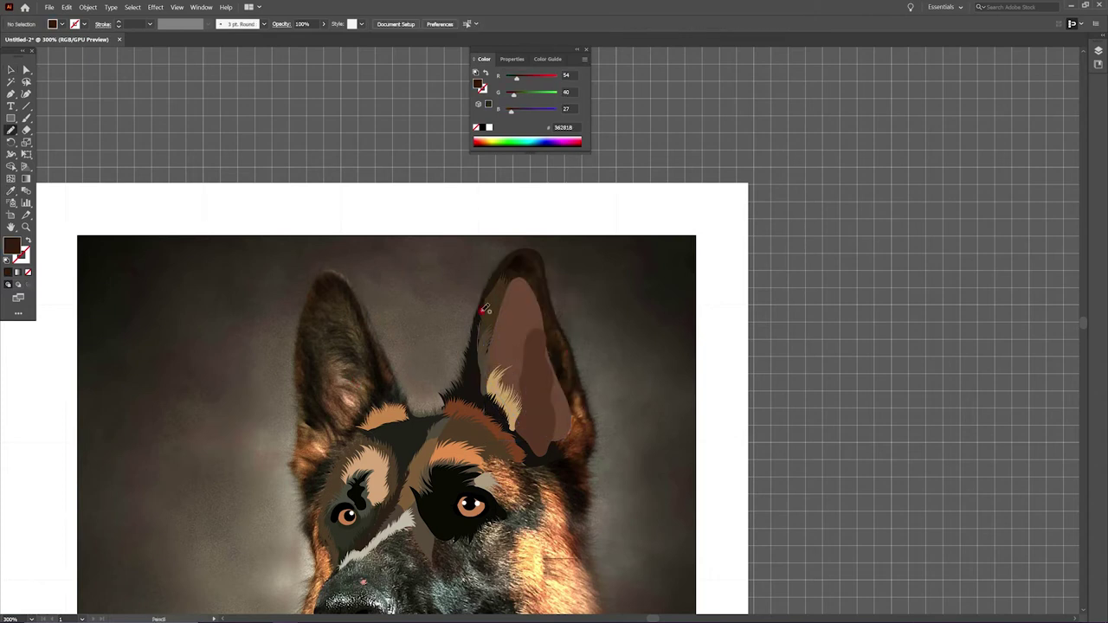
{"action": "left_click_drag", "start_coordinate": [483, 342], "coordinate": [511, 253]}
{"action": "left_click_drag", "start_coordinate": [525, 418], "coordinate": [523, 421]}
{"action": "key", "text": "ctrl+["}
{"action": "key", "text": "ctrl+["}
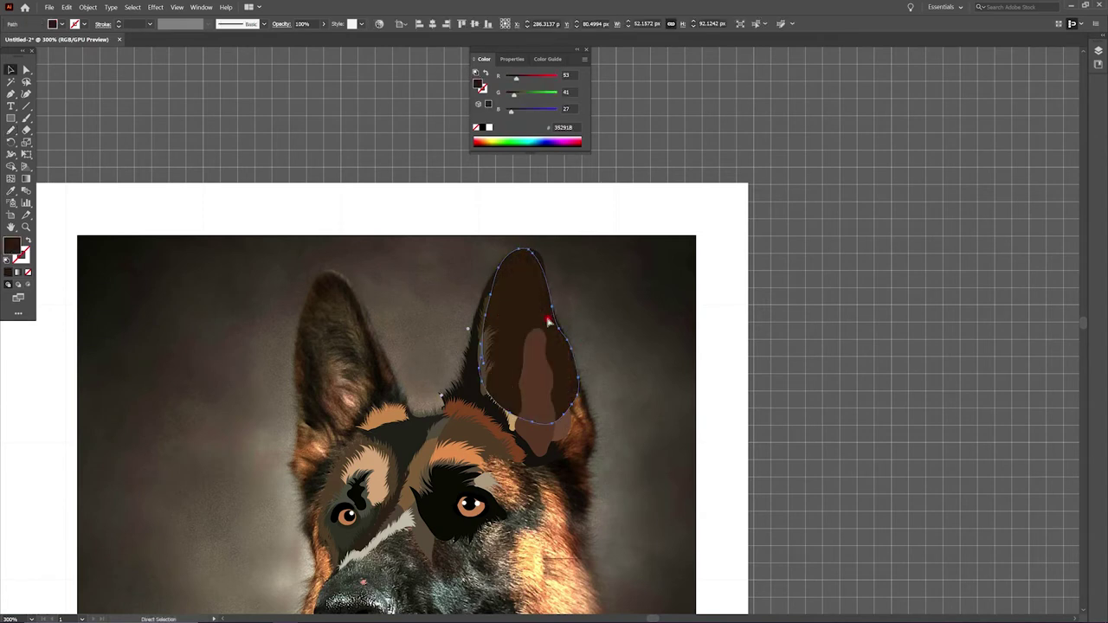
Apply an Inner Glow effect to the medium-brown inner-ear shape
{"action": "left_click", "coordinate": [536, 371]}
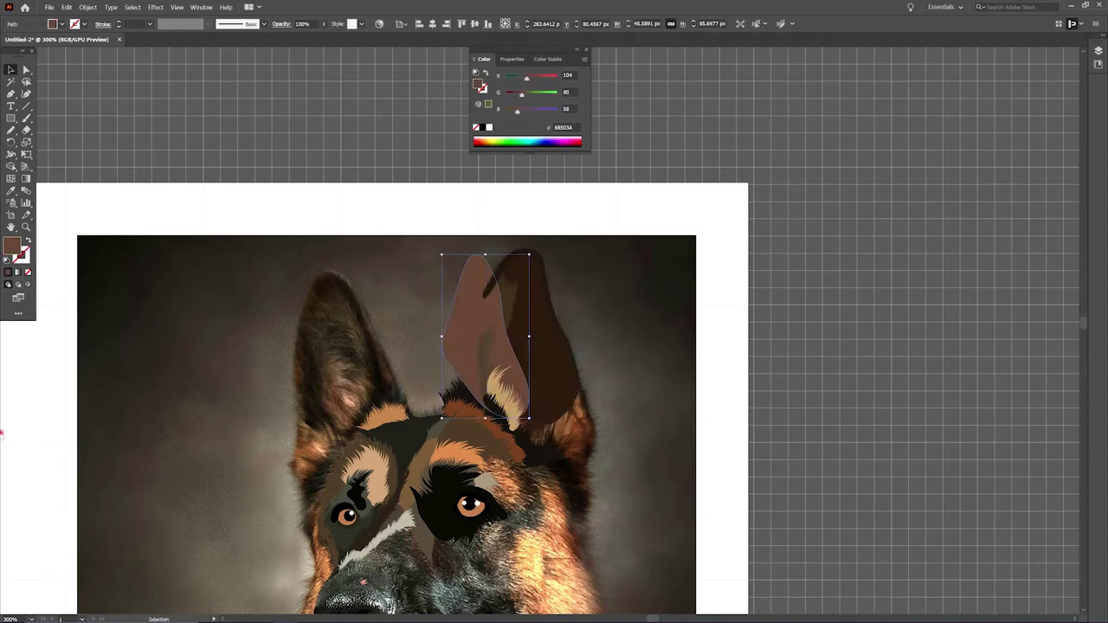
{"action": "left_click", "coordinate": [155, 7]}
{"action": "left_click", "coordinate": [283, 155]}
{"action": "left_click", "coordinate": [789, 275]}
{"action": "left_click", "coordinate": [765, 381]}
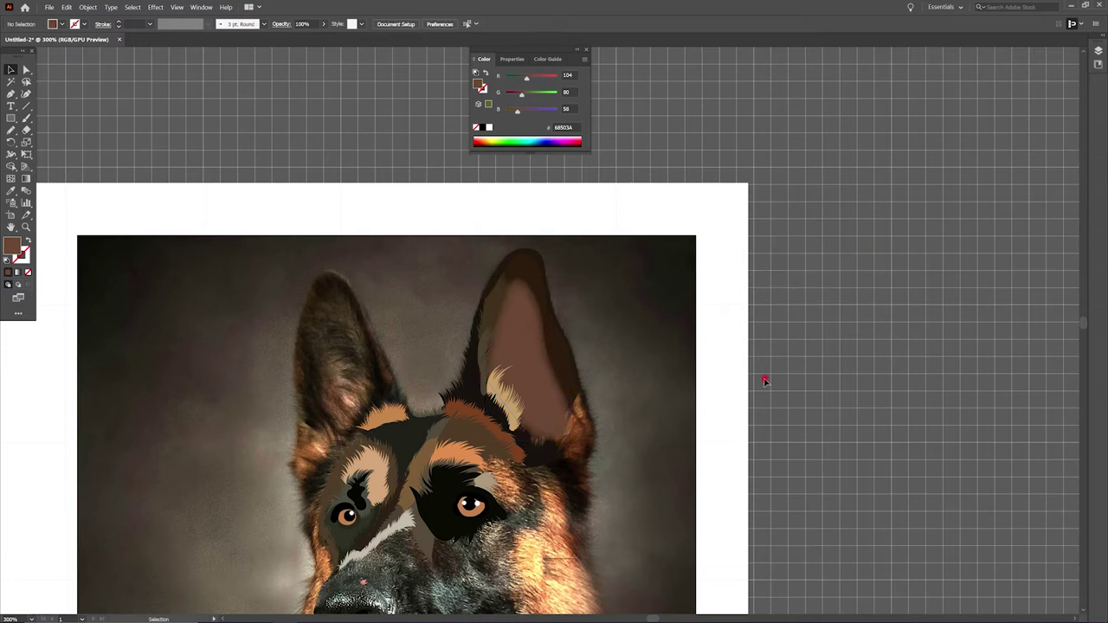
{"action": "left_click", "coordinate": [528, 346]}
{"action": "left_click", "coordinate": [155, 6]}
Apply a Gaussian Blur of about 14.5 pixels to the inner ear
{"action": "left_click", "coordinate": [295, 207]}
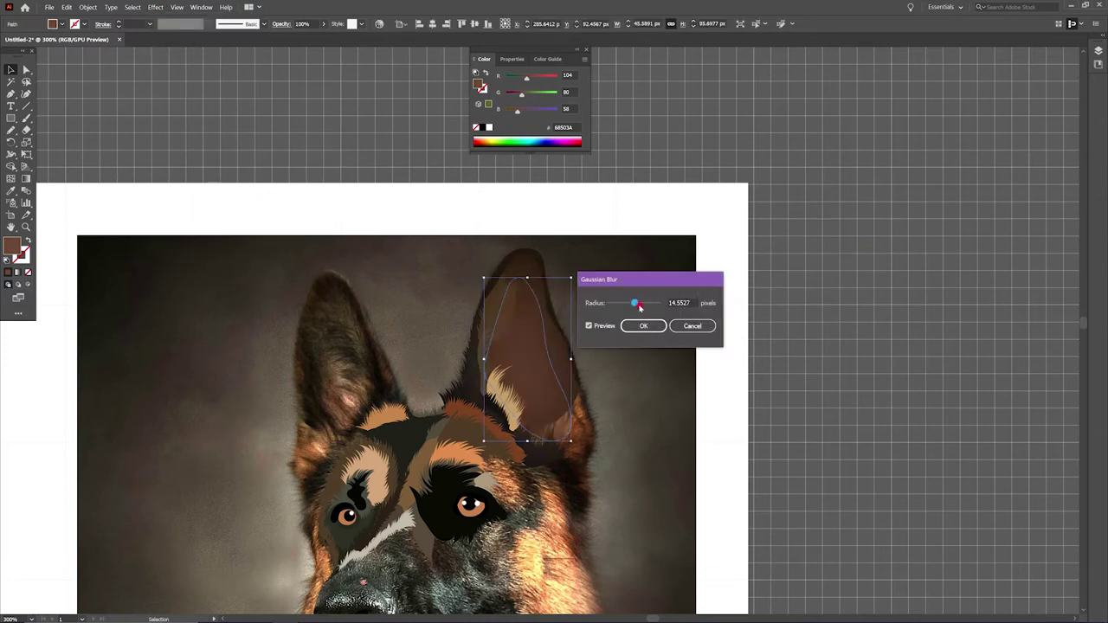
{"action": "left_click_drag", "start_coordinate": [627, 303], "coordinate": [614, 305]}
{"action": "left_click", "coordinate": [643, 325]}
{"action": "left_click", "coordinate": [923, 425]}
{"action": "scroll", "coordinate": [923, 425], "scroll_direction": "up", "scroll_amount": 3}
Add a tan fur tuft along the ear's lower edge and nudge it down-left
{"action": "key", "text": "n"}
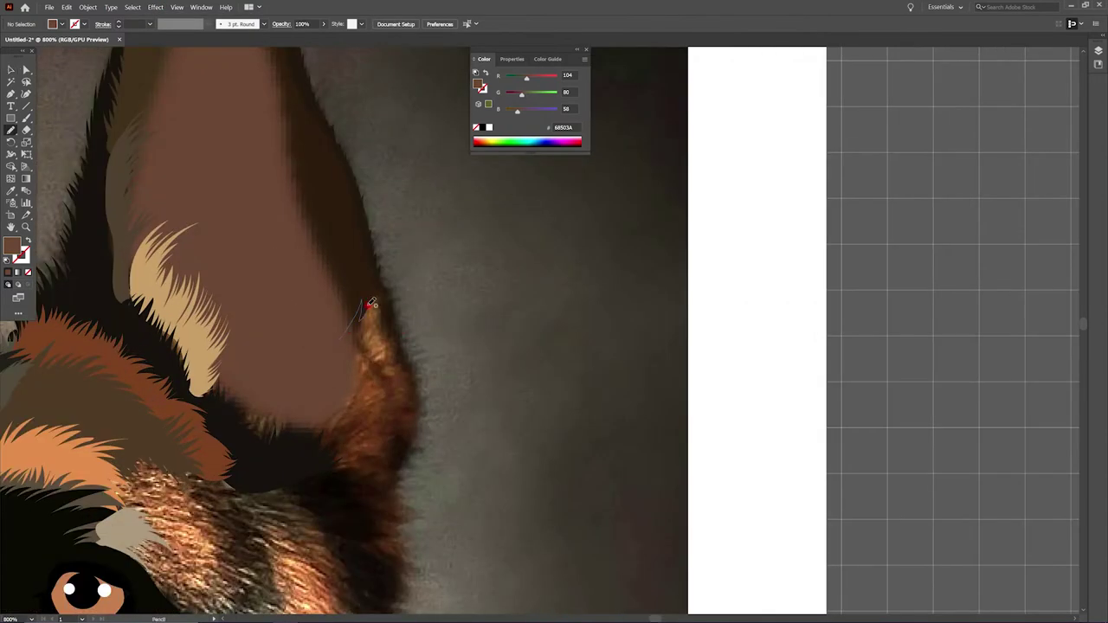
{"action": "left_click_drag", "start_coordinate": [394, 445], "coordinate": [308, 447]}
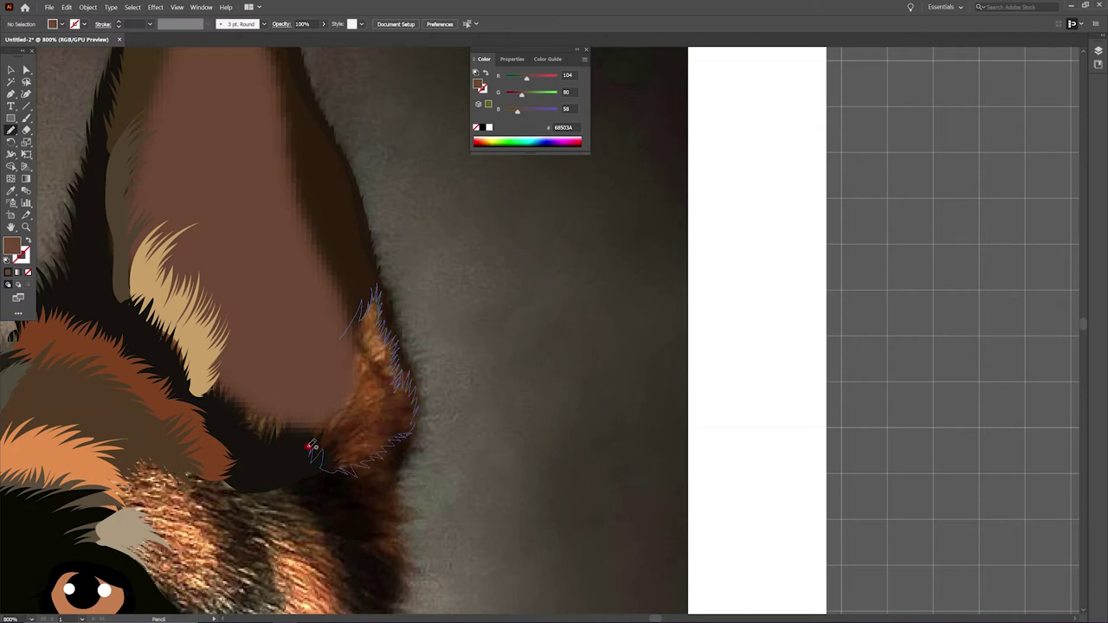
{"action": "left_click_drag", "start_coordinate": [355, 360], "coordinate": [374, 345]}
{"action": "left_click_drag", "start_coordinate": [258, 475], "coordinate": [470, 389]}
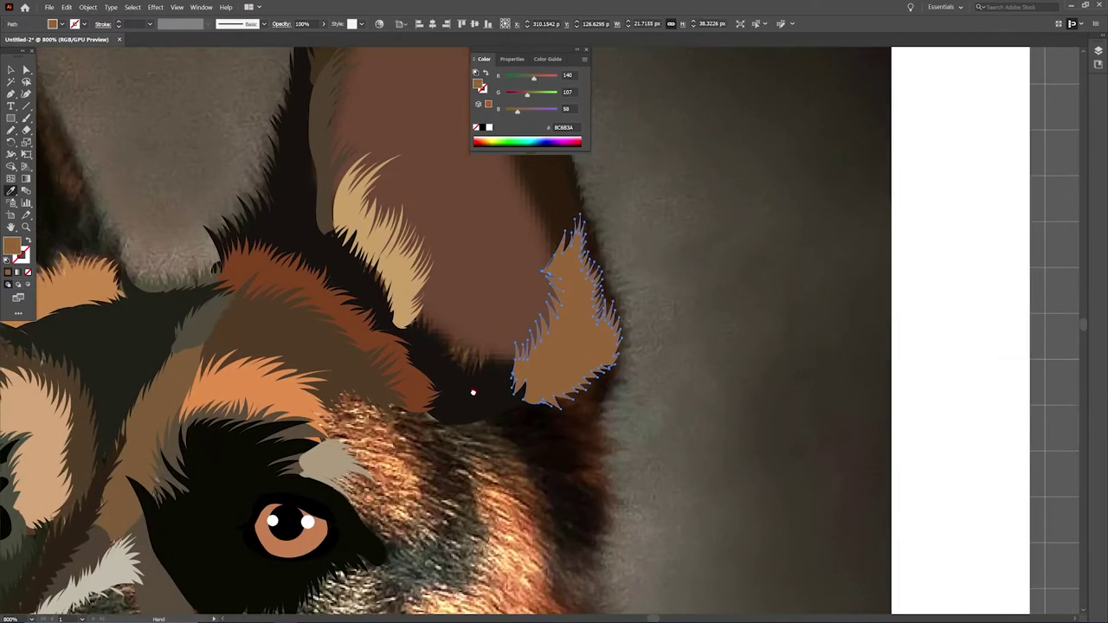
{"action": "key", "text": "a"}
{"action": "left_click", "coordinate": [402, 261]}
{"action": "left_click", "coordinate": [859, 350]}
{"action": "mouse_move", "coordinate": [403, 261]}
{"action": "left_mouse_down"}
{"action": "mouse_move", "coordinate": [381, 282]}
{"action": "mouse_move", "coordinate": [431, 301]}
{"action": "left_mouse_up"}
Draw a dark fur shape at the ear's base
{"action": "key", "text": "n"}
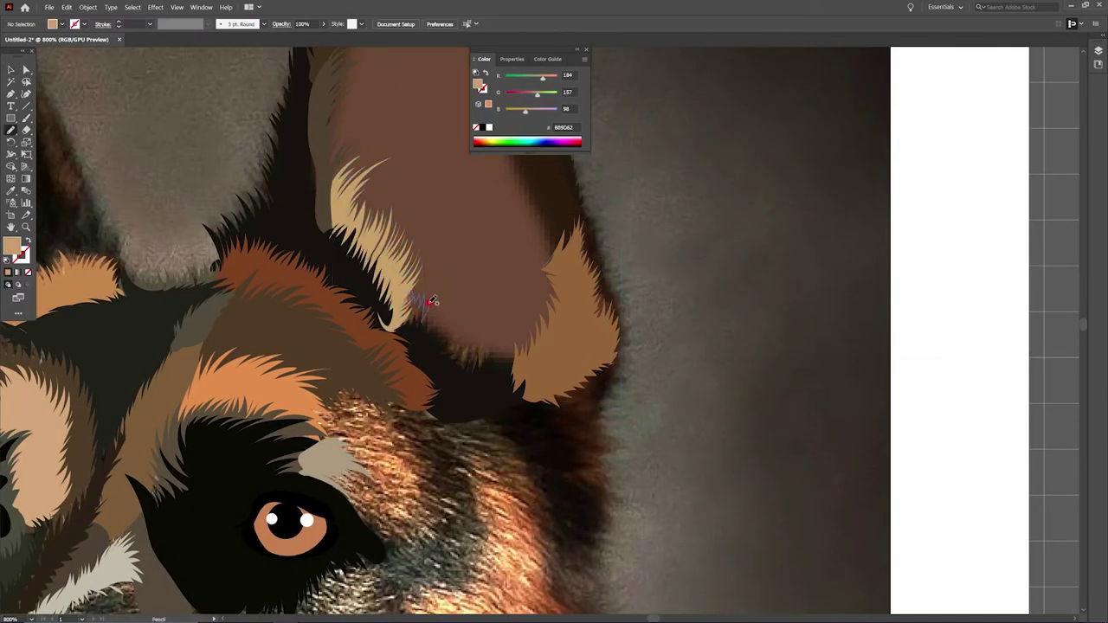
{"action": "left_click_drag", "start_coordinate": [479, 339], "coordinate": [403, 300]}
{"action": "key", "text": "v"}
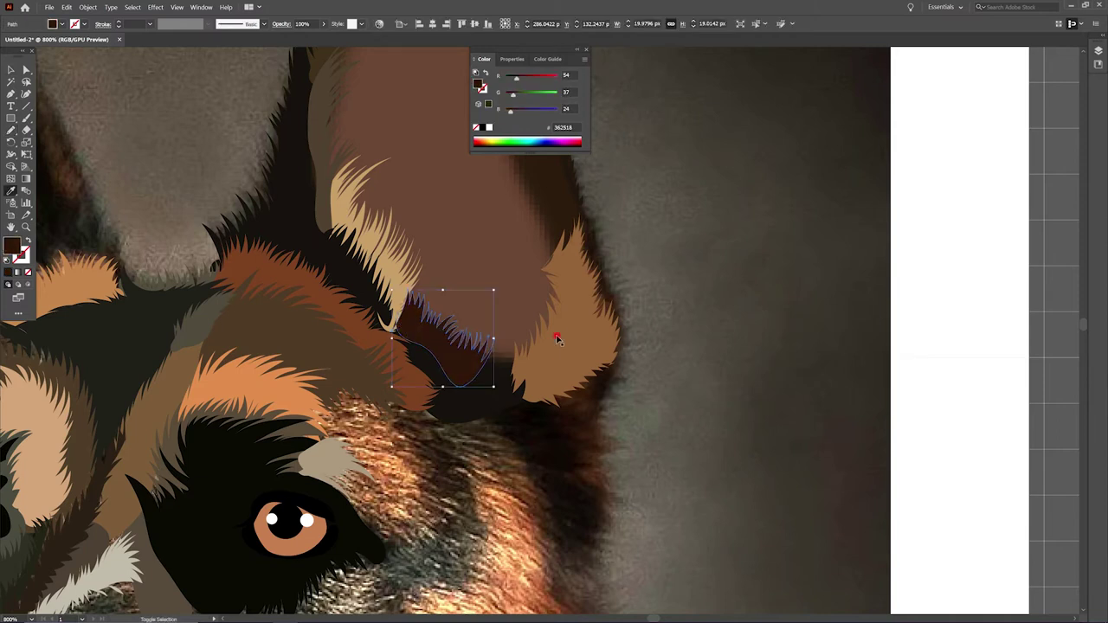
{"action": "key", "text": "ctrl+minus"}
Recolour the inner-ear shape with a sampled ear brown
{"action": "left_click", "coordinate": [472, 303]}
{"action": "key", "text": "i"}
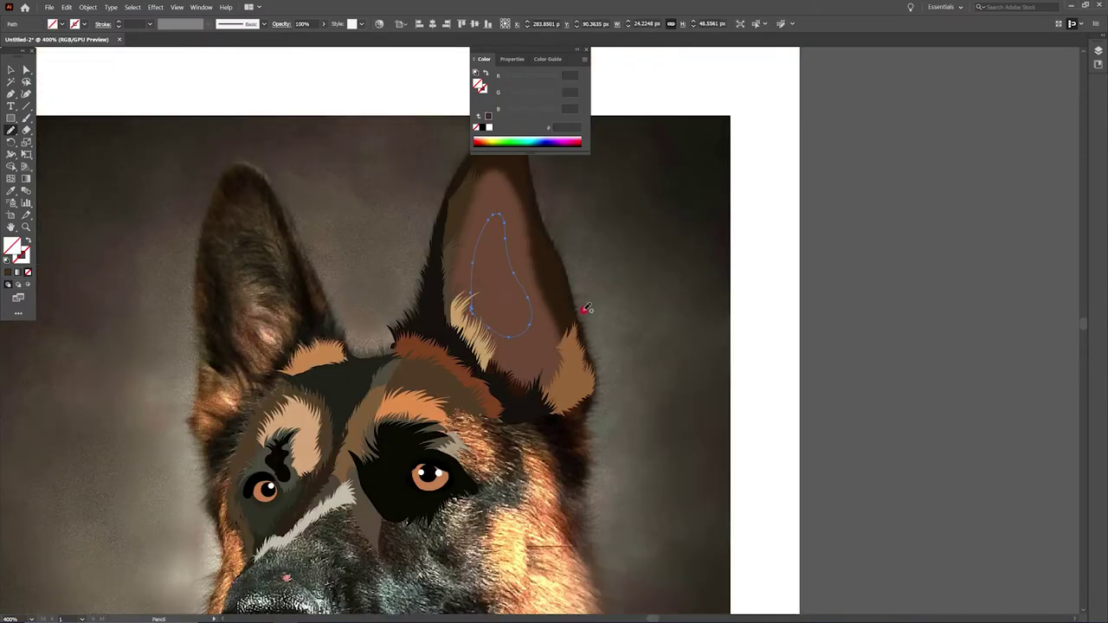
{"action": "left_click", "coordinate": [496, 223]}
{"action": "left_click", "coordinate": [519, 331]}
{"action": "key", "text": "ctrl+shift+a"}
Pencil a dark fur stroke beside the ear and a brow patch filled with the ear's orange
{"action": "scroll", "coordinate": [509, 293], "scroll_direction": "down", "scroll_amount": 4}
{"action": "key", "text": "n"}
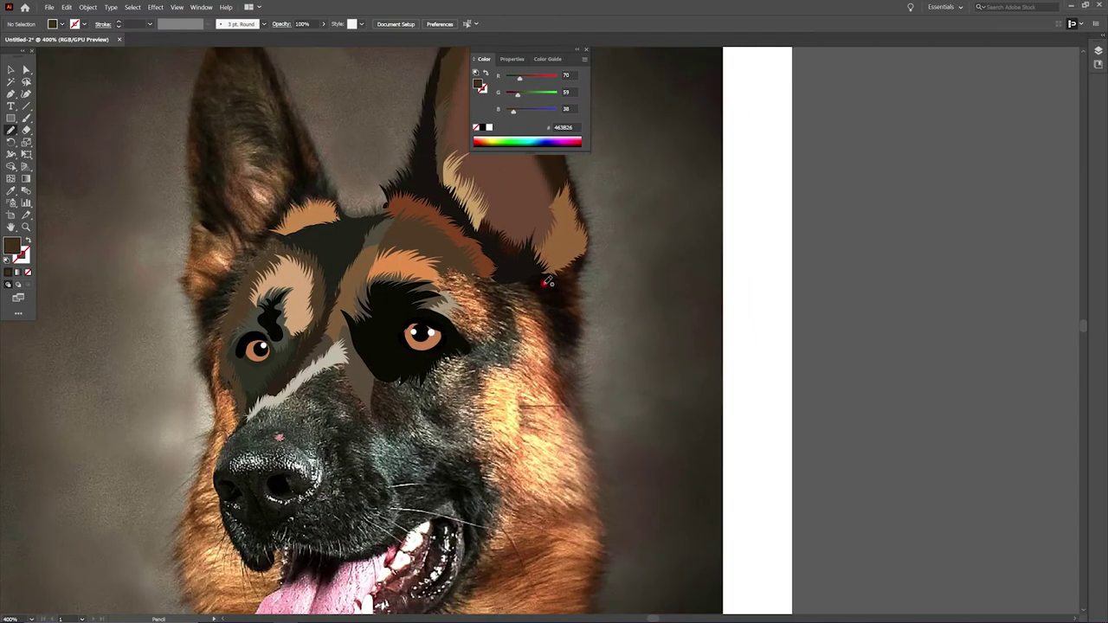
{"action": "left_click_drag", "start_coordinate": [543, 322], "coordinate": [544, 326]}
{"action": "left_click_drag", "start_coordinate": [439, 313], "coordinate": [442, 317]}
{"action": "key", "text": "i"}
{"action": "left_click", "coordinate": [465, 209]}
Draw a second orange patch over the brow and deselect it
{"action": "key", "text": "n"}
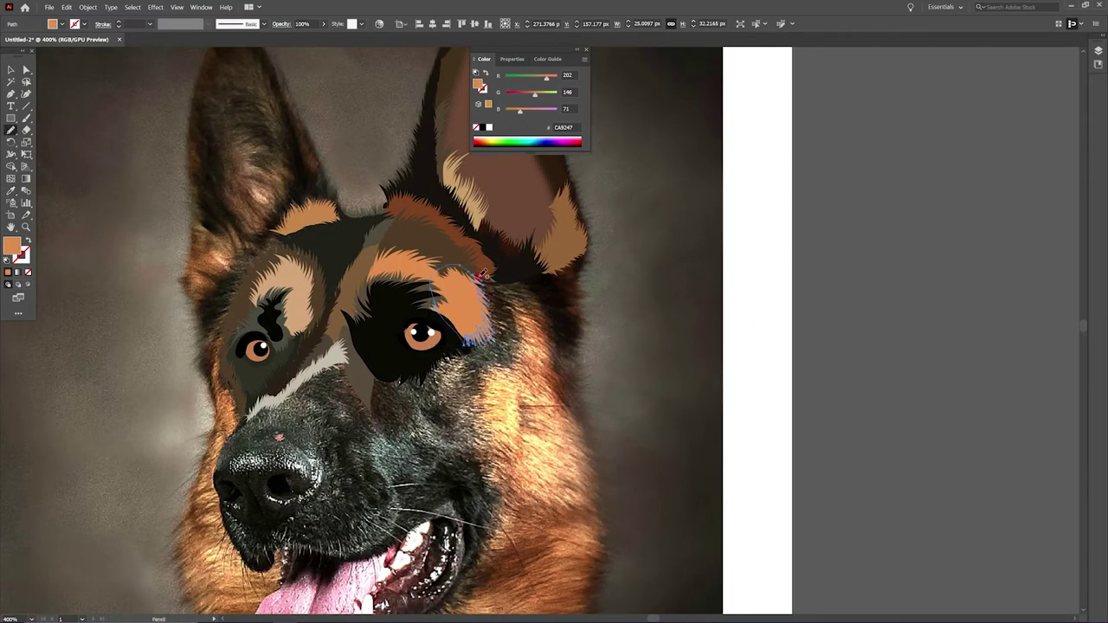
{"action": "left_click_drag", "start_coordinate": [475, 272], "coordinate": [474, 270]}
{"action": "key", "text": "v"}
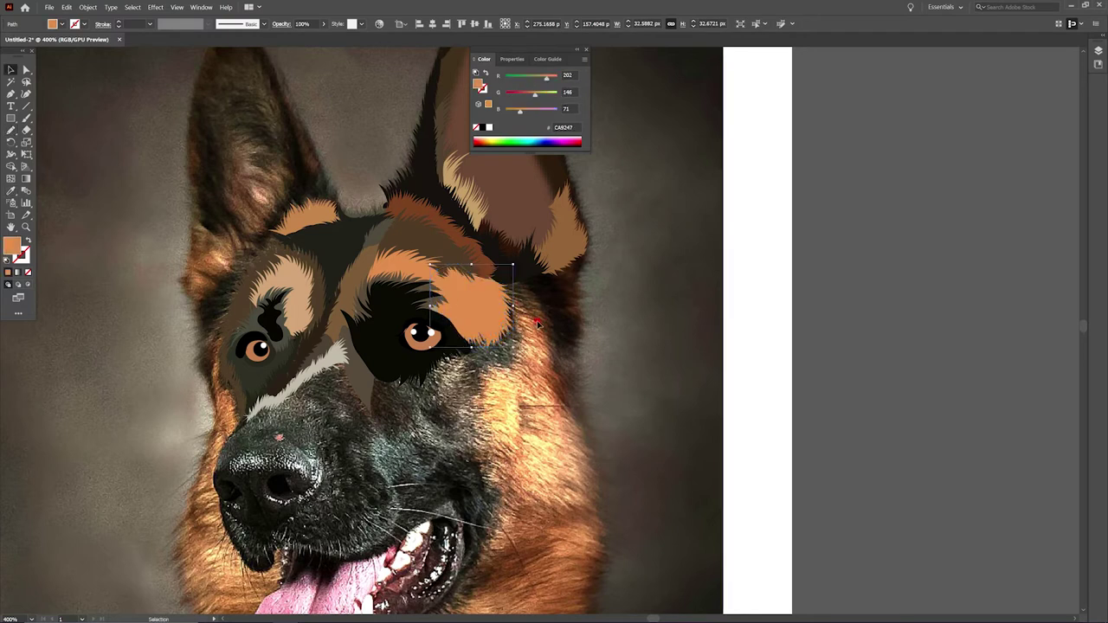
{"action": "left_click", "coordinate": [537, 323]}
Add a patch beside the right eye, coloured brown sampled from the photo
{"action": "key", "text": "n"}
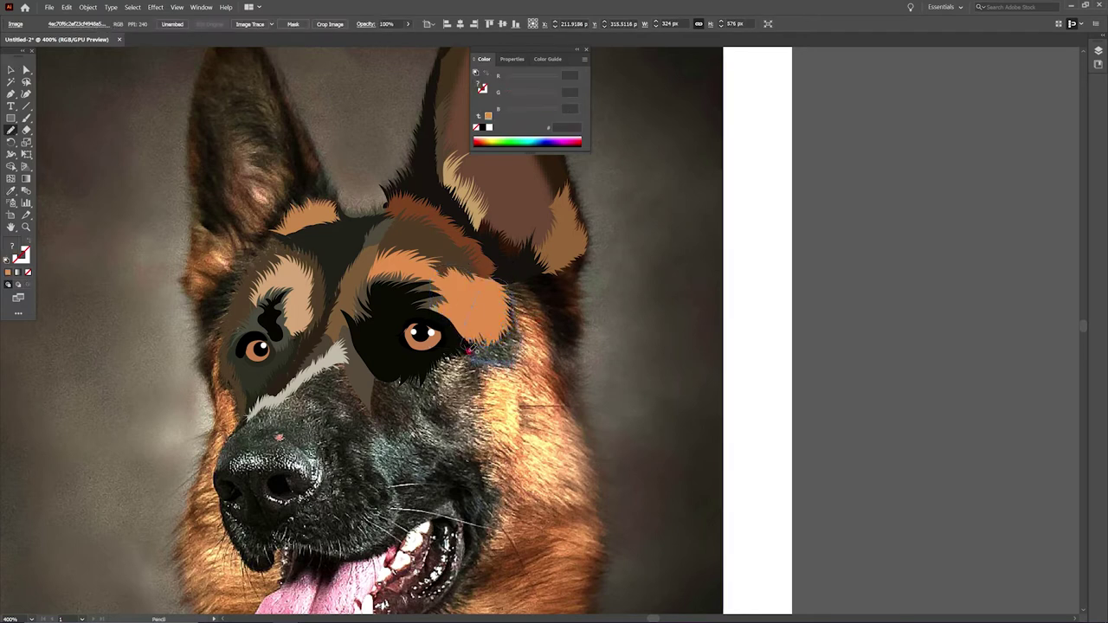
{"action": "left_click_drag", "start_coordinate": [469, 350], "coordinate": [464, 350]}
{"action": "key", "text": "i"}
{"action": "left_click", "coordinate": [459, 348]}
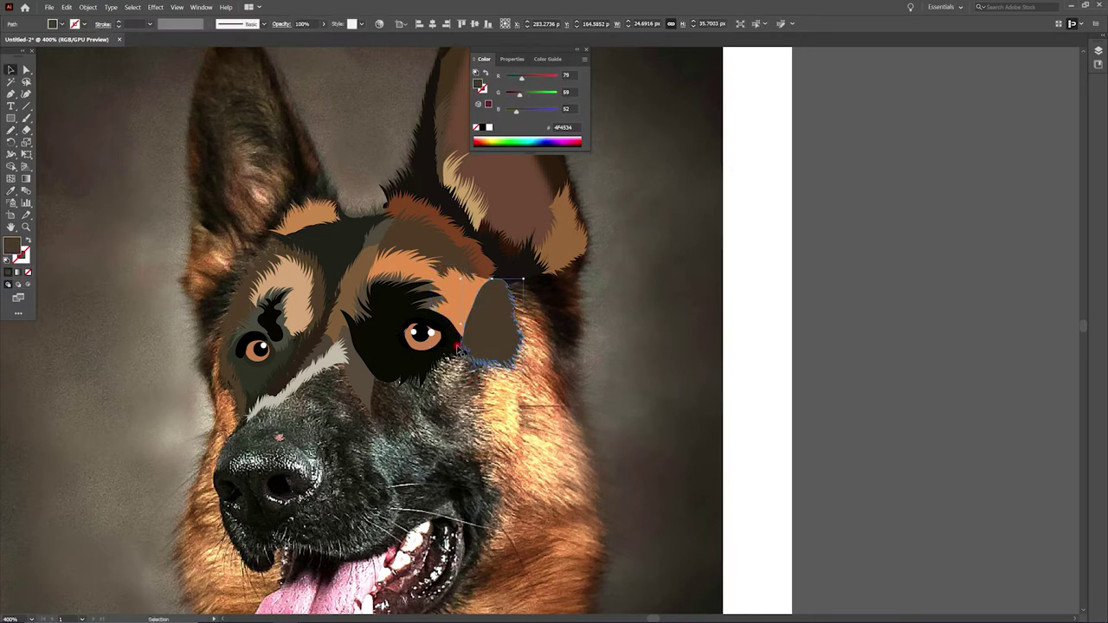
{"action": "left_click", "coordinate": [472, 316]}
{"action": "key", "text": "v"}
{"action": "left_click", "coordinate": [481, 381]}
Draw dark fur along the cheek edge and oval patches under the eye
{"action": "key", "text": "n"}
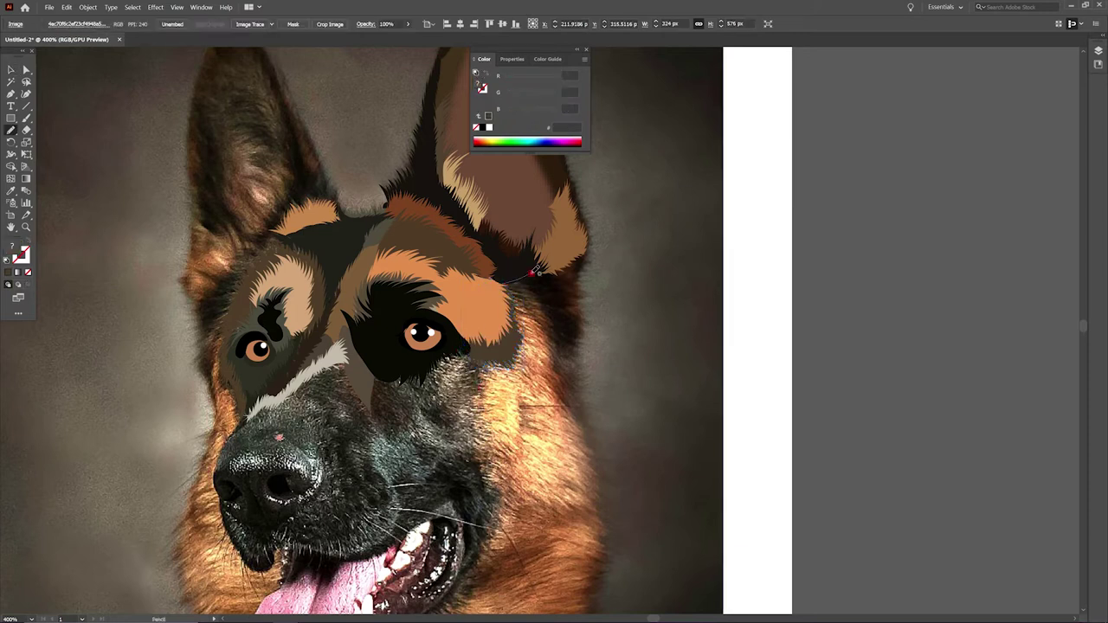
{"action": "left_click_drag", "start_coordinate": [517, 300], "coordinate": [504, 282]}
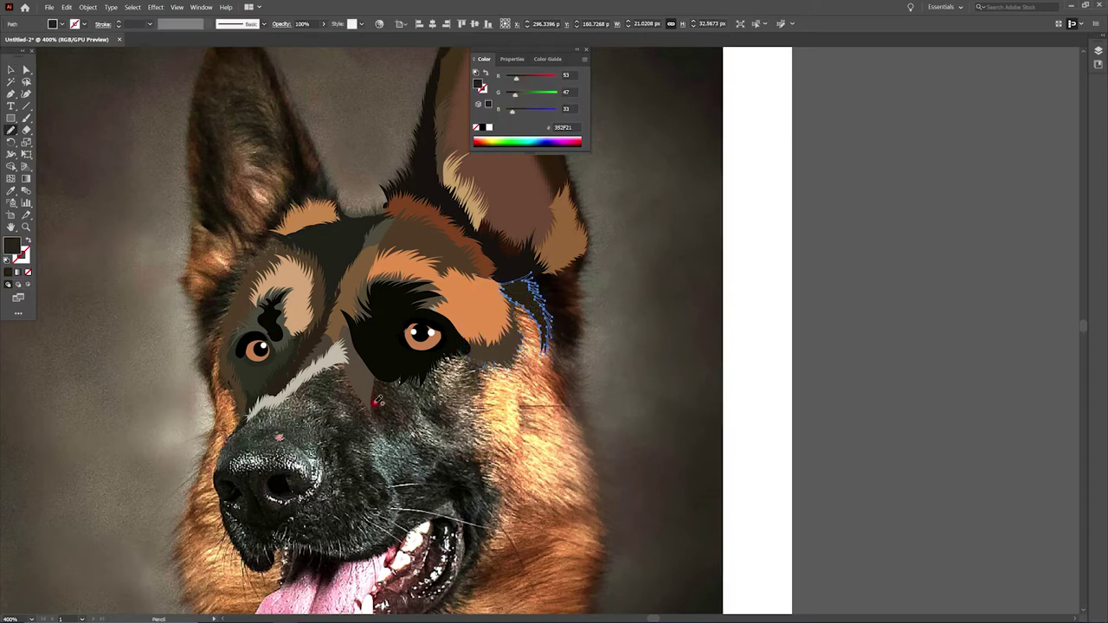
{"action": "left_click_drag", "start_coordinate": [413, 399], "coordinate": [414, 396]}
{"action": "key", "text": "i"}
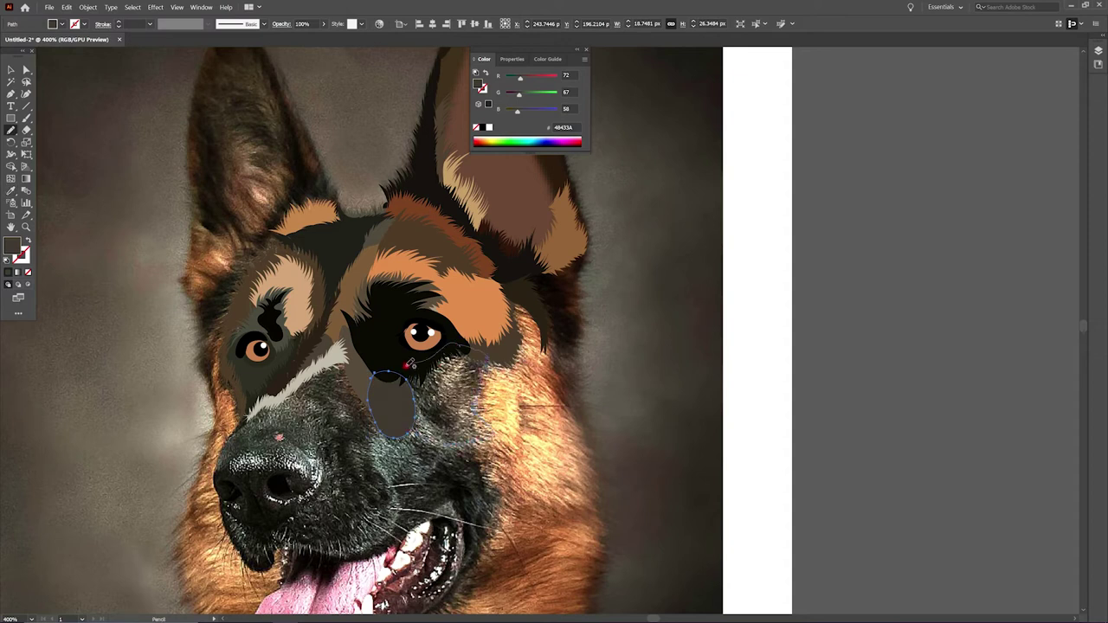
{"action": "left_click_drag", "start_coordinate": [407, 364], "coordinate": [400, 348]}
{"action": "key", "text": "v"}
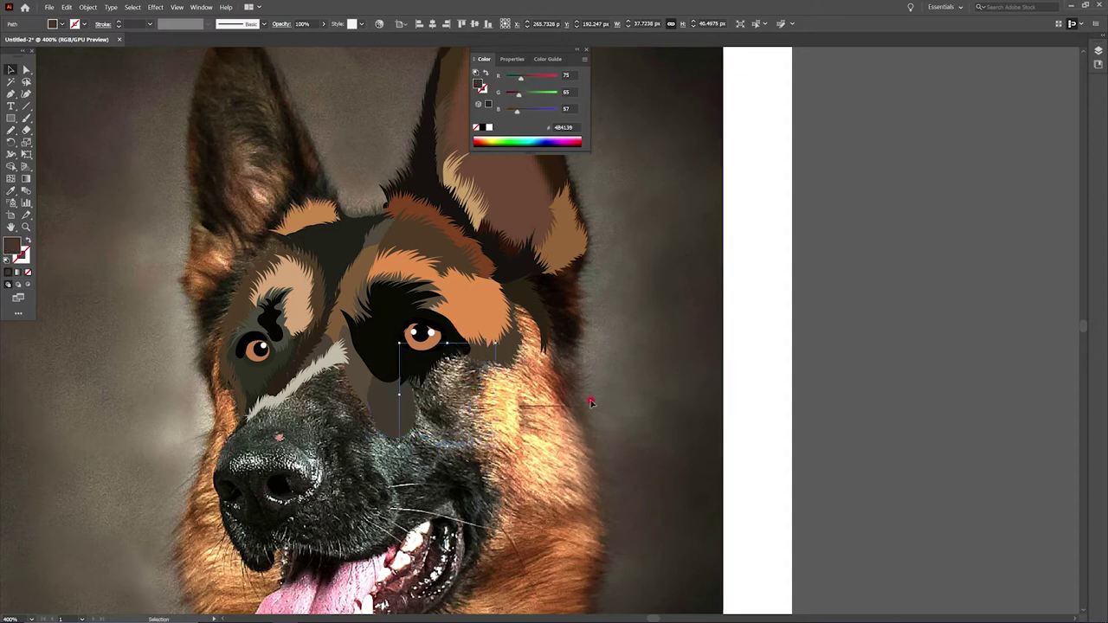
{"action": "left_click", "coordinate": [692, 346]}
Check the placed dog photo without the tracing, then restore the vector view
{"action": "left_click", "coordinate": [664, 372]}
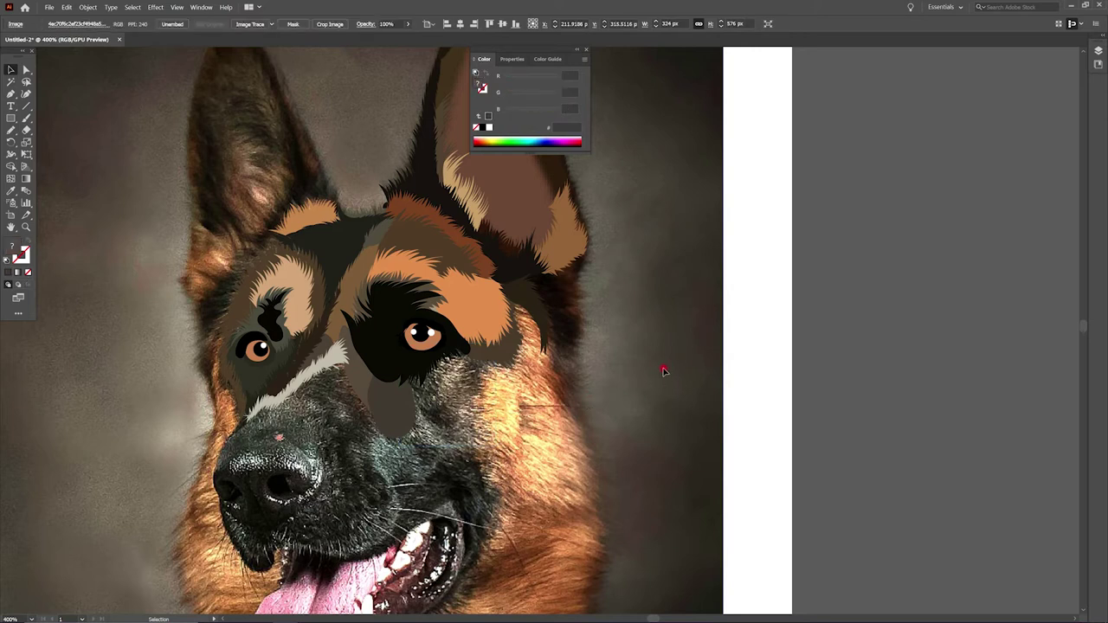
{"action": "double_click", "coordinate": [683, 338]}
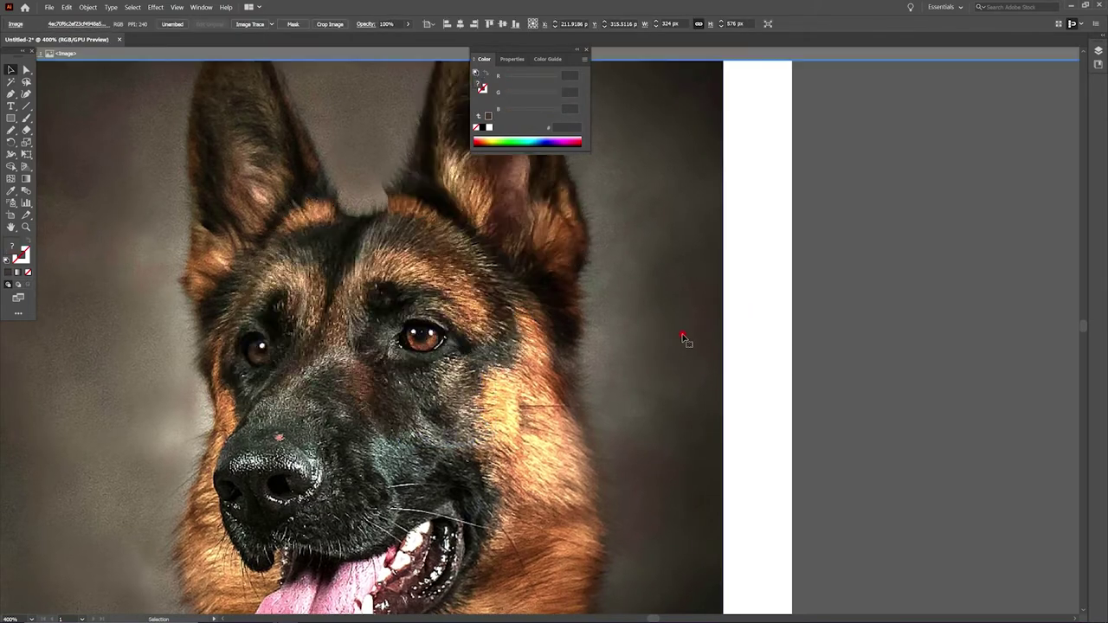
{"action": "key", "text": "ctrl+z"}
{"action": "key", "text": "ctrl+z"}
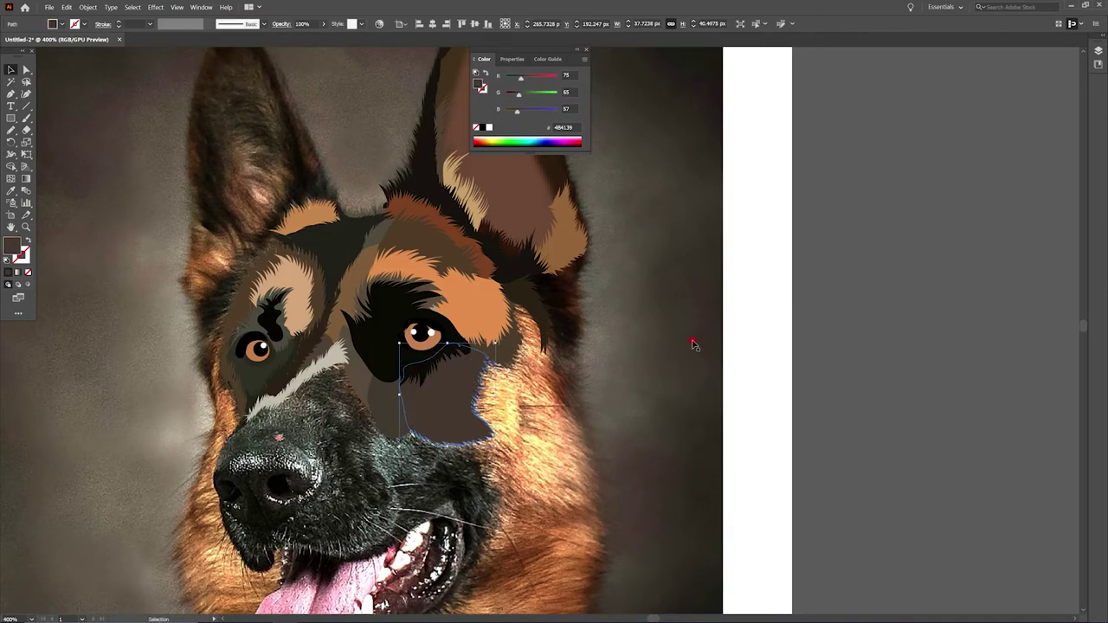
Trace an orange right-cheek shape and a dark fur shape along the right ear edge
{"action": "key", "text": "n"}
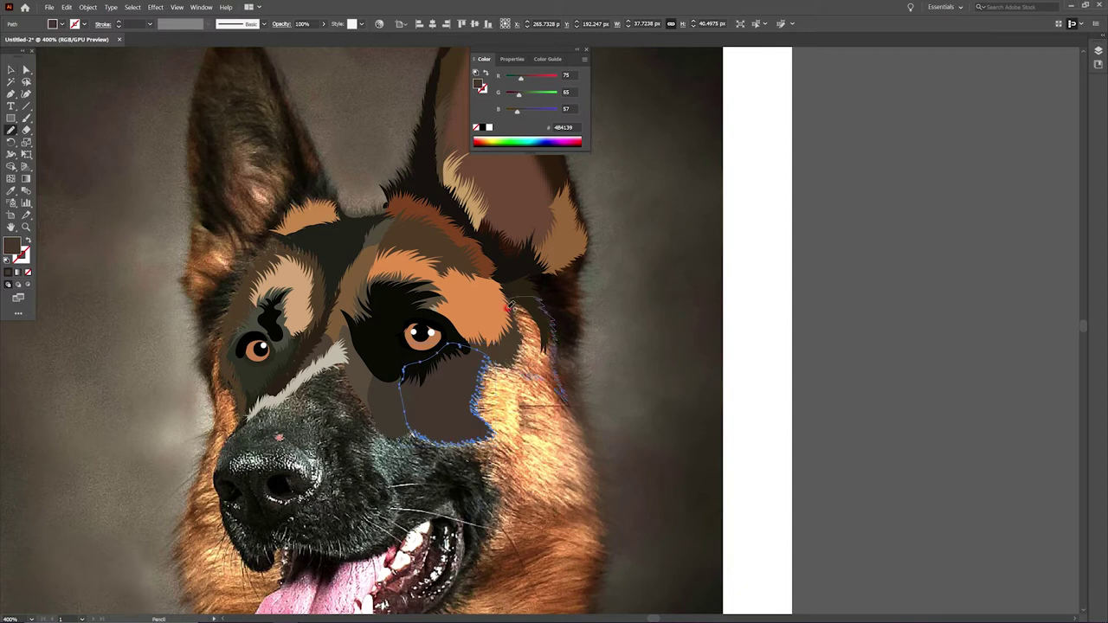
{"action": "left_click_drag", "start_coordinate": [511, 305], "coordinate": [507, 368]}
{"action": "key", "text": "i"}
{"action": "left_click", "coordinate": [507, 368]}
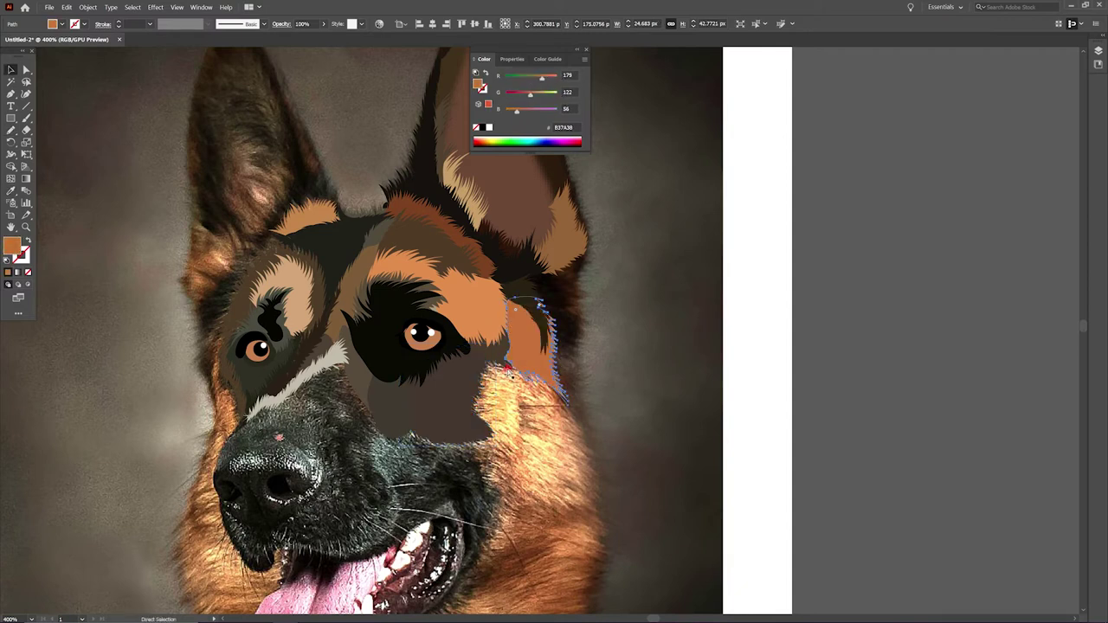
{"action": "key", "text": "n"}
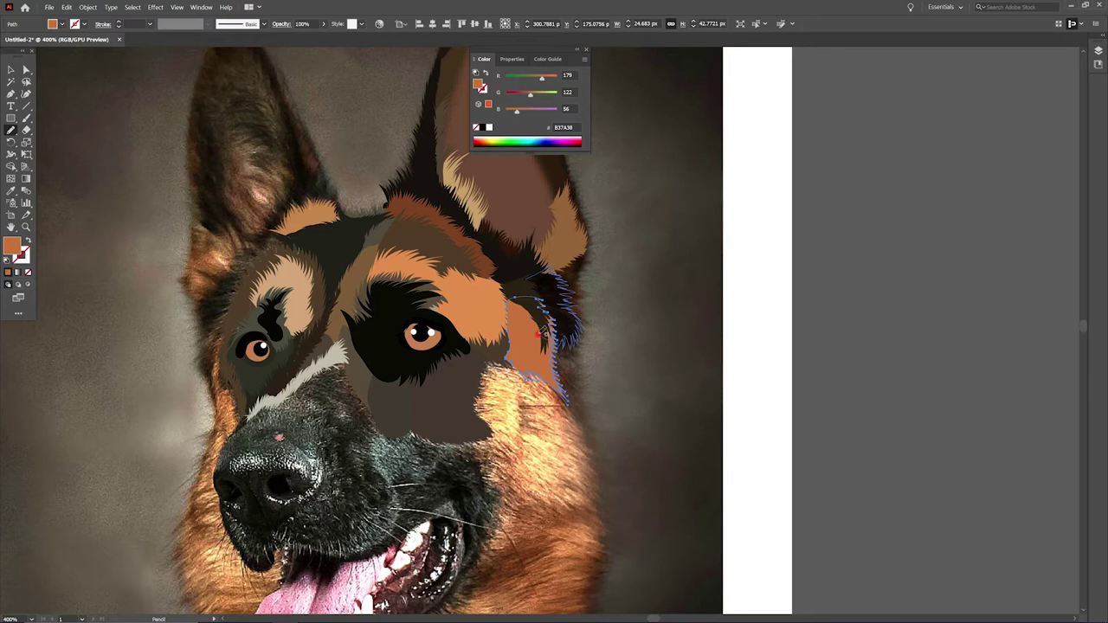
{"action": "left_click_drag", "start_coordinate": [541, 331], "coordinate": [547, 273]}
{"action": "key", "text": "i"}
{"action": "left_click", "coordinate": [558, 311]}
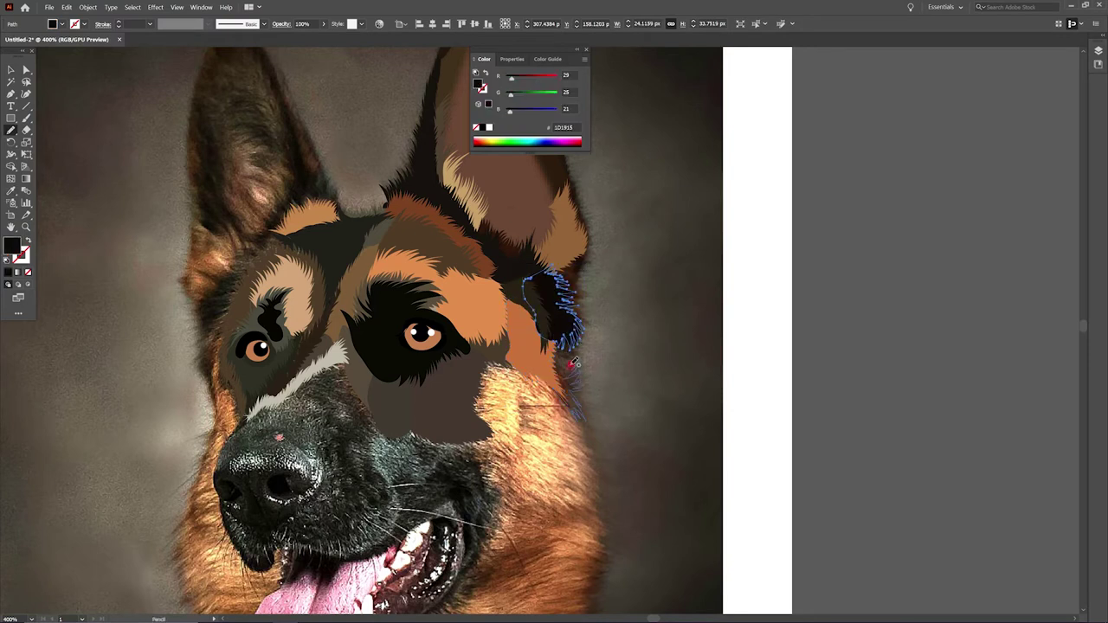
Add a brown lower-right cheek shape and a dark brown shape along the right ear
{"action": "left_click_drag", "start_coordinate": [571, 365], "coordinate": [565, 361]}
{"action": "key", "text": "i"}
{"action": "left_click", "coordinate": [614, 329]}
{"action": "key", "text": "v"}
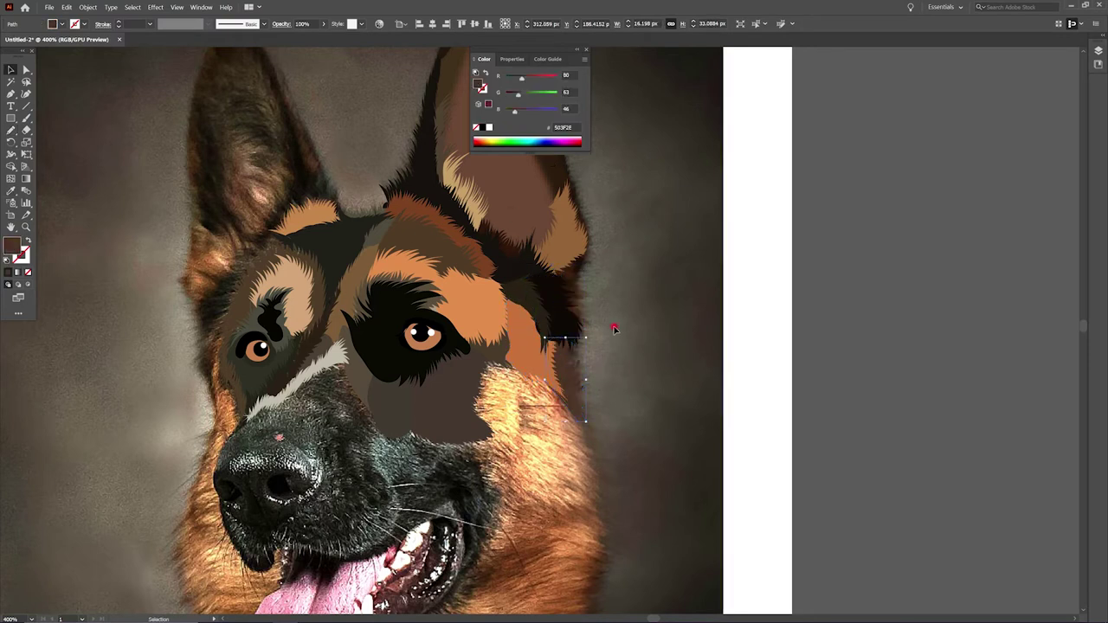
{"action": "left_click", "coordinate": [614, 329]}
{"action": "key", "text": "n"}
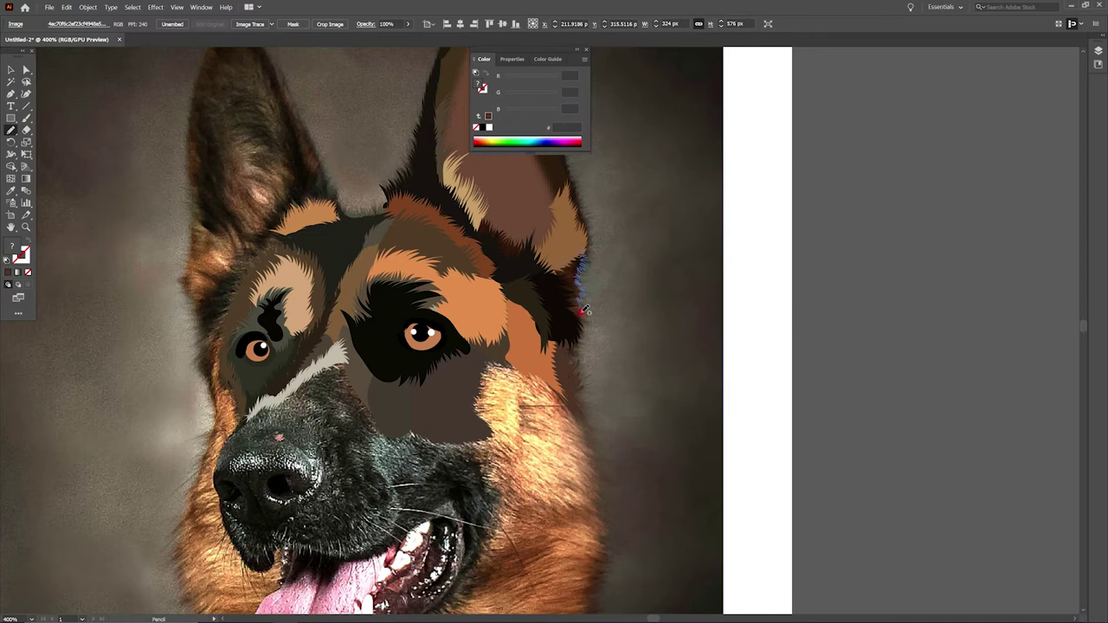
{"action": "left_click_drag", "start_coordinate": [548, 271], "coordinate": [546, 273]}
{"action": "key", "text": "i"}
{"action": "left_click", "coordinate": [491, 436]}
Trace a light orange patch on the right cheek
{"action": "key", "text": "n"}
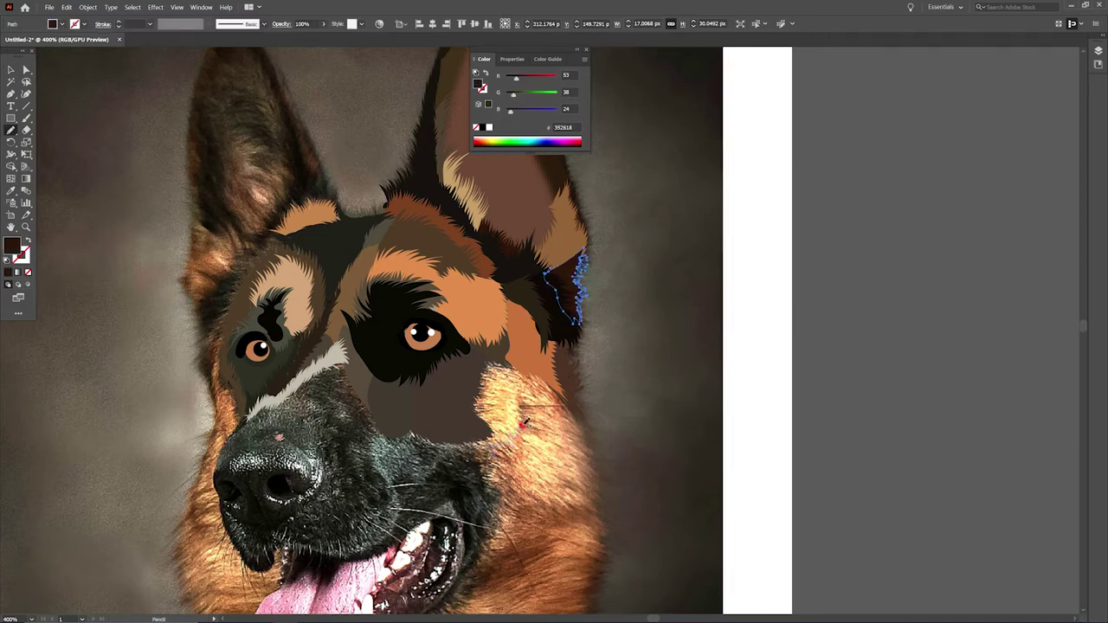
{"action": "left_click_drag", "start_coordinate": [491, 356], "coordinate": [489, 360]}
{"action": "key", "text": "i"}
{"action": "left_click", "coordinate": [494, 403]}
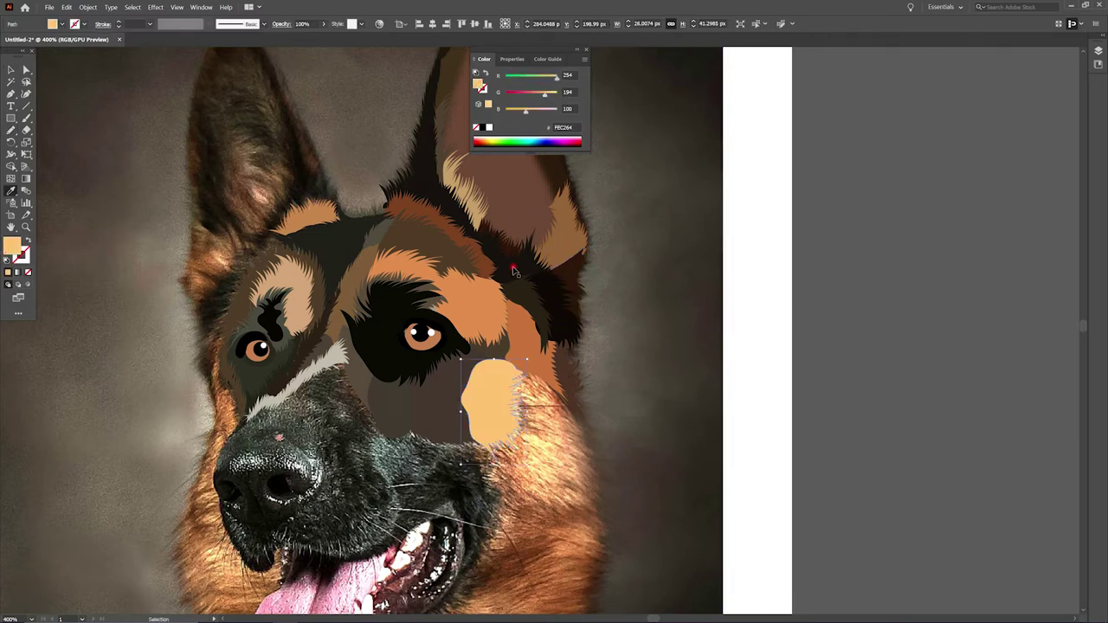
{"action": "key", "text": "v"}
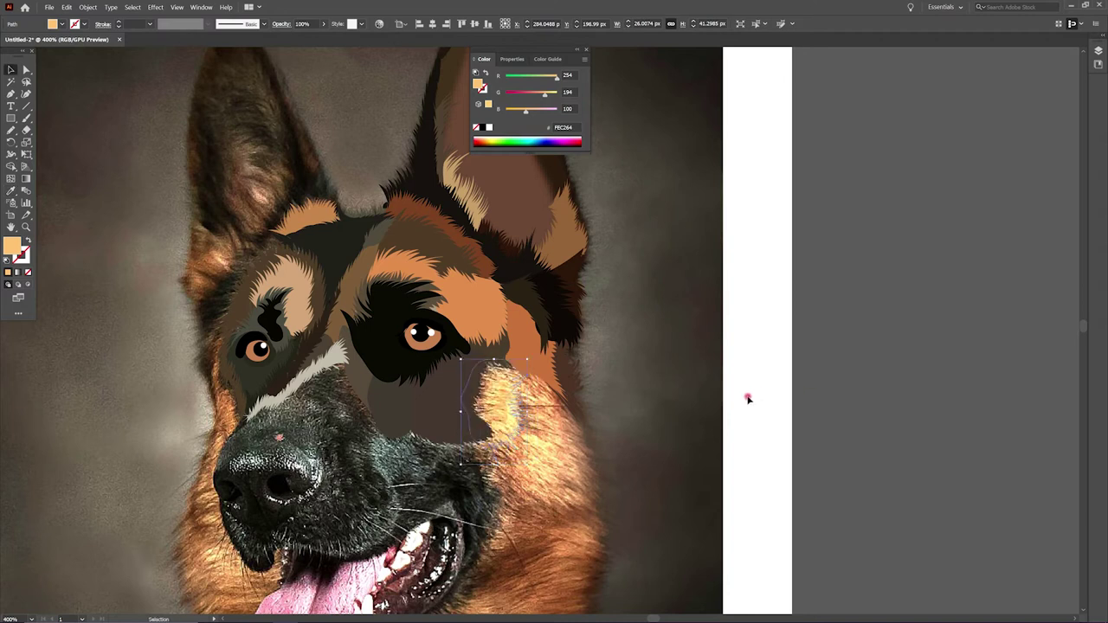
{"action": "left_click", "coordinate": [732, 459]}
Draw a larger brown cheek shape, then delete it as a misfit
{"action": "key", "text": "n"}
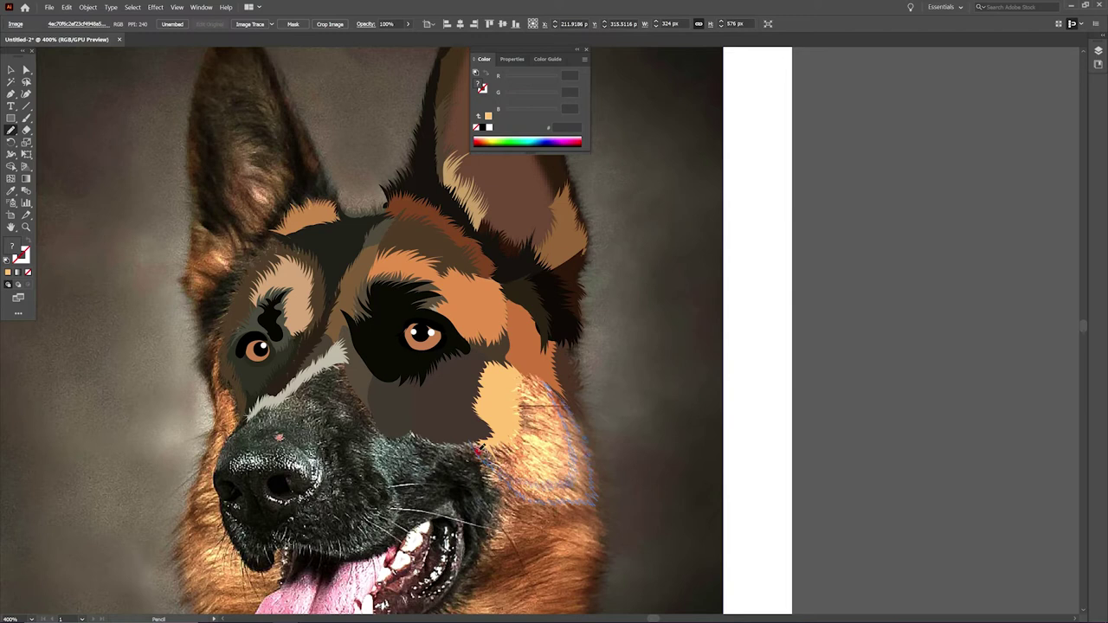
{"action": "left_click_drag", "start_coordinate": [477, 449], "coordinate": [471, 450]}
{"action": "key", "text": "i"}
{"action": "left_click", "coordinate": [512, 444]}
{"action": "key", "text": "v"}
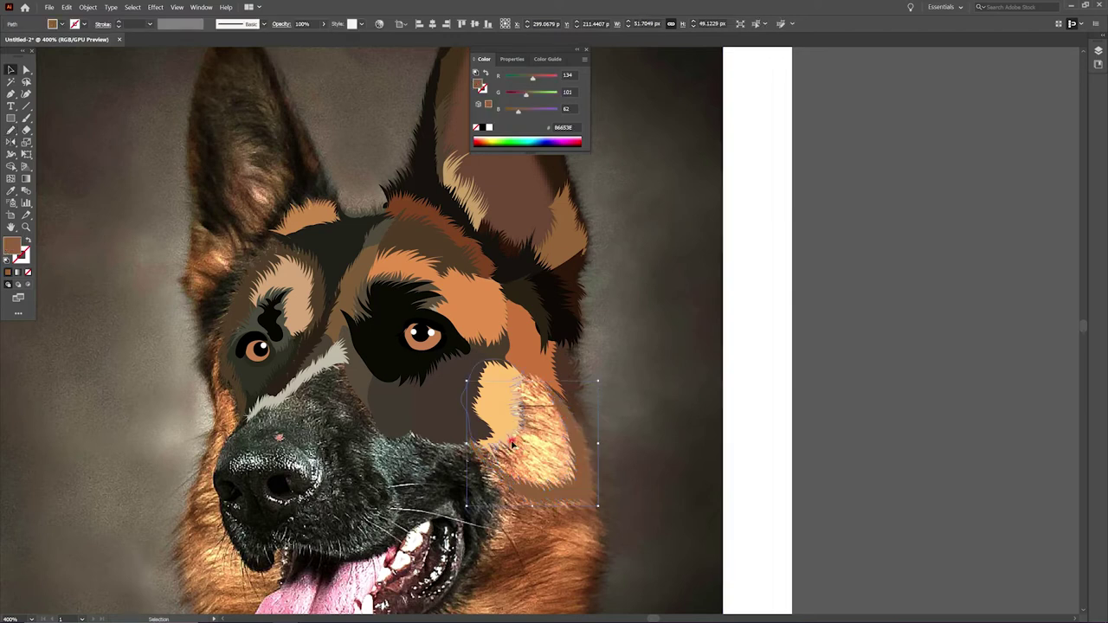
{"action": "key", "text": "slash"}
Redraw the cheek as a peach fur shape
{"action": "key", "text": "n"}
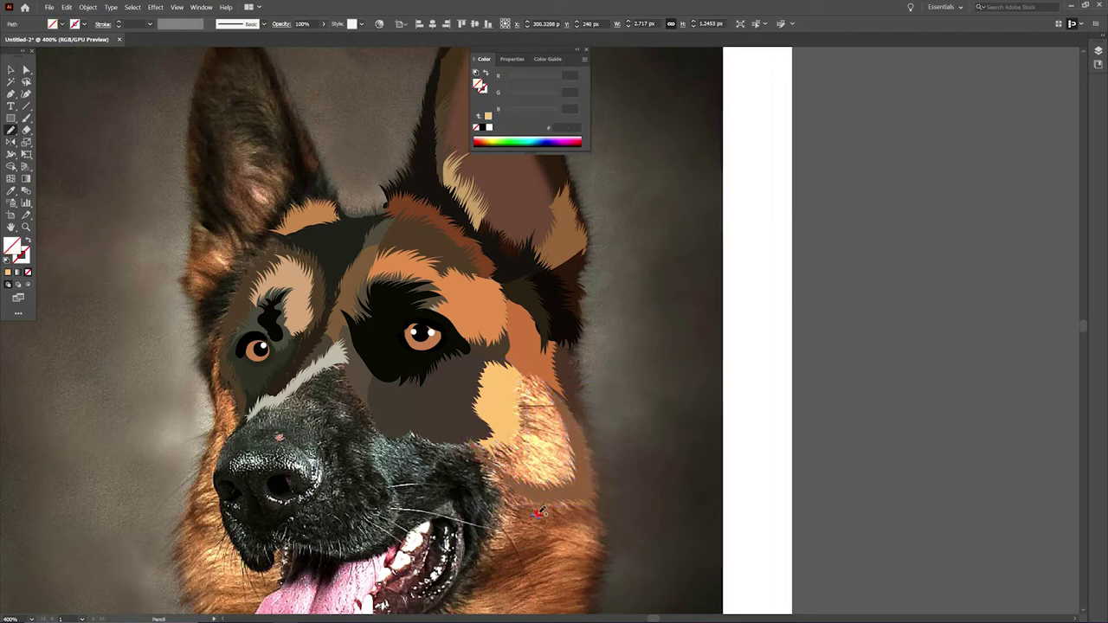
{"action": "left_click", "coordinate": [538, 513], "text": "ctrl"}
{"action": "left_click_drag", "start_coordinate": [472, 435], "coordinate": [471, 438]}
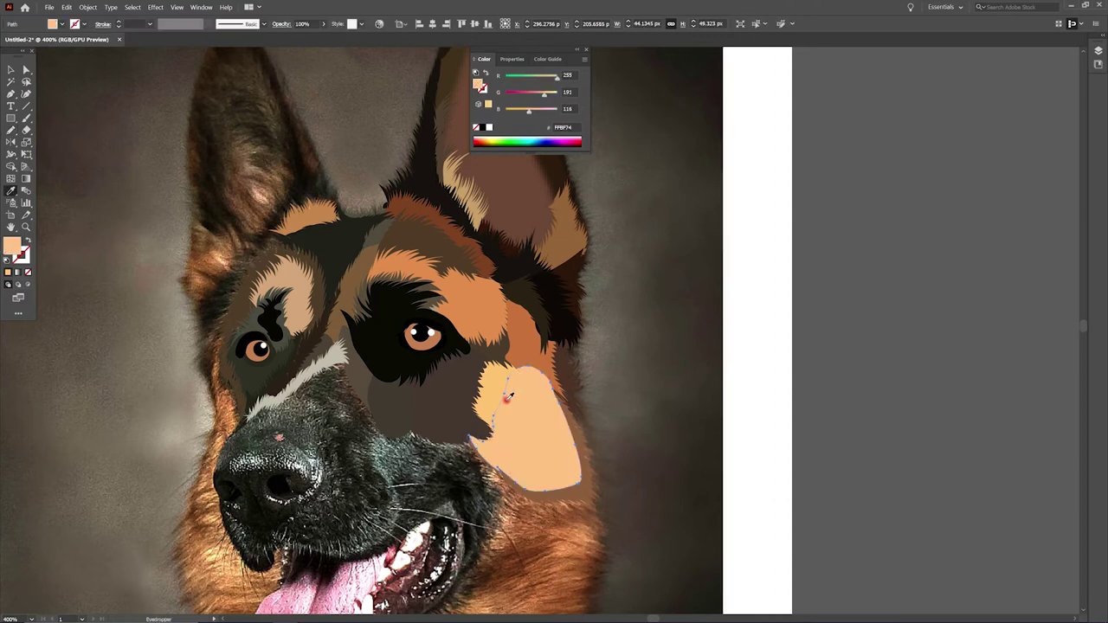
Trace a dark shape over the top of the nose, undoing and redoing the stroke
{"action": "scroll", "coordinate": [394, 387], "scroll_direction": "left", "scroll_amount": 2}
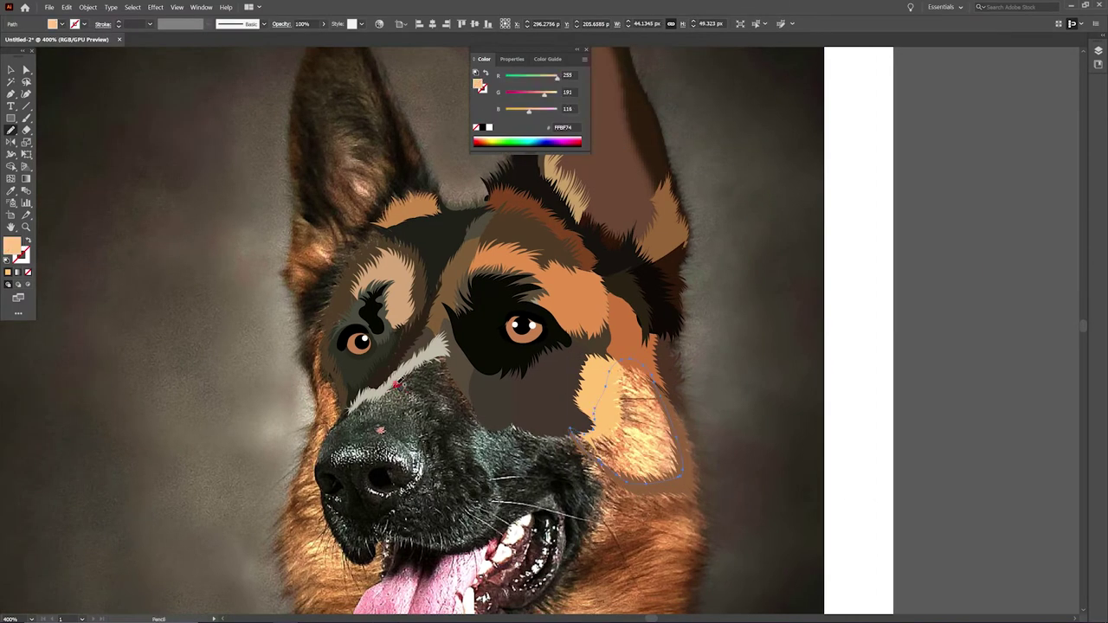
{"action": "left_click_drag", "start_coordinate": [415, 364], "coordinate": [444, 407]}
{"action": "key", "text": "v"}
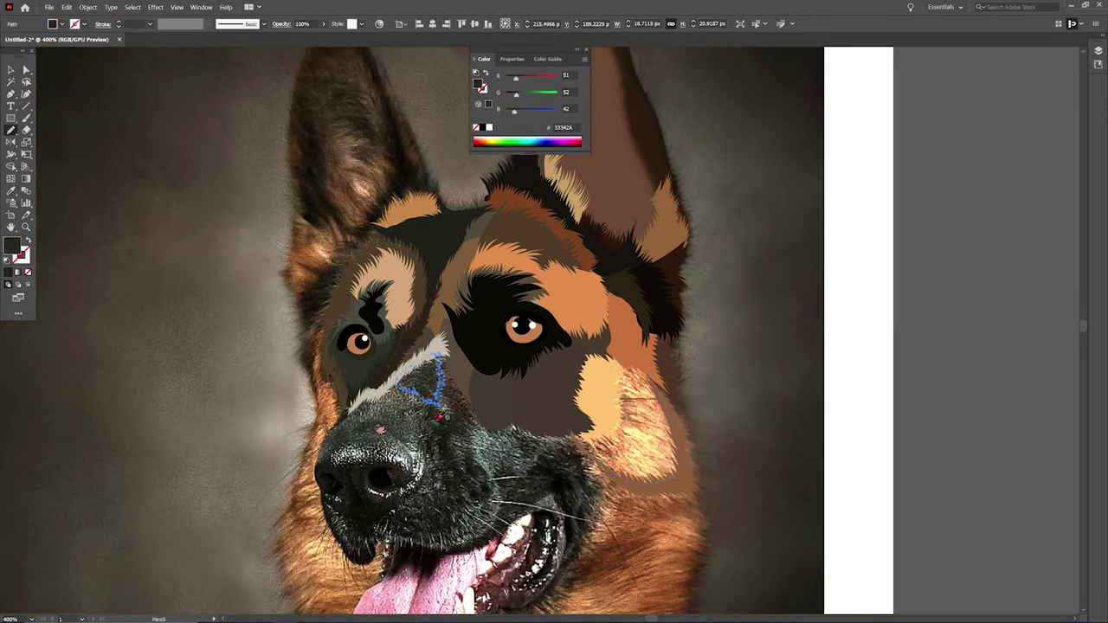
{"action": "left_click", "coordinate": [445, 422]}
{"action": "key", "text": "n"}
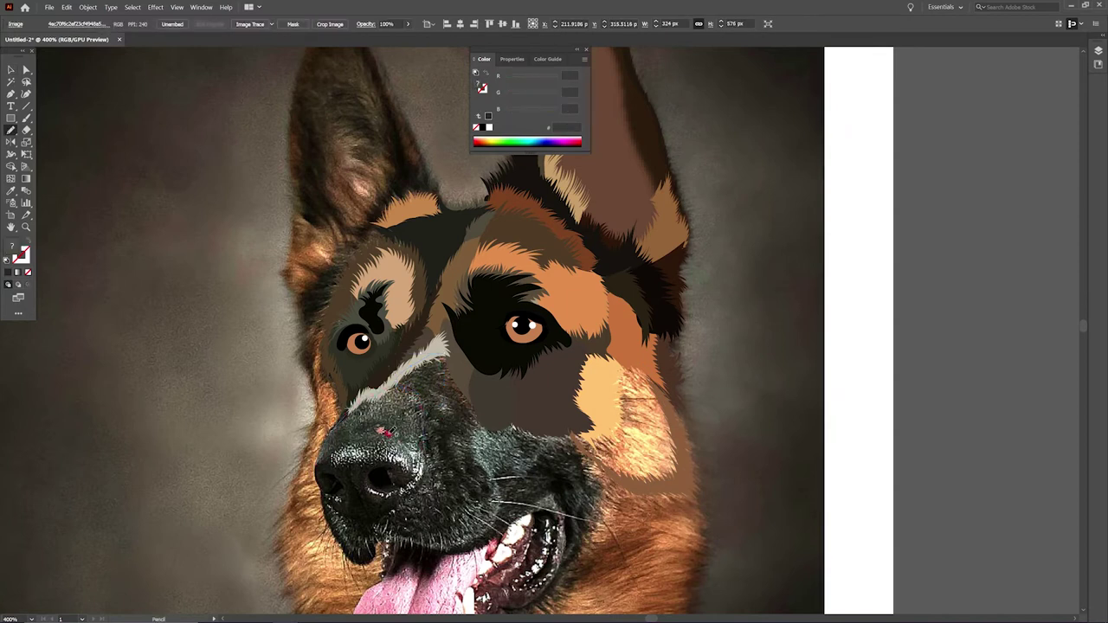
{"action": "key", "text": "ctrl+z"}
{"action": "key", "text": "ctrl+shift+z"}
Trace a grey shape over the nose top and sample the near-black nostril colour
{"action": "left_click_drag", "start_coordinate": [344, 417], "coordinate": [322, 454]}
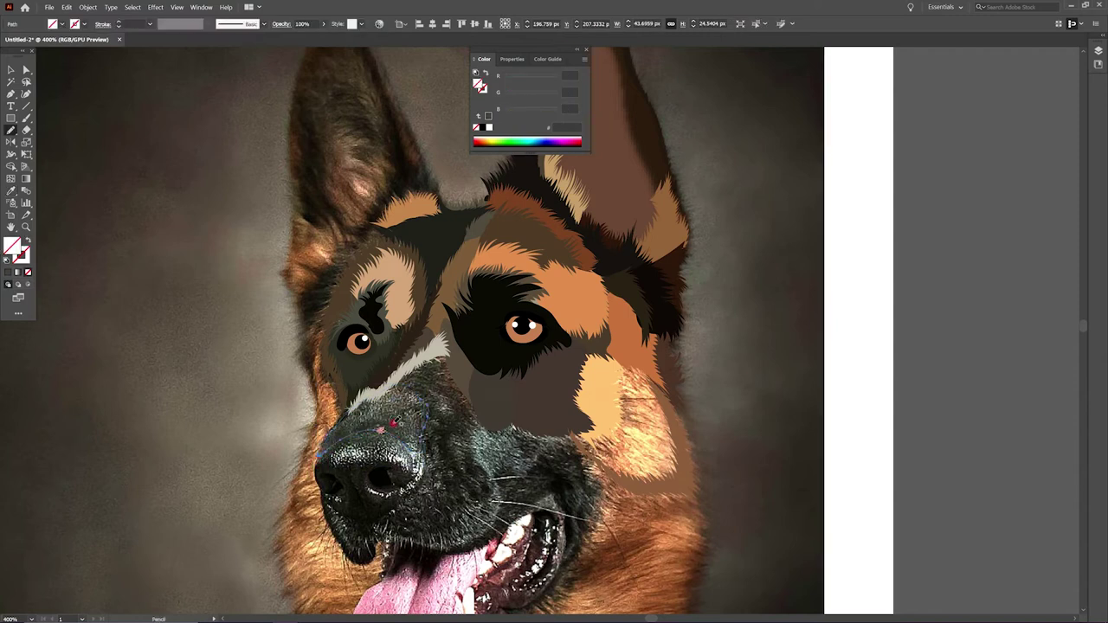
{"action": "key", "text": "i"}
{"action": "left_click", "coordinate": [338, 477]}
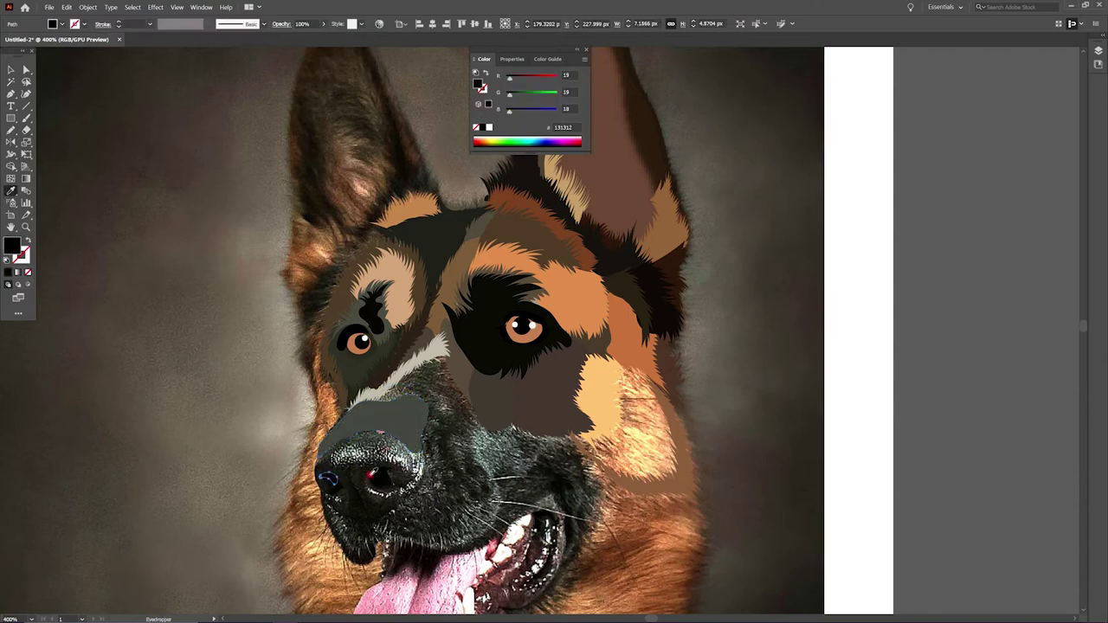
{"action": "key", "text": "n"}
Outline the right nostril and continue the outline around the nose
{"action": "left_click_drag", "start_coordinate": [381, 487], "coordinate": [357, 489]}
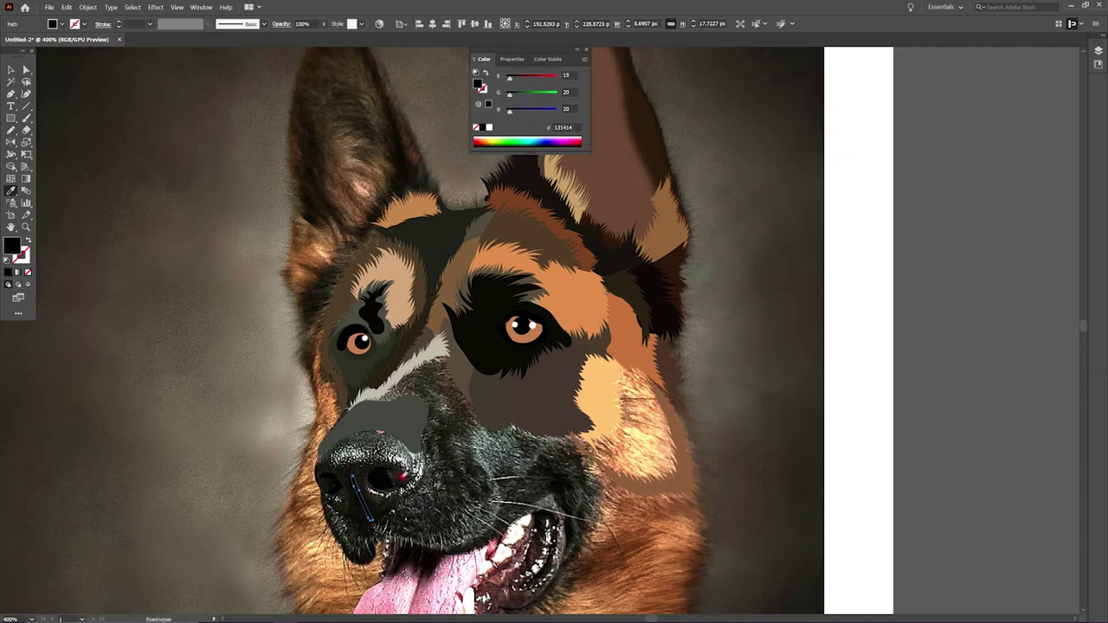
{"action": "key", "text": "v"}
{"action": "key", "text": "n"}
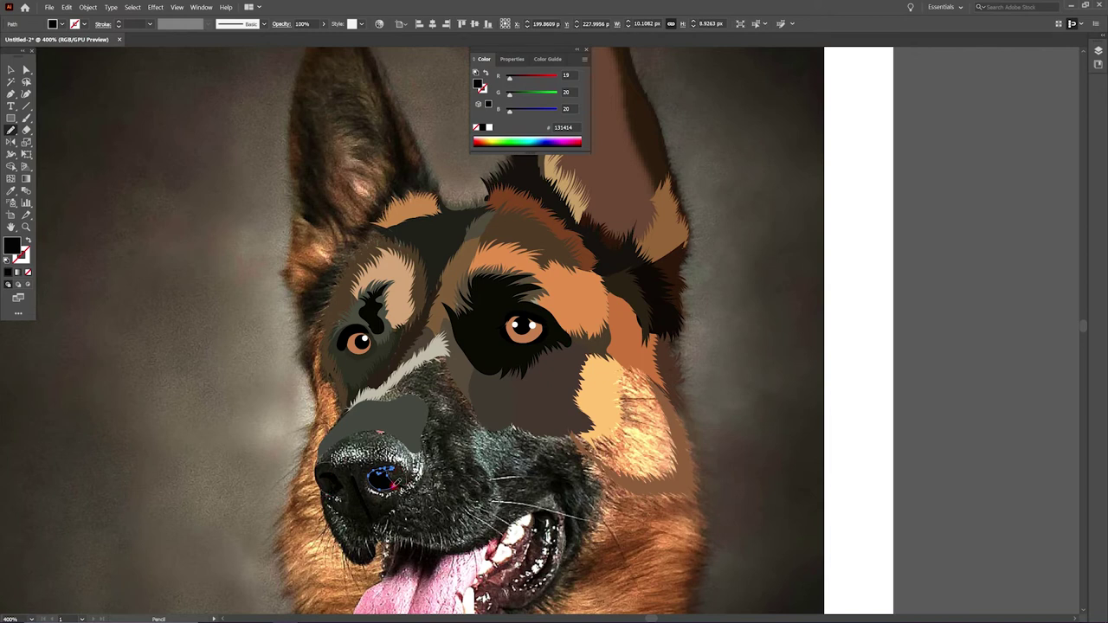
{"action": "mouse_move", "coordinate": [392, 484]}
{"action": "left_mouse_down"}
{"action": "mouse_move", "coordinate": [390, 514]}
{"action": "mouse_move", "coordinate": [409, 478]}
{"action": "left_mouse_up"}
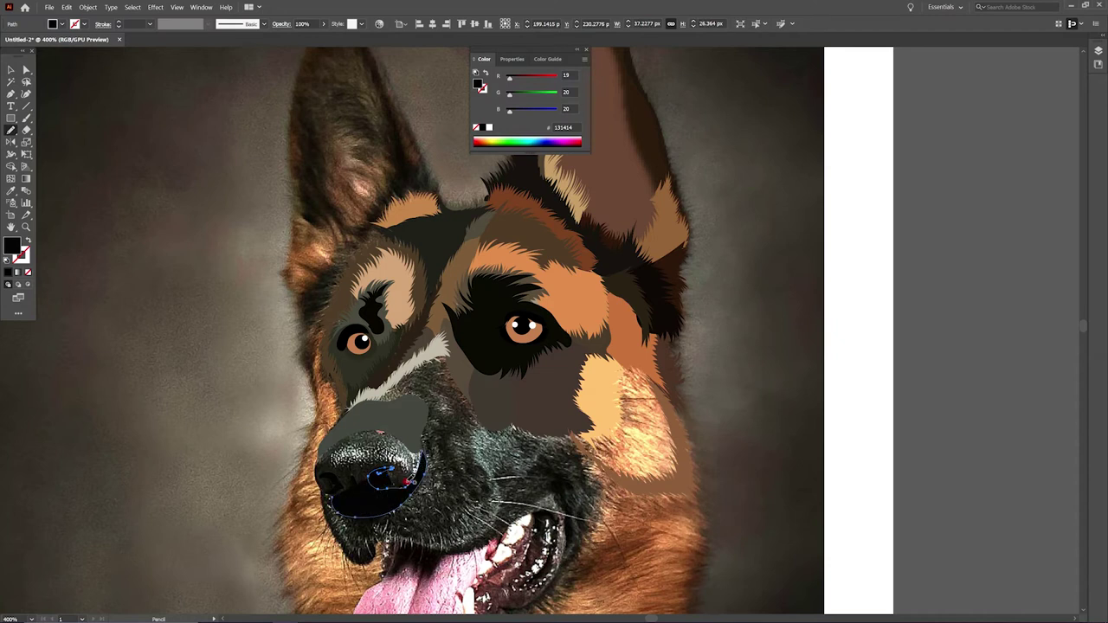
{"action": "key", "text": "v"}
{"action": "left_click", "coordinate": [392, 520]}
Draw a dark shape around the nose and send it backward
{"action": "key", "text": "n"}
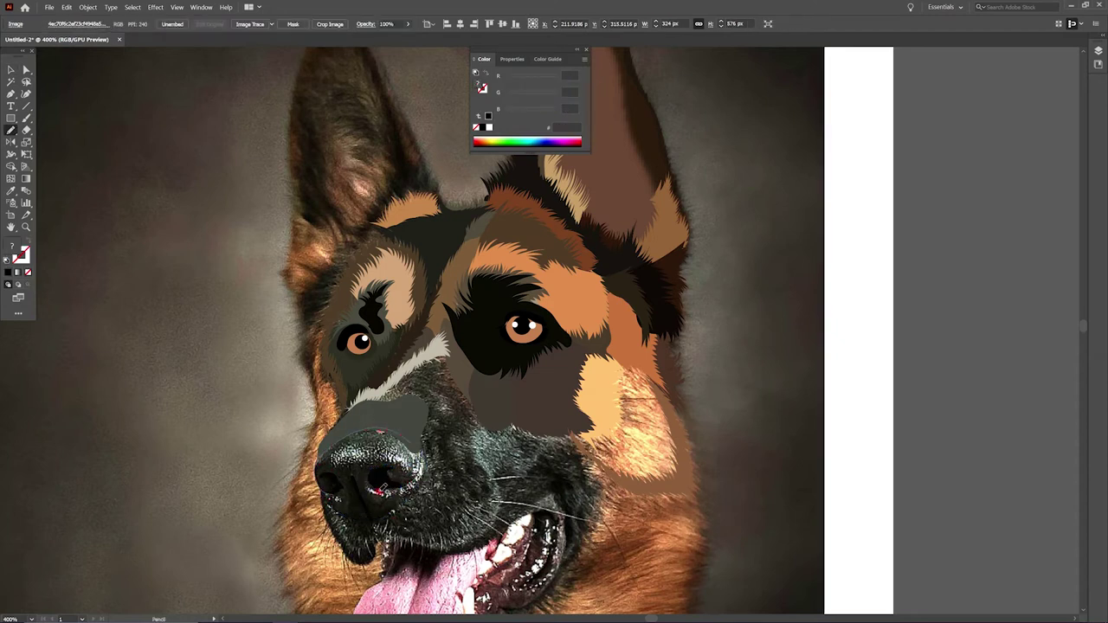
{"action": "left_click_drag", "start_coordinate": [342, 498], "coordinate": [344, 496]}
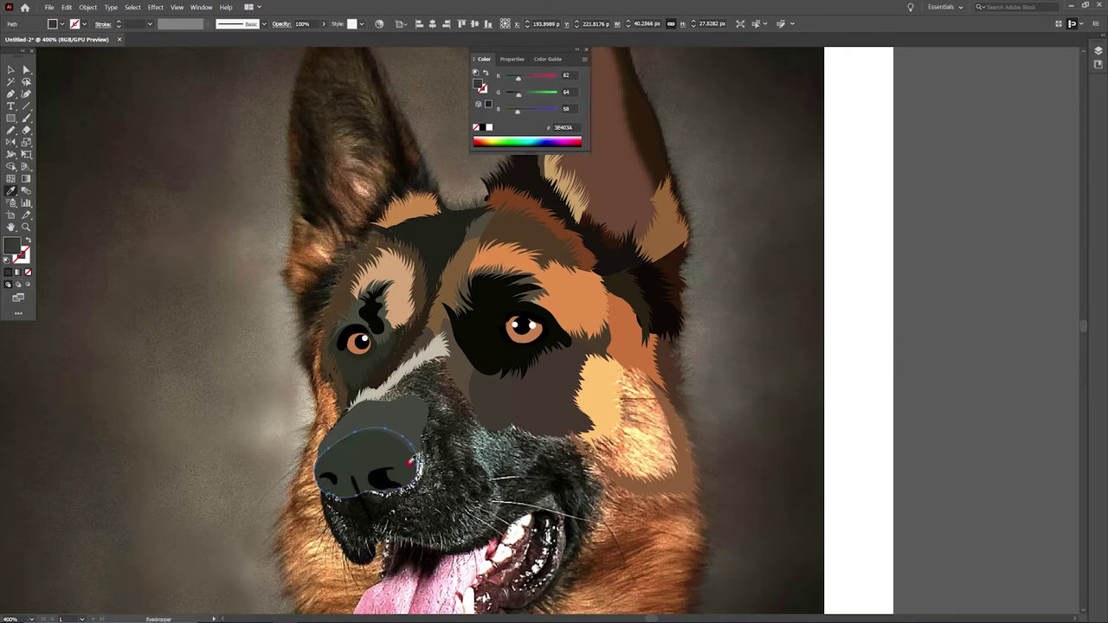
{"action": "key", "text": "v"}
{"action": "key", "text": "ctrl+shift+bracketleft"}
{"action": "left_click", "coordinate": [489, 479]}
Trace a dark outline around the nose filled near-black from the nostril
{"action": "key", "text": "n"}
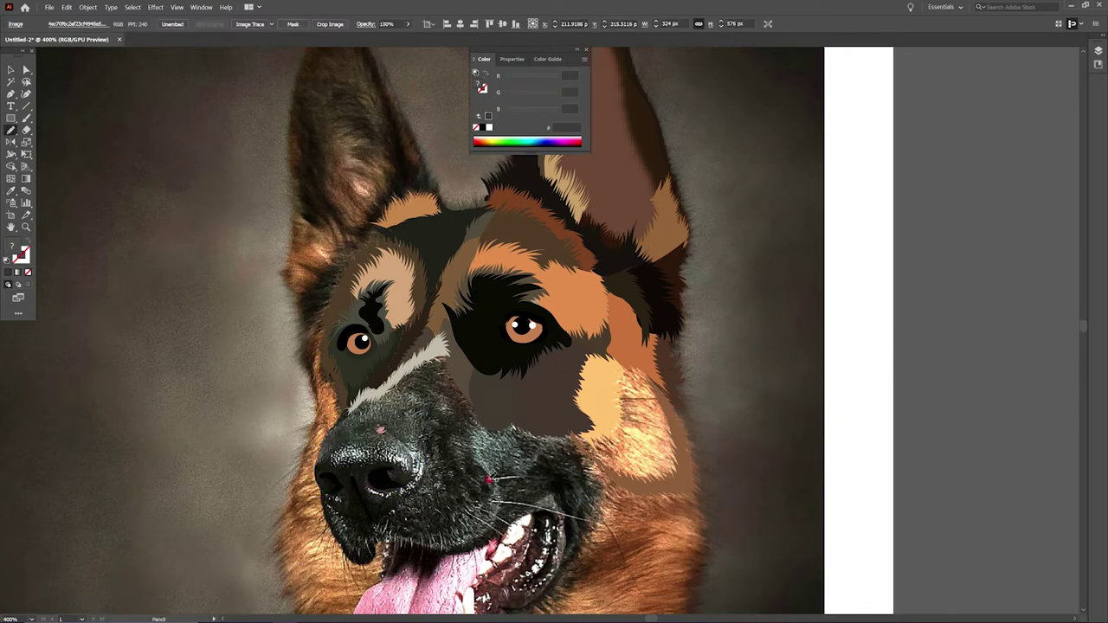
{"action": "left_click_drag", "start_coordinate": [372, 517], "coordinate": [336, 487]}
{"action": "key", "text": "i"}
{"action": "left_click", "coordinate": [346, 490]}
{"action": "key", "text": "n"}
{"action": "key", "text": "i"}
{"action": "left_click", "coordinate": [338, 489]}
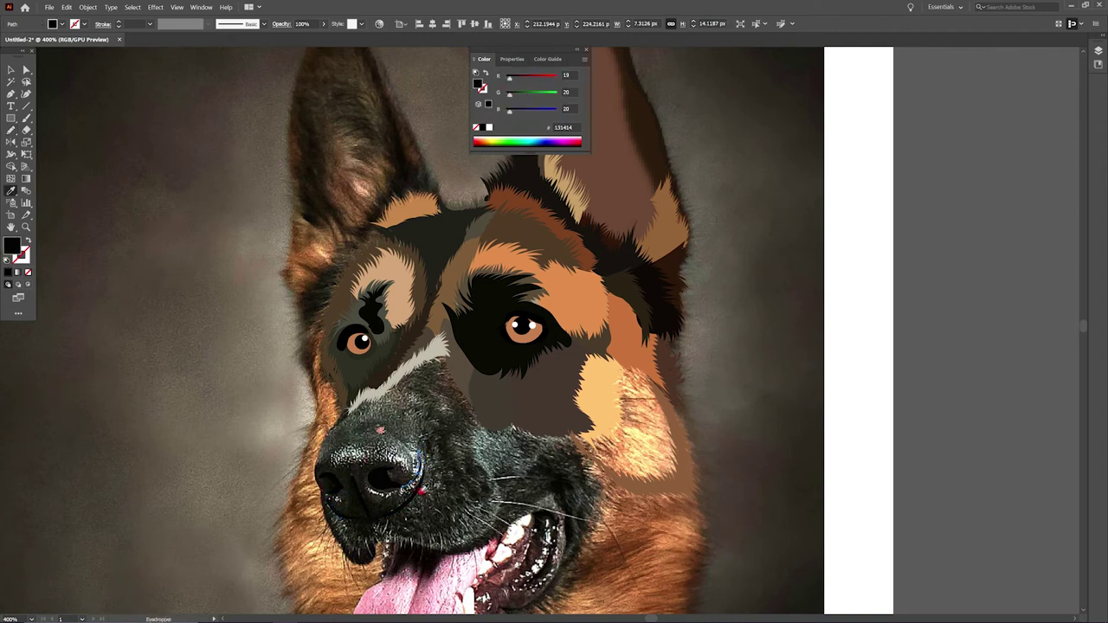
{"action": "key", "text": "n"}
Add a grey shape beside the right nostril and a dark brown shape at the lower nose
{"action": "left_click_drag", "start_coordinate": [412, 474], "coordinate": [411, 450]}
{"action": "key", "text": "i"}
{"action": "left_click", "coordinate": [342, 456]}
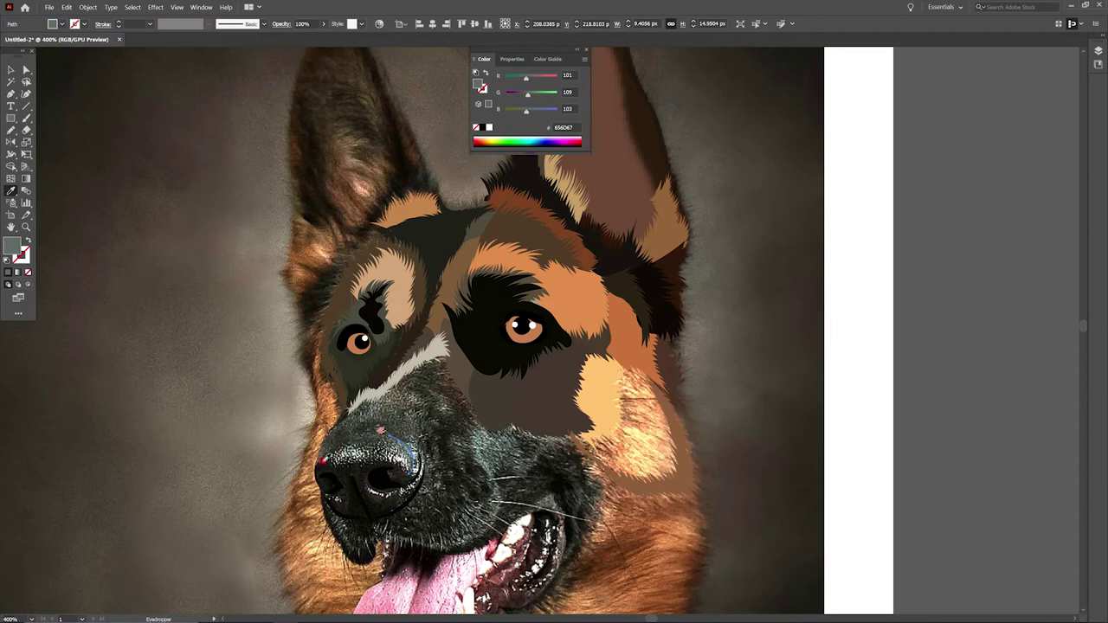
{"action": "key", "text": "n"}
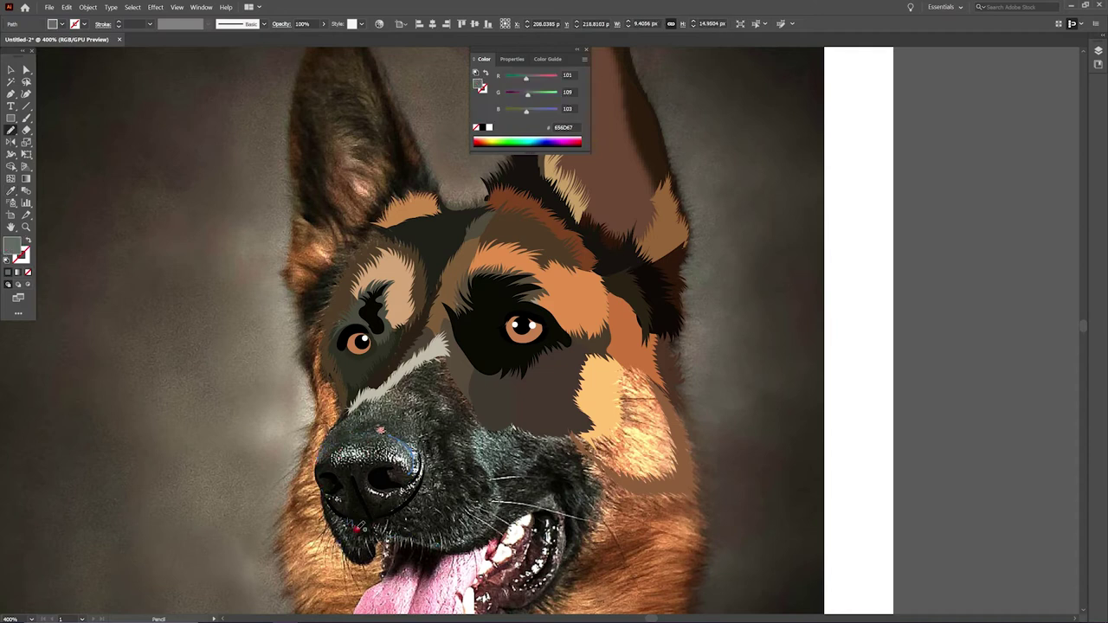
{"action": "left_click_drag", "start_coordinate": [355, 529], "coordinate": [364, 519]}
{"action": "key", "text": "i"}
{"action": "left_click", "coordinate": [327, 484]}
Trace the curved lip loop below the nose and complete the muzzle outline
{"action": "key", "text": "n"}
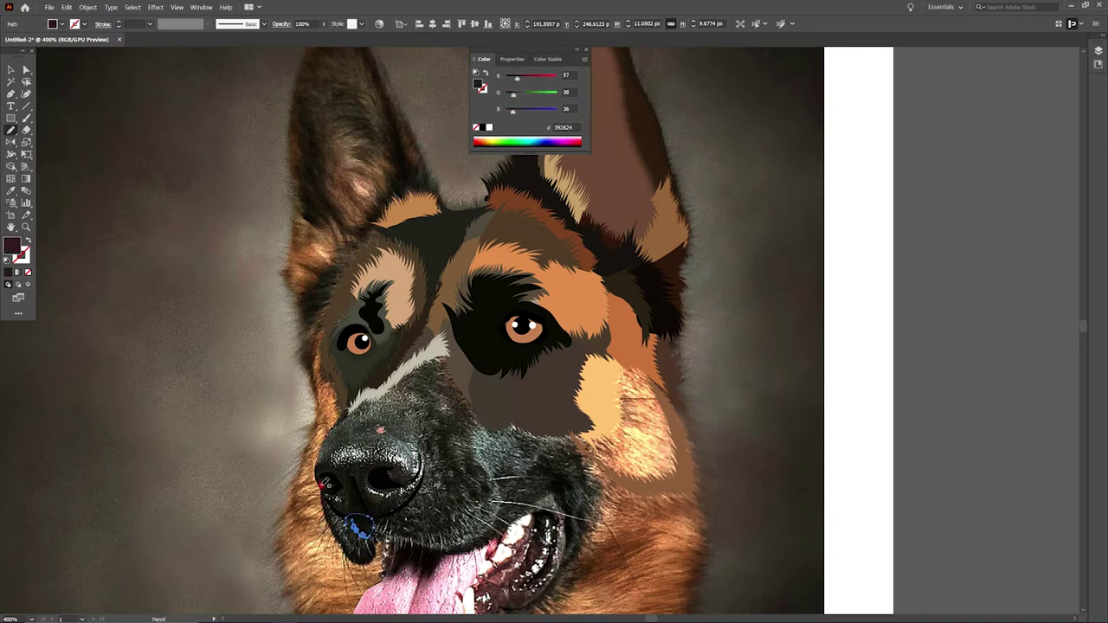
{"action": "left_click_drag", "start_coordinate": [374, 541], "coordinate": [372, 534]}
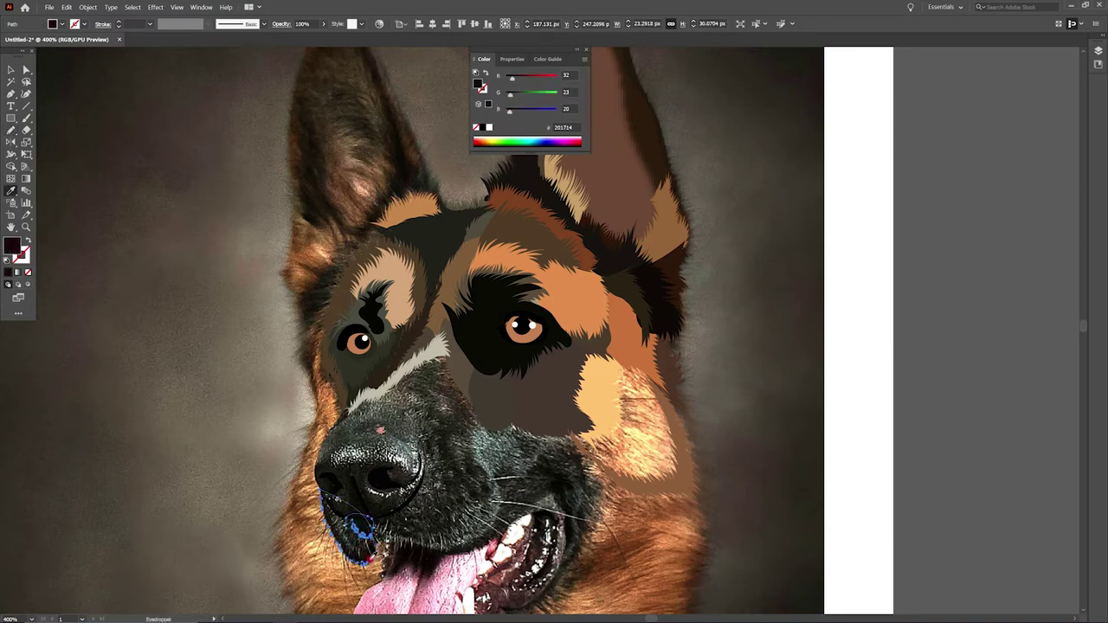
{"action": "left_click", "coordinate": [364, 459], "text": "ctrl"}
{"action": "key", "text": "ctrl+shift+bracketleft"}
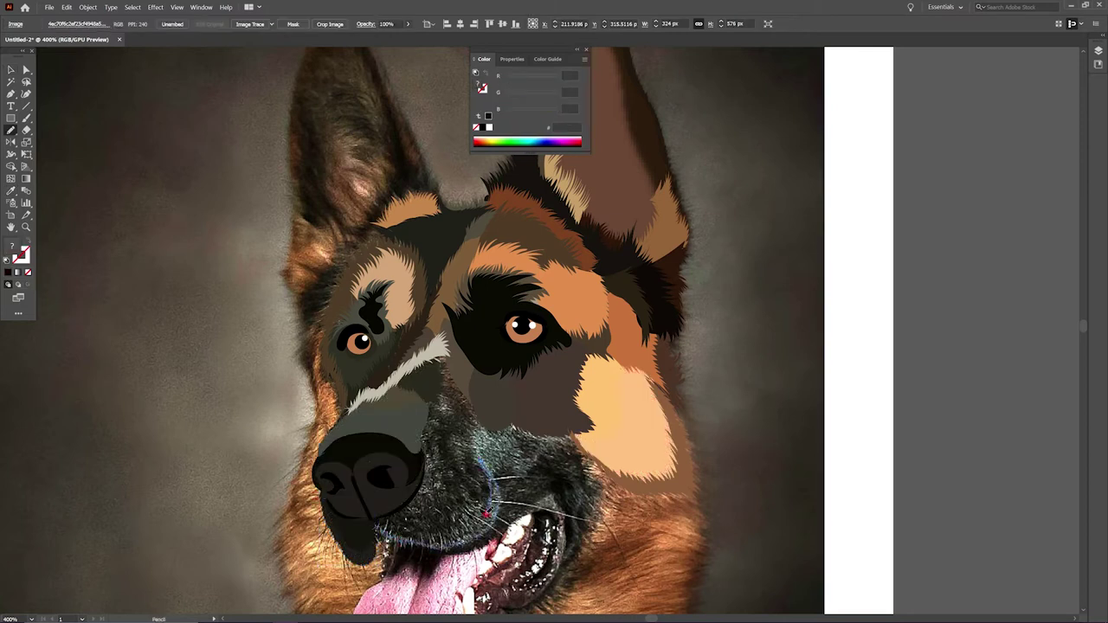
{"action": "left_click_drag", "start_coordinate": [400, 529], "coordinate": [373, 526]}
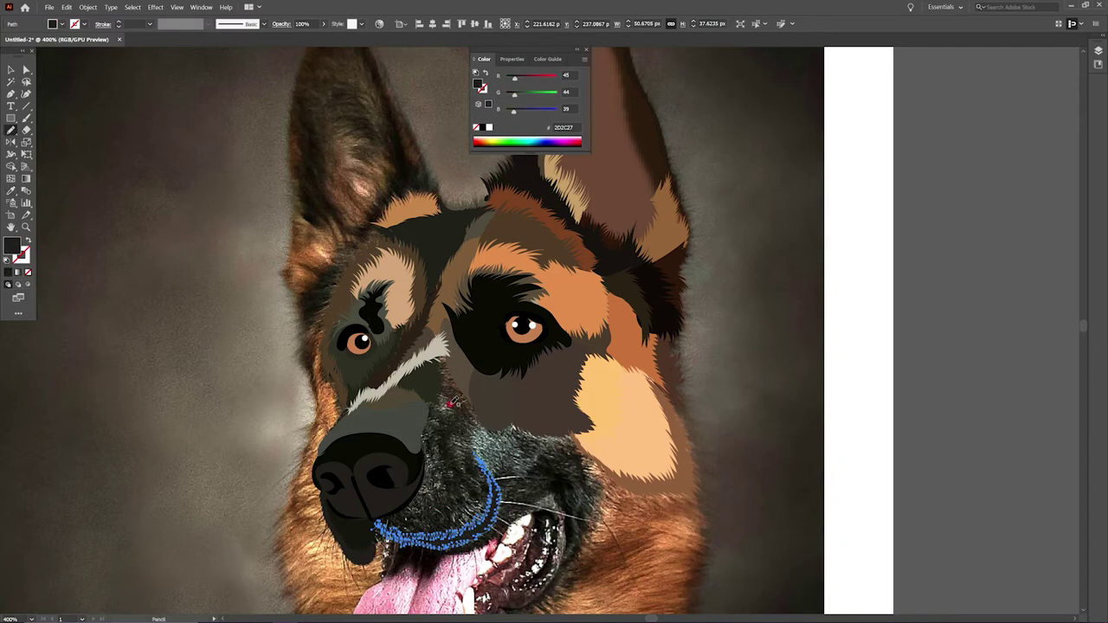
Draw a new muzzle shape filled with the photo's grey
{"action": "left_click_drag", "start_coordinate": [428, 403], "coordinate": [455, 353]}
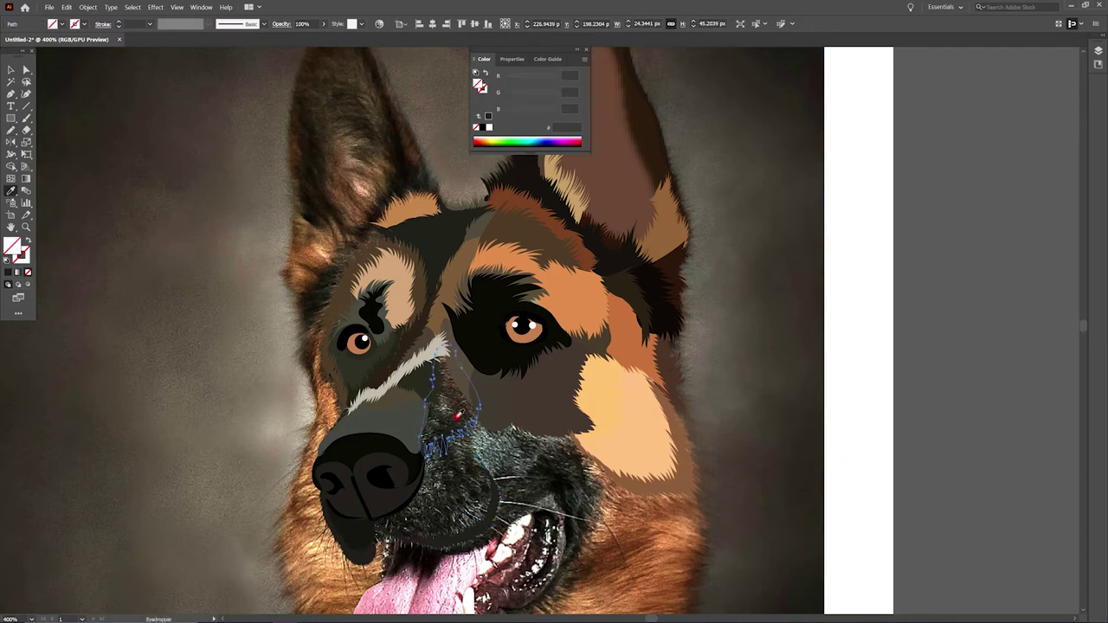
{"action": "key", "text": "i"}
{"action": "left_click", "coordinate": [769, 442]}
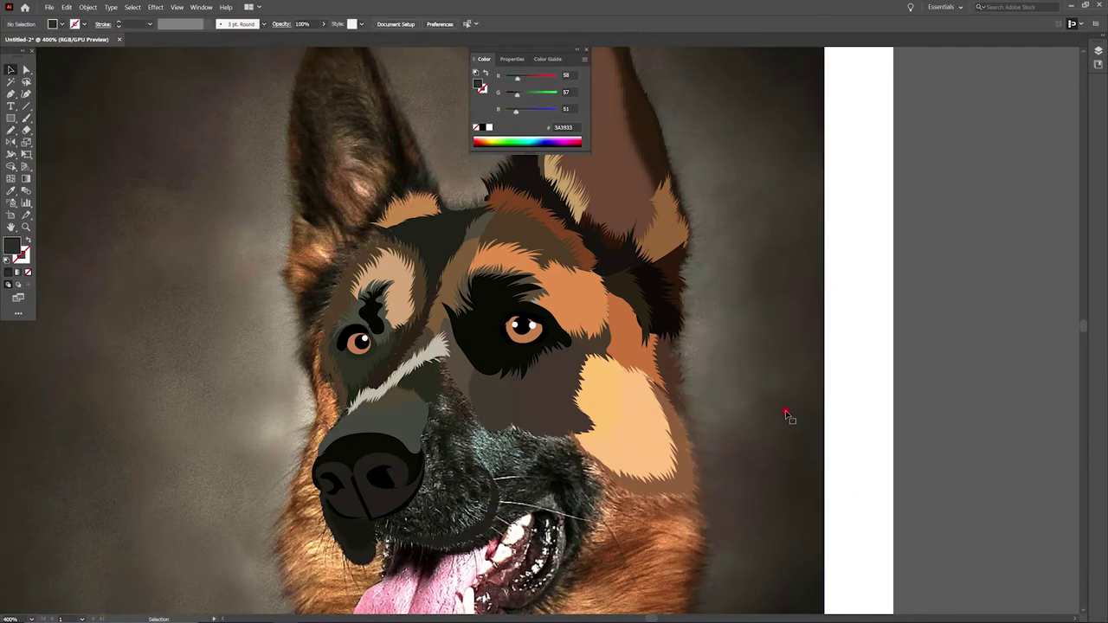
{"action": "key", "text": "ctrl+shift+a"}
{"action": "key", "text": "n"}
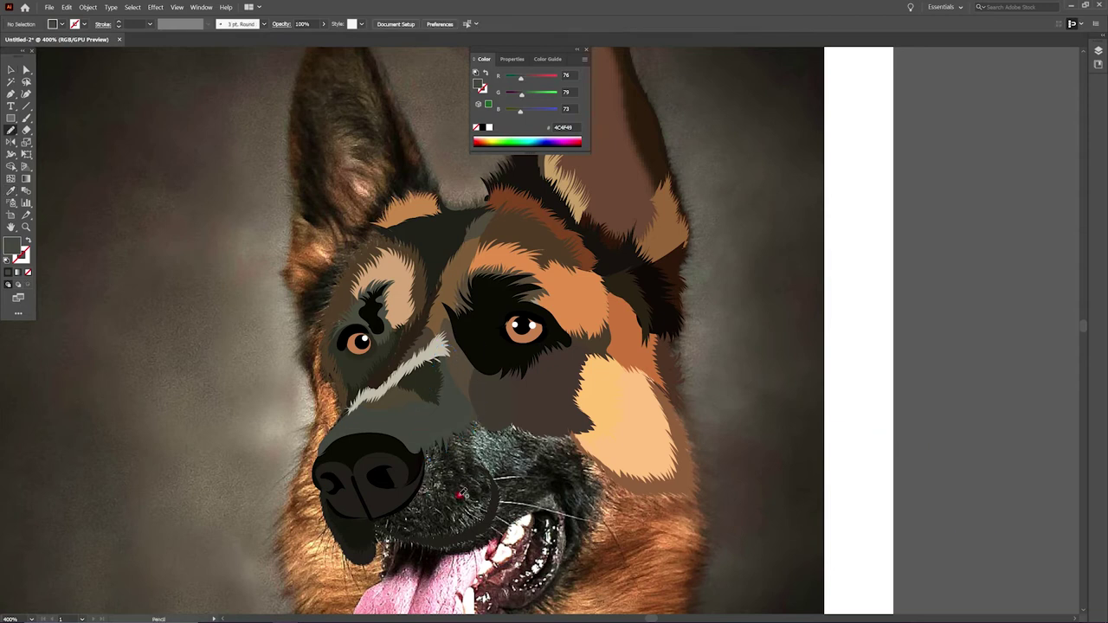
Sample the dark muzzle colour, inspect the muzzle shapes over the photo, and zoom in closer
{"action": "key", "text": "i"}
{"action": "left_click", "coordinate": [475, 495]}
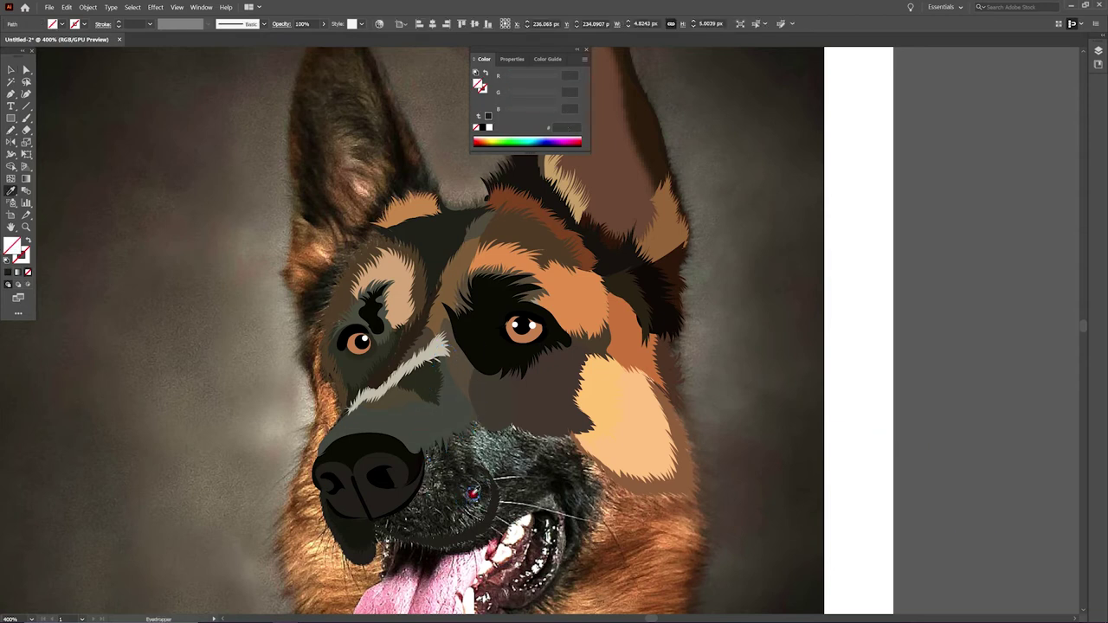
{"action": "key", "text": "n"}
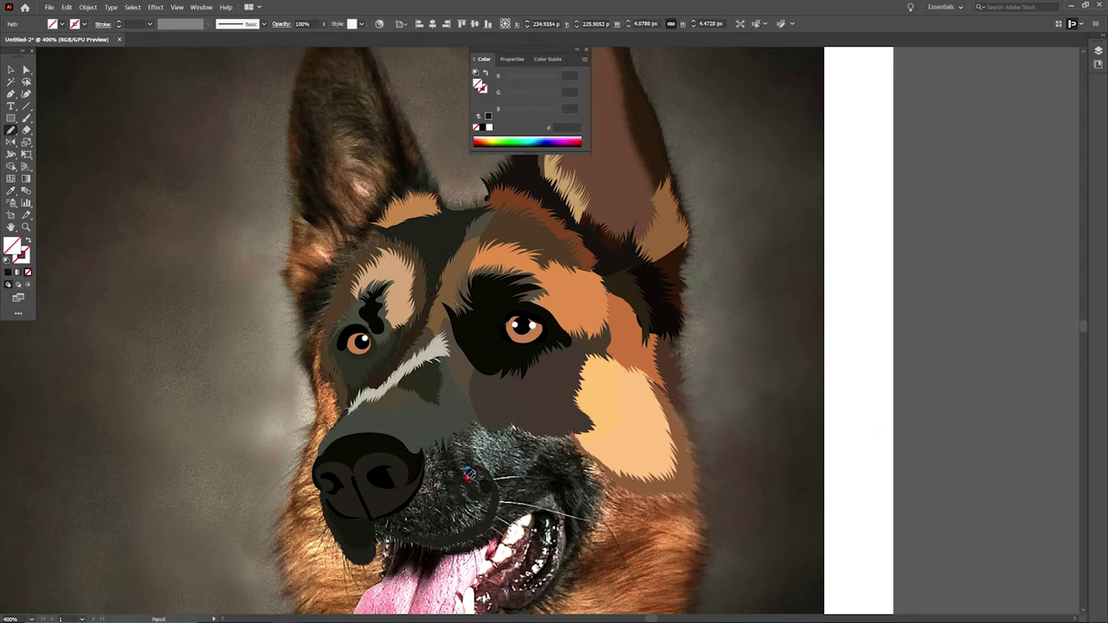
{"action": "left_click", "coordinate": [468, 474], "text": "ctrl"}
{"action": "key", "text": "v"}
{"action": "left_click", "coordinate": [464, 495]}
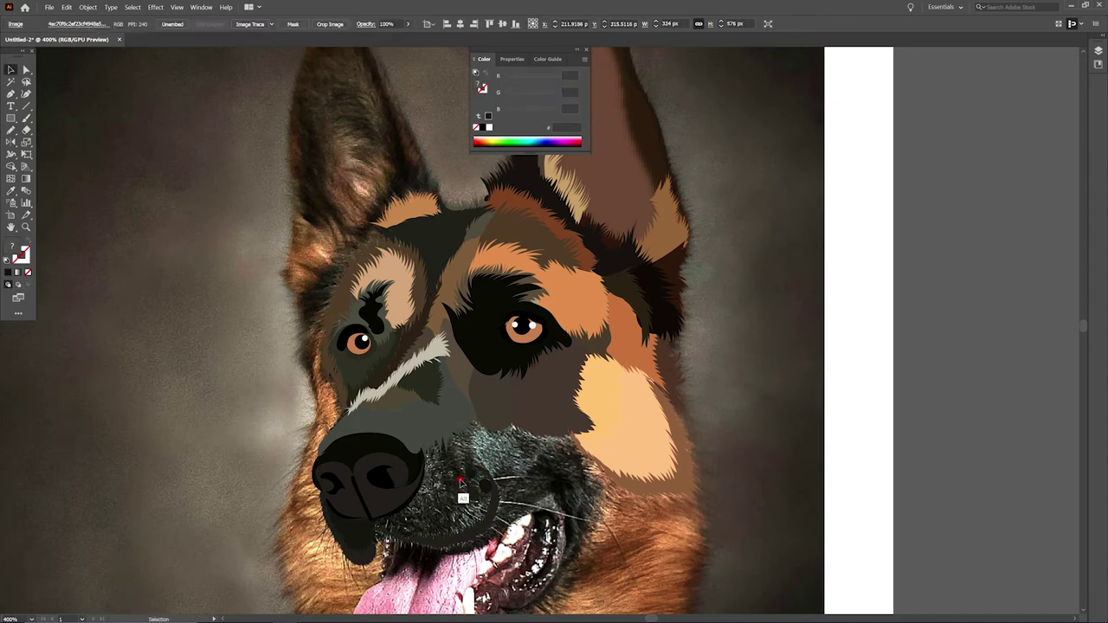
{"action": "key", "text": "e"}
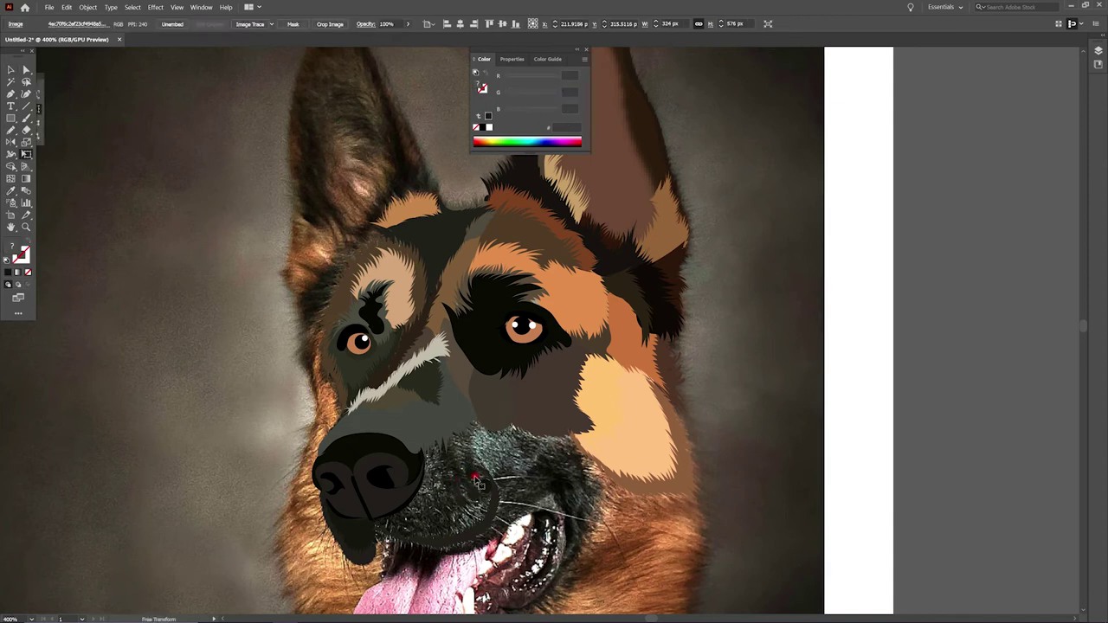
{"action": "key", "text": "ctrl+shift+a"}
{"action": "key", "text": "n"}
{"action": "key", "text": "ctrl+plus"}
{"action": "key", "text": "ctrl+plus"}
{"action": "scroll", "coordinate": [301, 348], "scroll_direction": "down", "scroll_amount": 4}
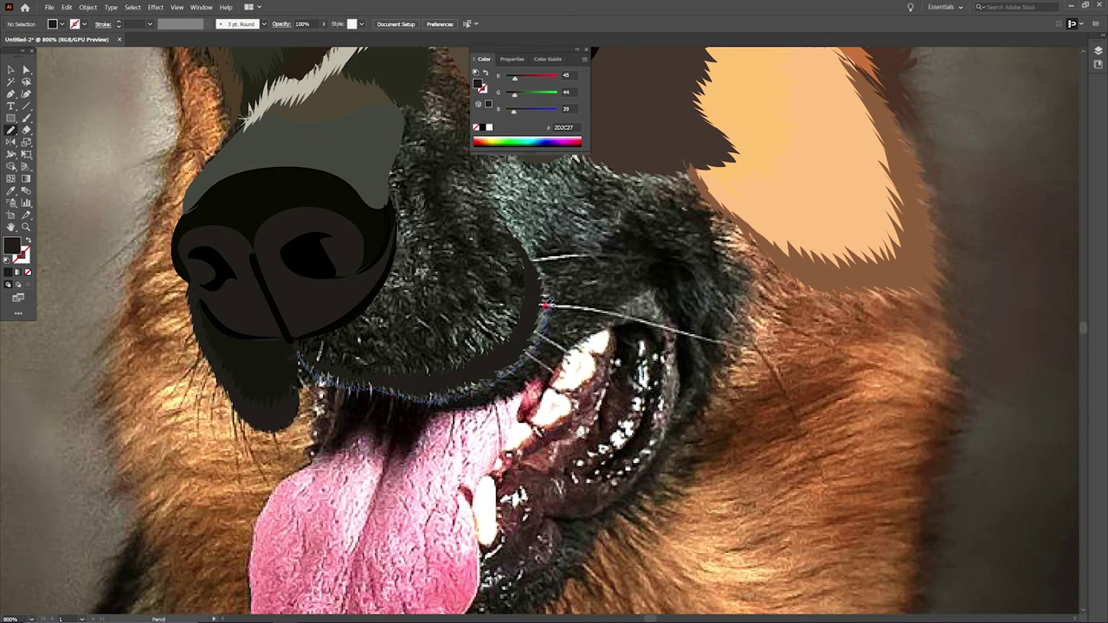
Trace the lower muzzle outline and fill it with a dark colour sampled from the photo
{"action": "mouse_move", "coordinate": [509, 227]}
{"action": "left_mouse_down"}
{"action": "mouse_move", "coordinate": [299, 355]}
{"action": "mouse_move", "coordinate": [523, 329]}
{"action": "left_mouse_up"}
{"action": "left_click_drag", "start_coordinate": [393, 185], "coordinate": [300, 353]}
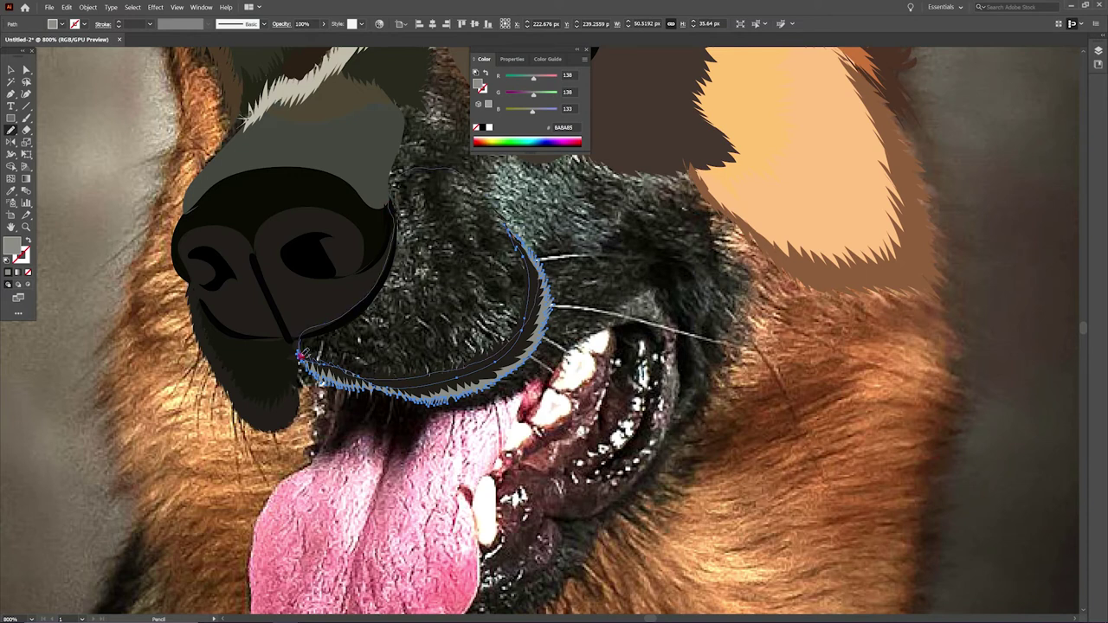
{"action": "key", "text": "i"}
{"action": "left_click", "coordinate": [292, 182]}
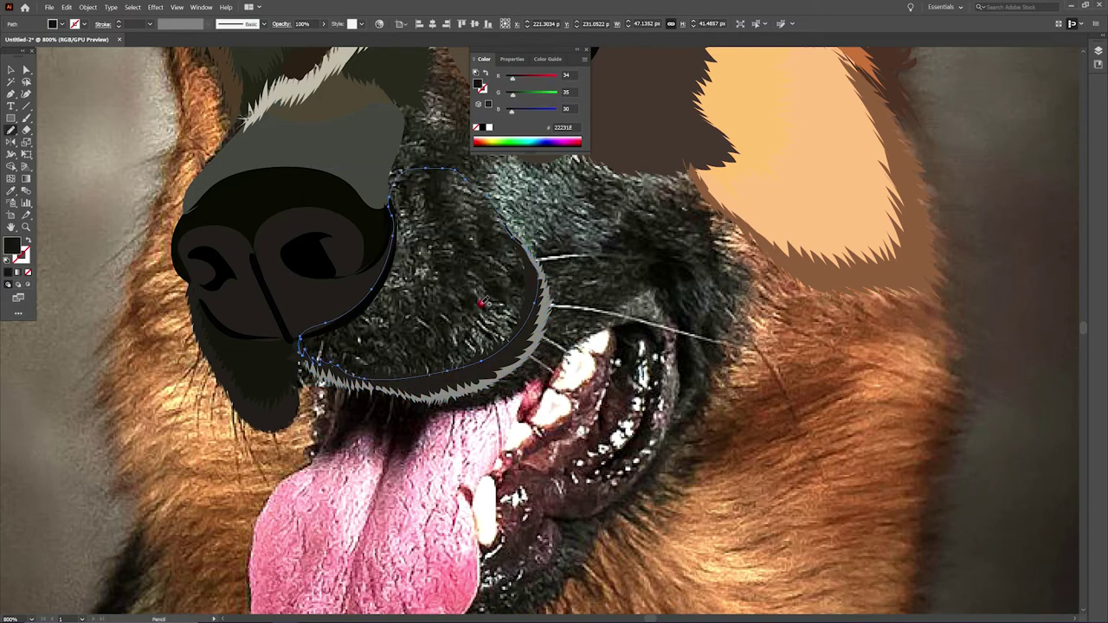
{"action": "key", "text": "ctrl+shift+a"}
Pencil small dark whisker spots across the muzzle, sampling their colour from the photo
{"action": "left_click", "coordinate": [494, 284]}
{"action": "key", "text": "n"}
{"action": "left_click_drag", "start_coordinate": [490, 283], "coordinate": [492, 287]}
{"action": "left_click_drag", "start_coordinate": [467, 298], "coordinate": [506, 280]}
{"action": "left_click_drag", "start_coordinate": [465, 333], "coordinate": [422, 327]}
{"action": "key", "text": "i"}
{"action": "left_click", "coordinate": [495, 329]}
{"action": "left_click", "coordinate": [511, 322]}
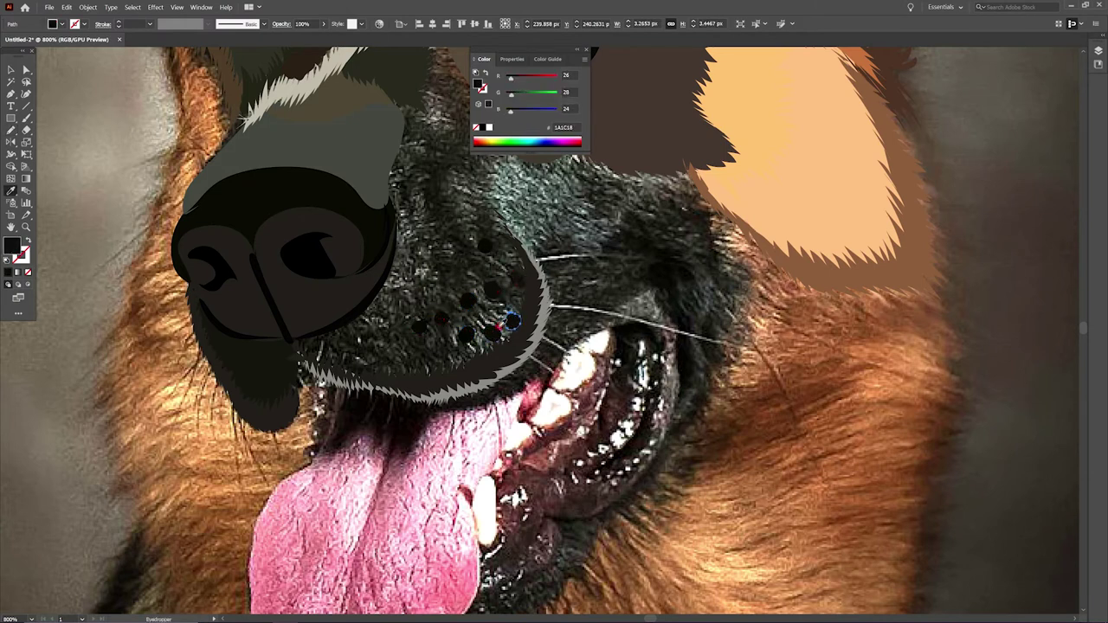
{"action": "key", "text": "v"}
{"action": "left_click", "coordinate": [517, 278]}
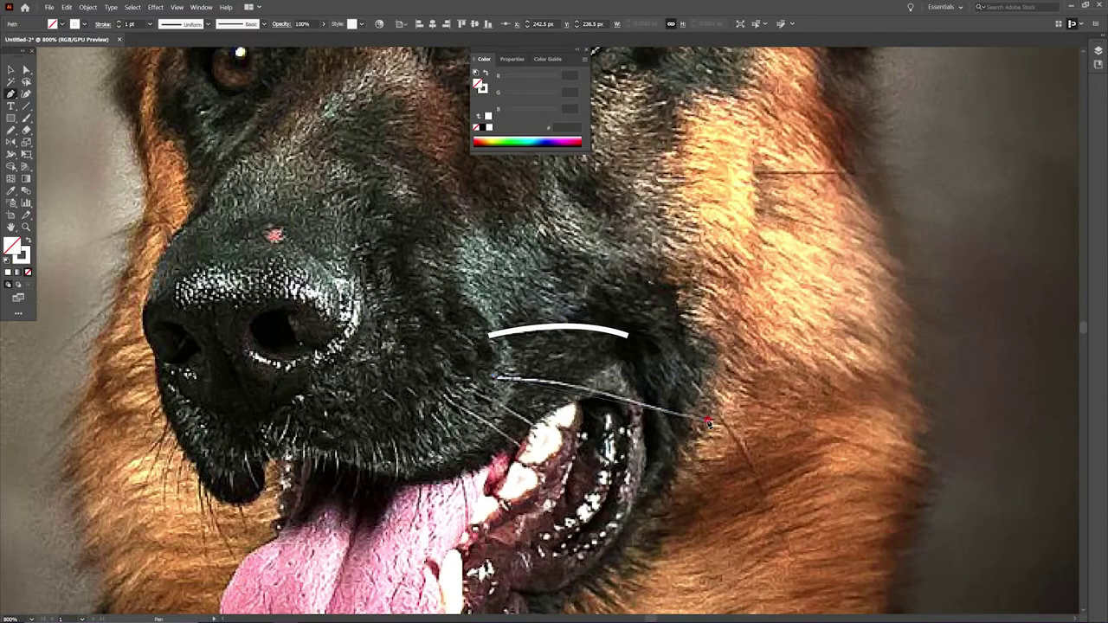
Draw white whisker strokes across and below the muzzle, plus a long chin whisker
{"action": "left_click_drag", "start_coordinate": [491, 375], "coordinate": [708, 421]}
{"action": "mouse_move", "coordinate": [538, 426]}
{"action": "left_mouse_down"}
{"action": "mouse_move", "coordinate": [461, 387]}
{"action": "mouse_move", "coordinate": [458, 449]}
{"action": "left_mouse_up"}
{"action": "left_click_drag", "start_coordinate": [392, 437], "coordinate": [396, 481]}
{"action": "left_click_drag", "start_coordinate": [359, 443], "coordinate": [355, 497]}
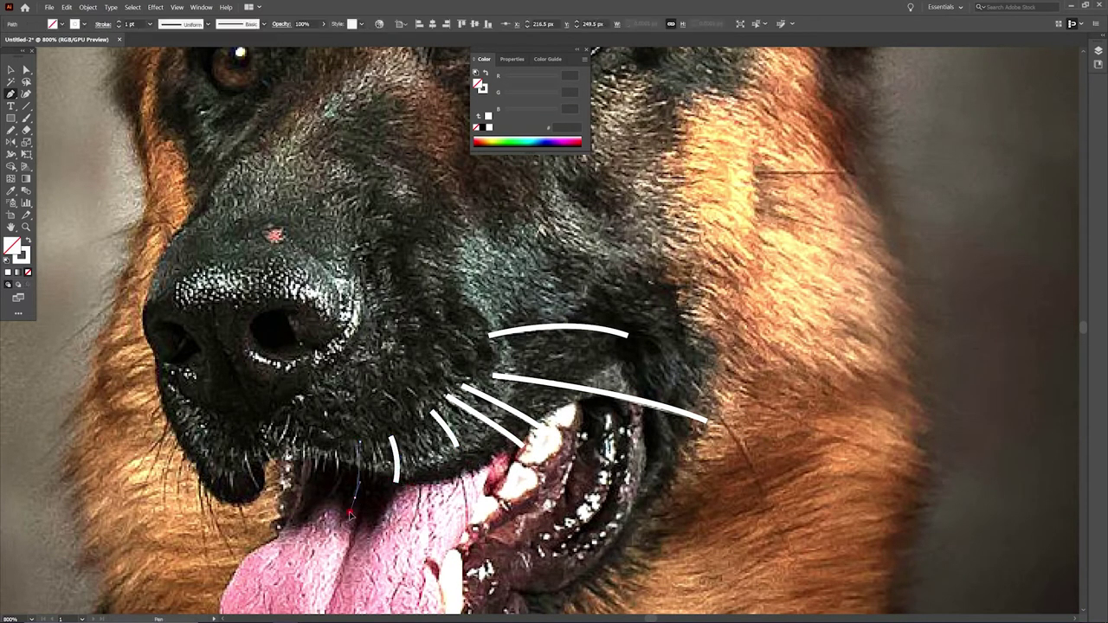
{"action": "left_click_drag", "start_coordinate": [200, 465], "coordinate": [206, 573]}
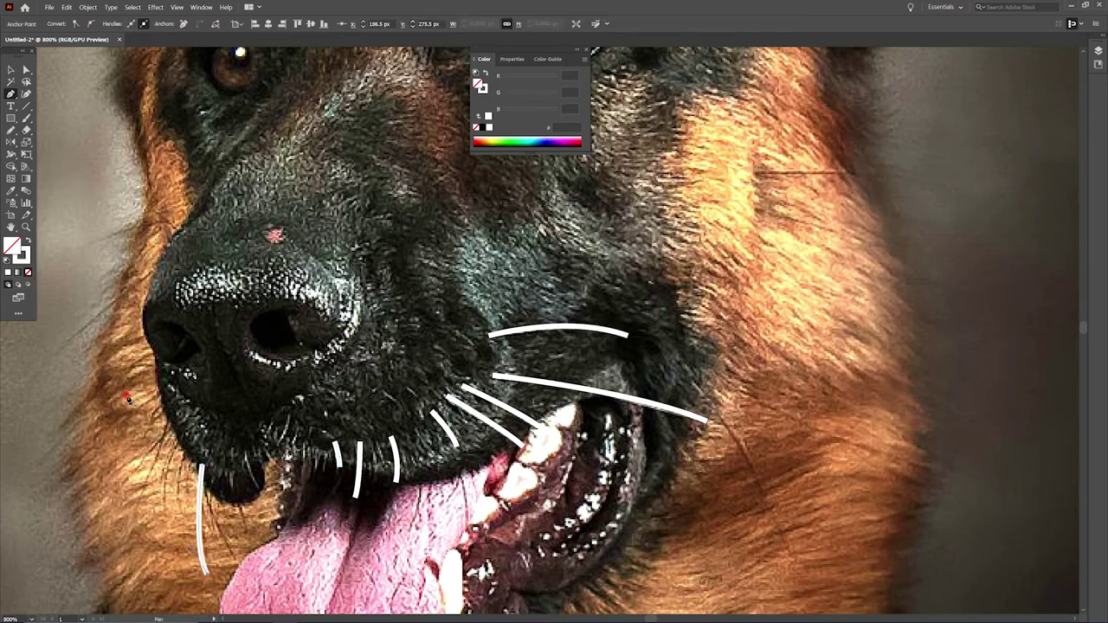
Make the chin whisker black and add two more dark whiskers left of the chin
{"action": "key", "text": "i"}
{"action": "left_click", "coordinate": [275, 463]}
{"action": "key", "text": "p"}
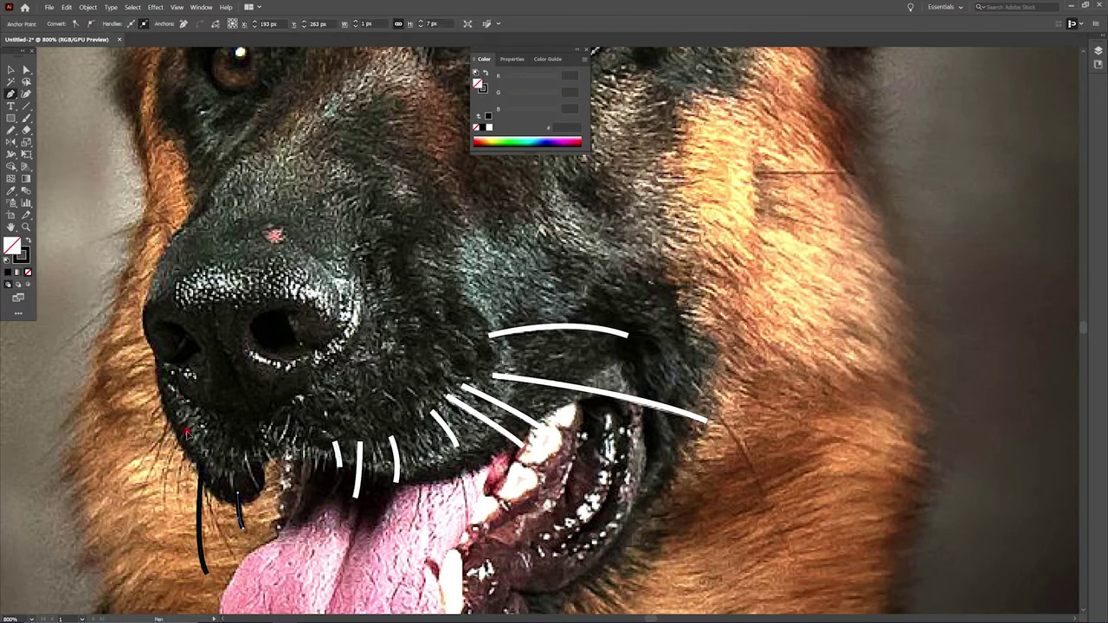
{"action": "left_click_drag", "start_coordinate": [185, 431], "coordinate": [166, 518]}
{"action": "left_click_drag", "start_coordinate": [167, 416], "coordinate": [139, 499]}
Select all artwork, join the paths, and check the reference photo's context menu
{"action": "key", "text": "v"}
{"action": "key", "text": "ctrl+a"}
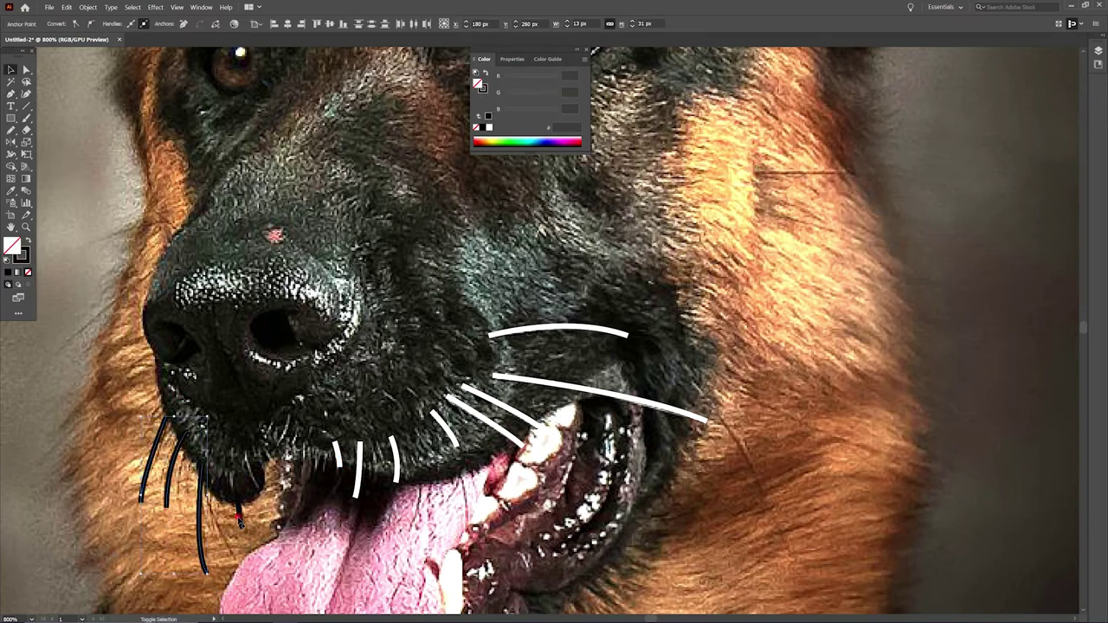
{"action": "key", "text": "ctrl+j"}
{"action": "key", "text": "Return"}
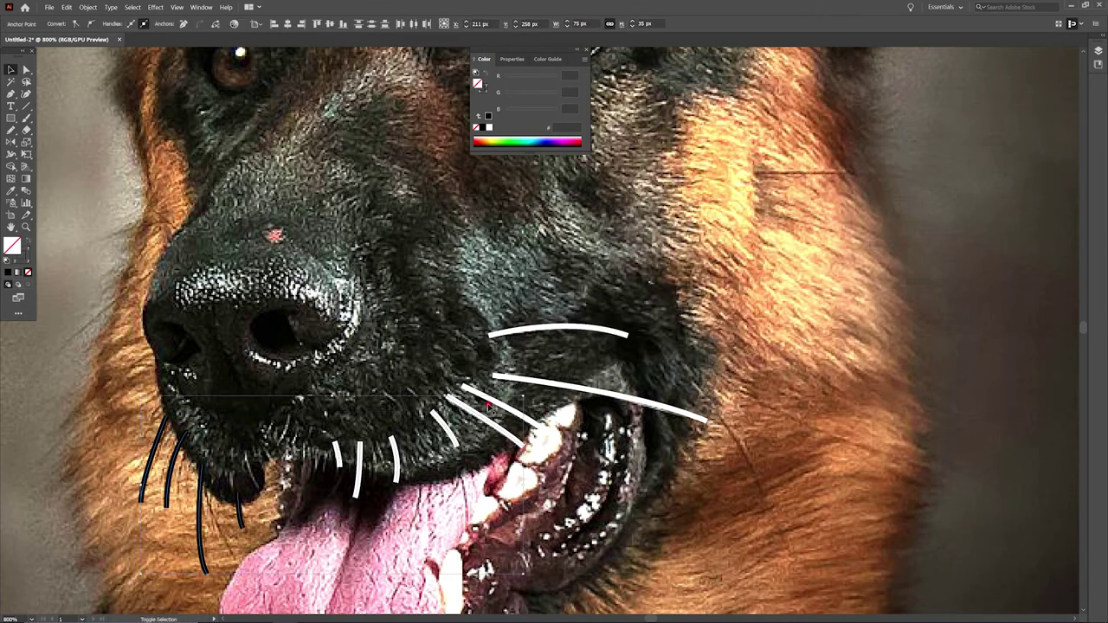
{"action": "left_click", "coordinate": [628, 398]}
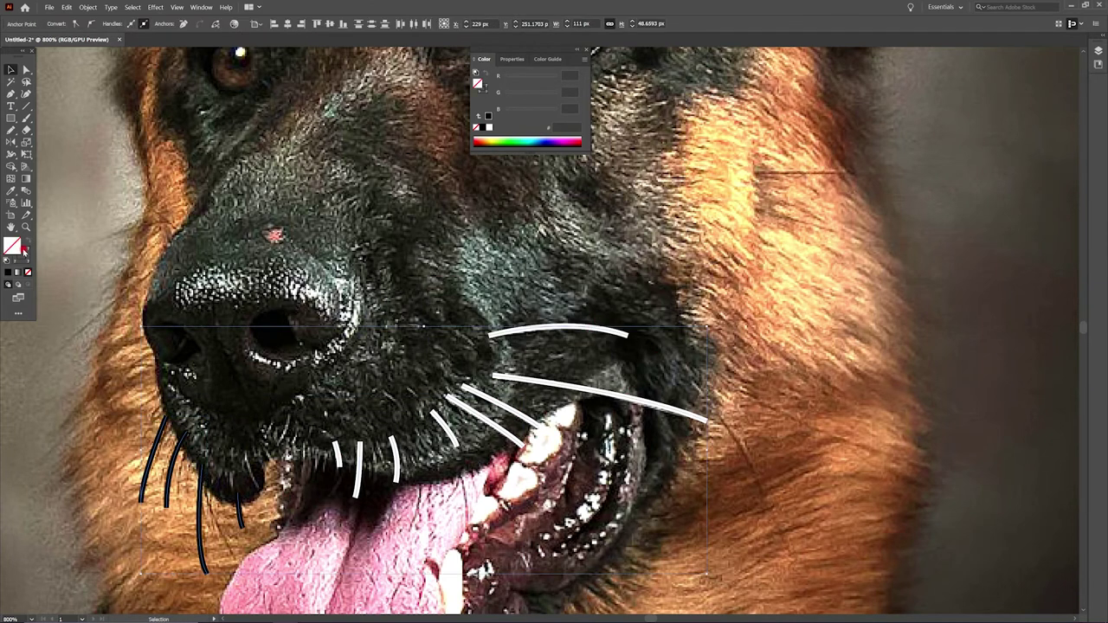
{"action": "right_click", "coordinate": [549, 381]}
{"action": "left_click", "coordinate": [655, 400]}
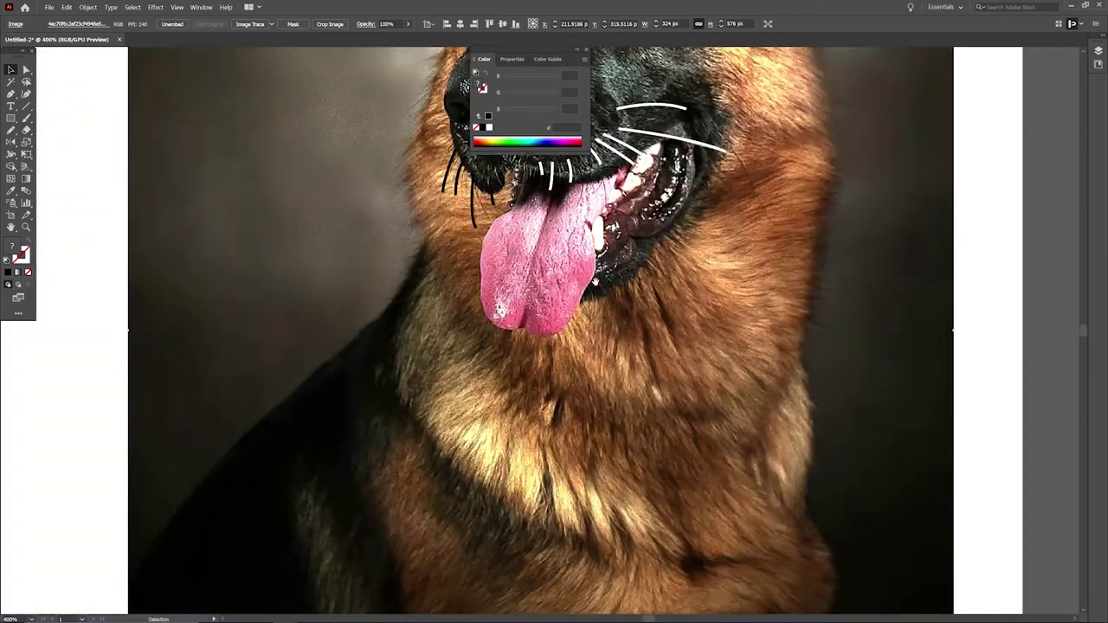
{"action": "scroll", "coordinate": [656, 400], "scroll_direction": "down", "scroll_amount": 2}
Give the short whiskers near the chin a tapered variable width profile
{"action": "left_click", "coordinate": [398, 419]}
{"action": "left_click", "coordinate": [208, 23]}
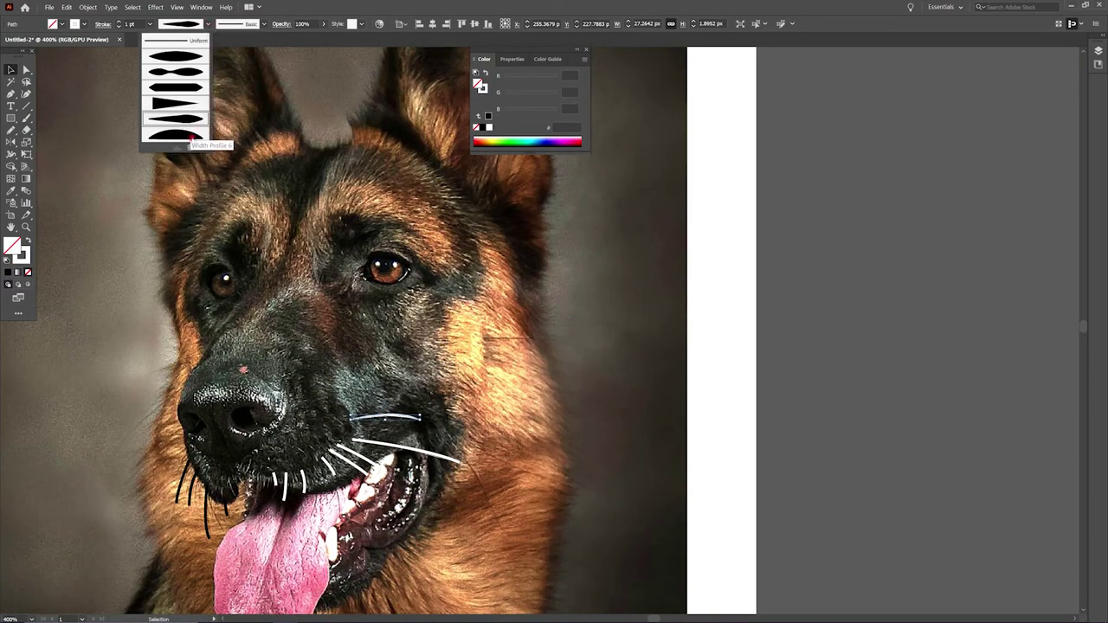
{"action": "left_click", "coordinate": [186, 40]}
{"action": "left_click", "coordinate": [352, 467]}
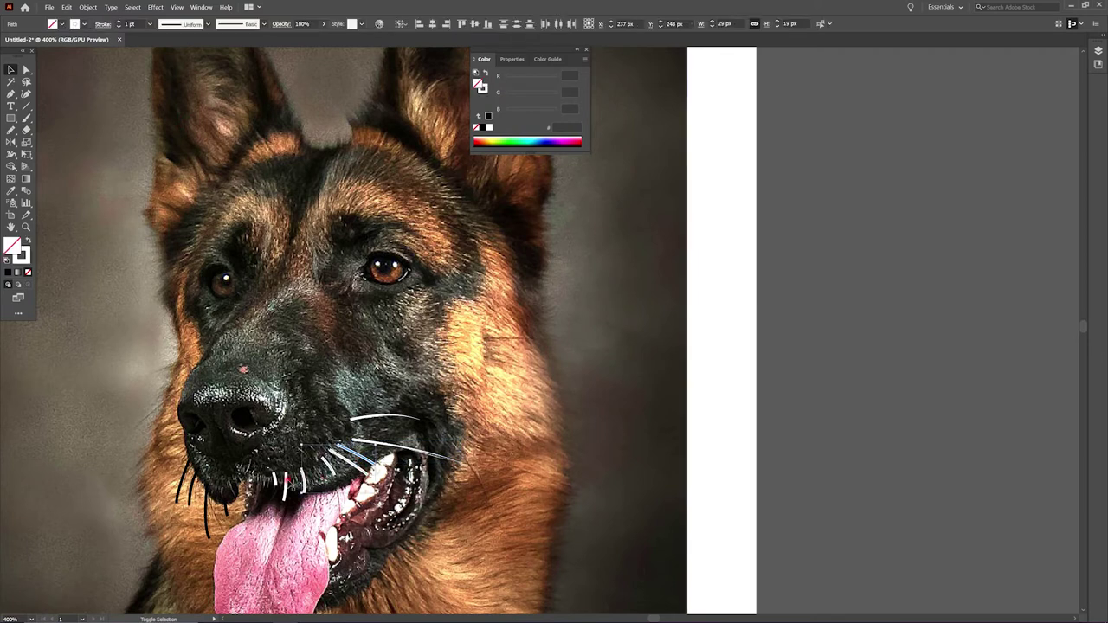
{"action": "left_click", "coordinate": [288, 483], "text": "shift"}
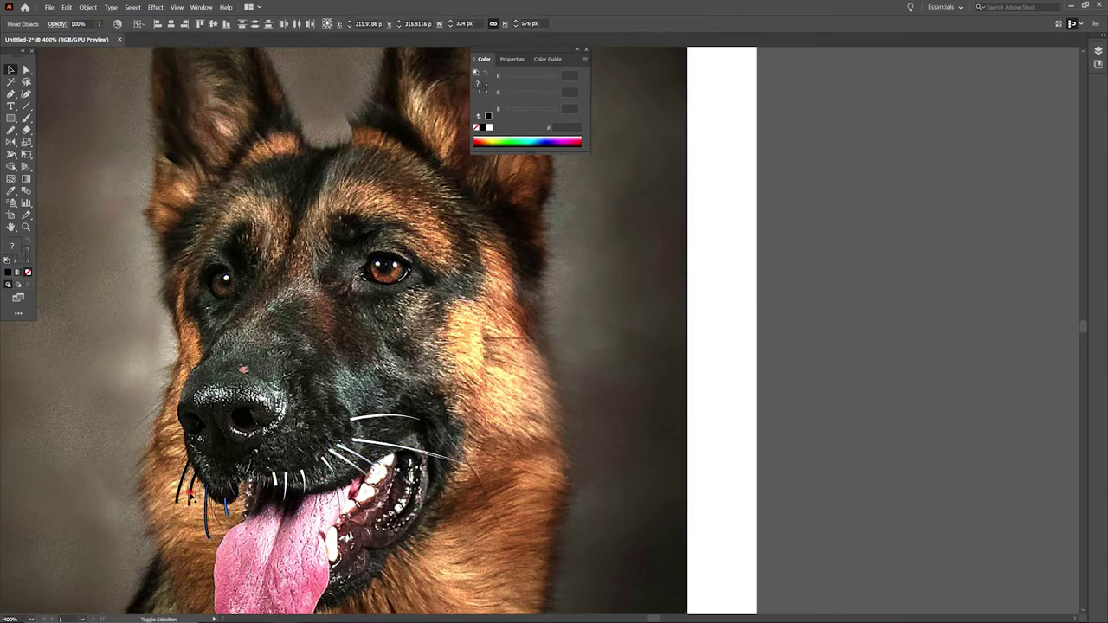
{"action": "left_click", "coordinate": [208, 25]}
{"action": "left_click", "coordinate": [178, 96]}
Thin the stroke weight of the muzzle whiskers and the remaining whiskers
{"action": "left_click", "coordinate": [556, 453]}
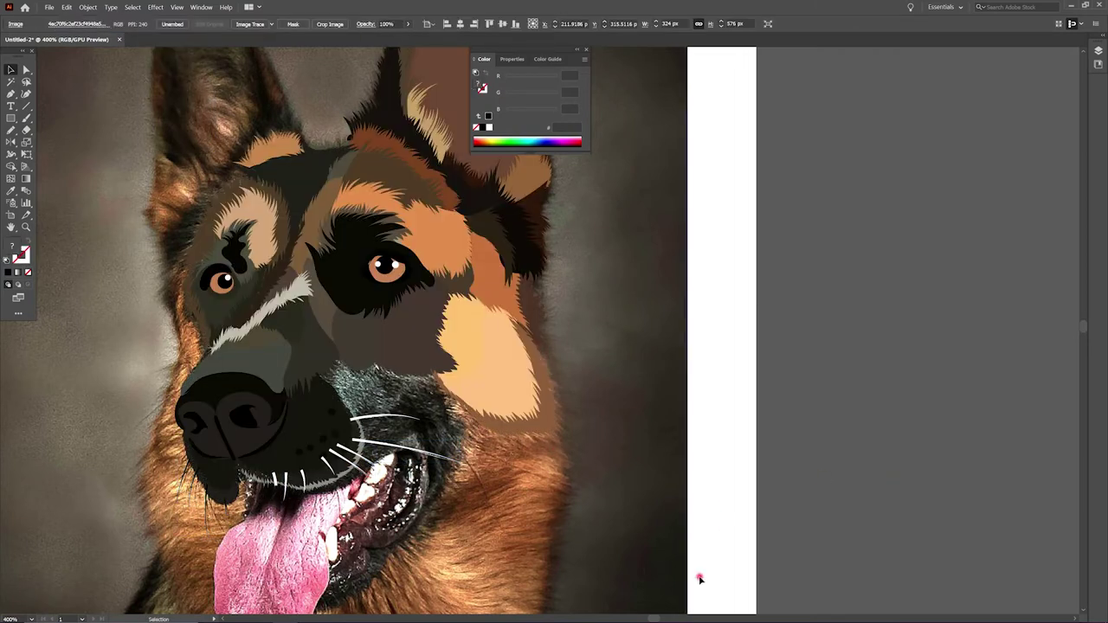
{"action": "left_click_drag", "start_coordinate": [700, 579], "coordinate": [742, 388]}
{"action": "left_click", "coordinate": [342, 277]}
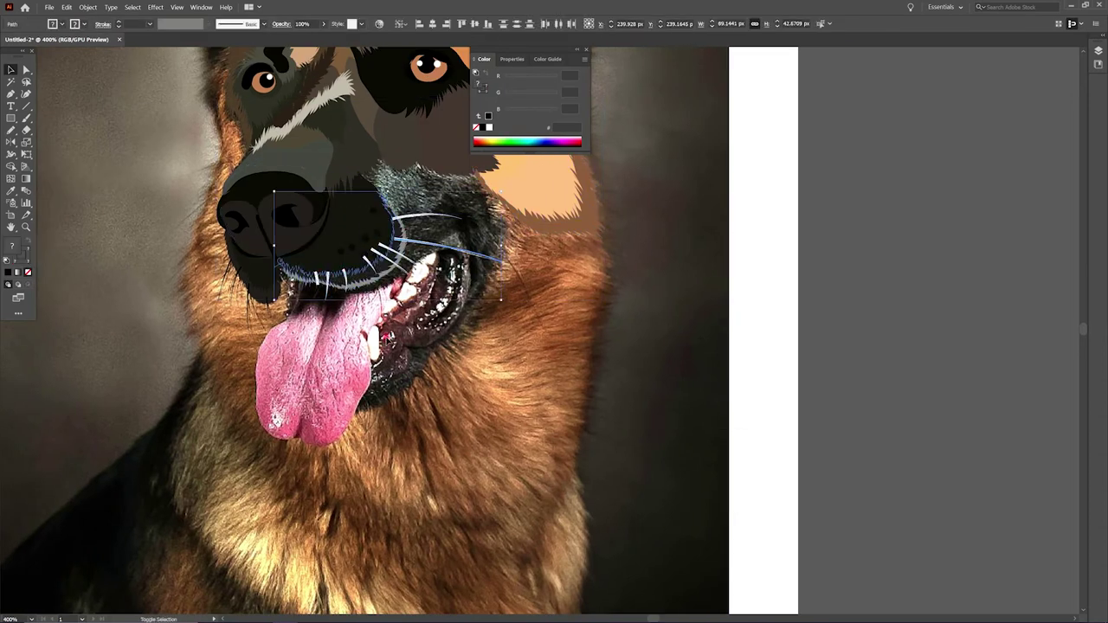
{"action": "left_click", "coordinate": [149, 23]}
{"action": "left_click", "coordinate": [168, 104]}
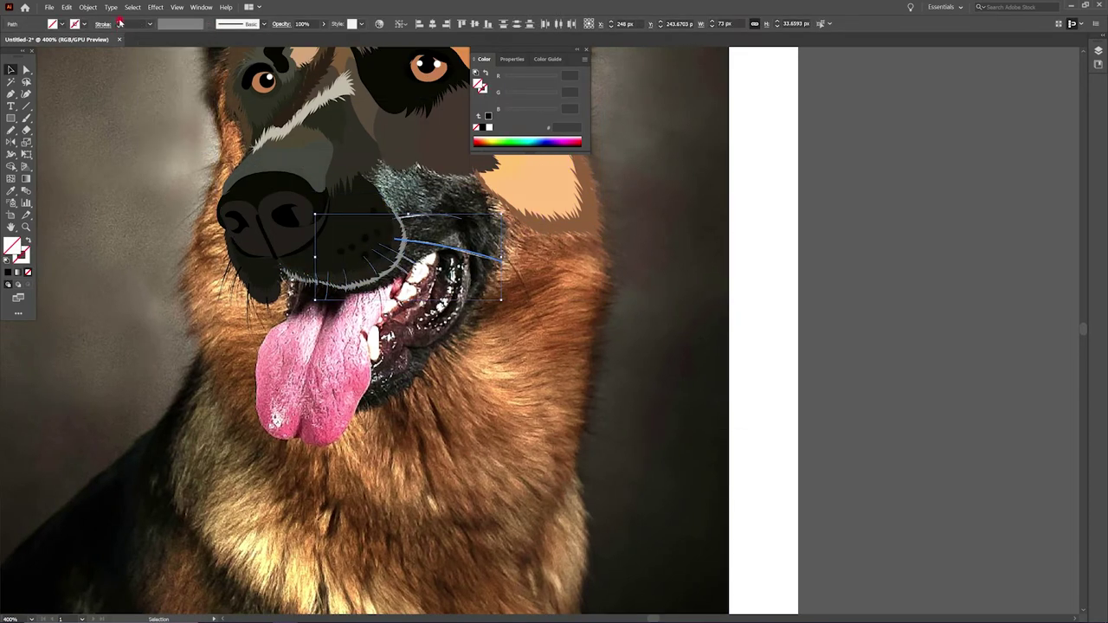
{"action": "left_click_drag", "start_coordinate": [704, 389], "coordinate": [745, 566]}
Pencil-trace the lower lip and mouth-corner shapes and fill them grey 60605C from the photo
{"action": "key", "text": "n"}
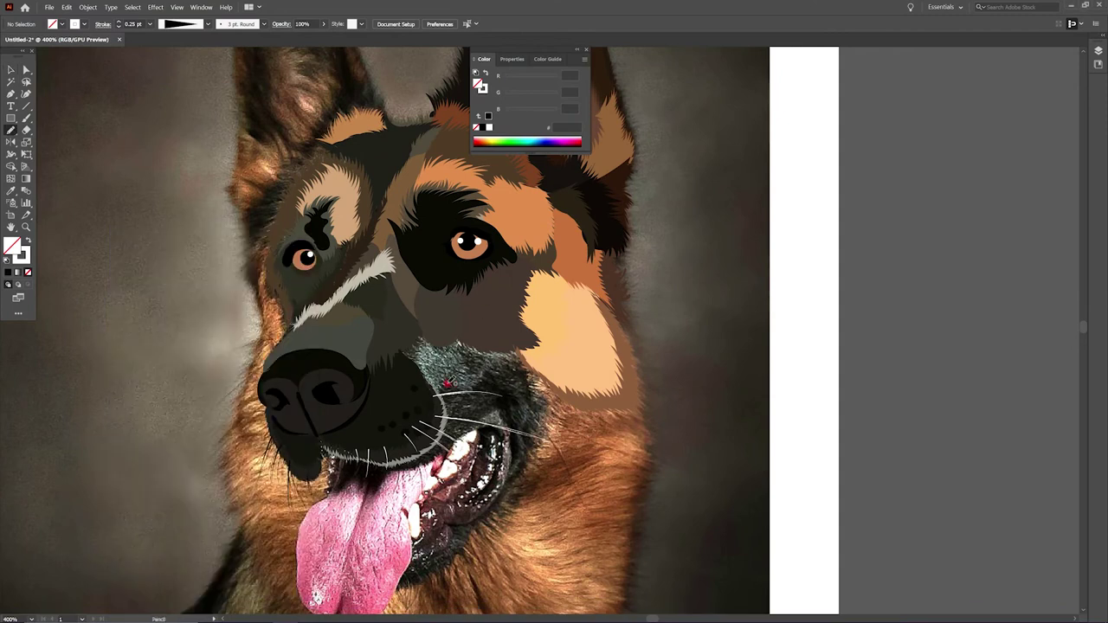
{"action": "left_click_drag", "start_coordinate": [430, 370], "coordinate": [432, 381]}
{"action": "key", "text": "i"}
{"action": "left_click", "coordinate": [437, 384]}
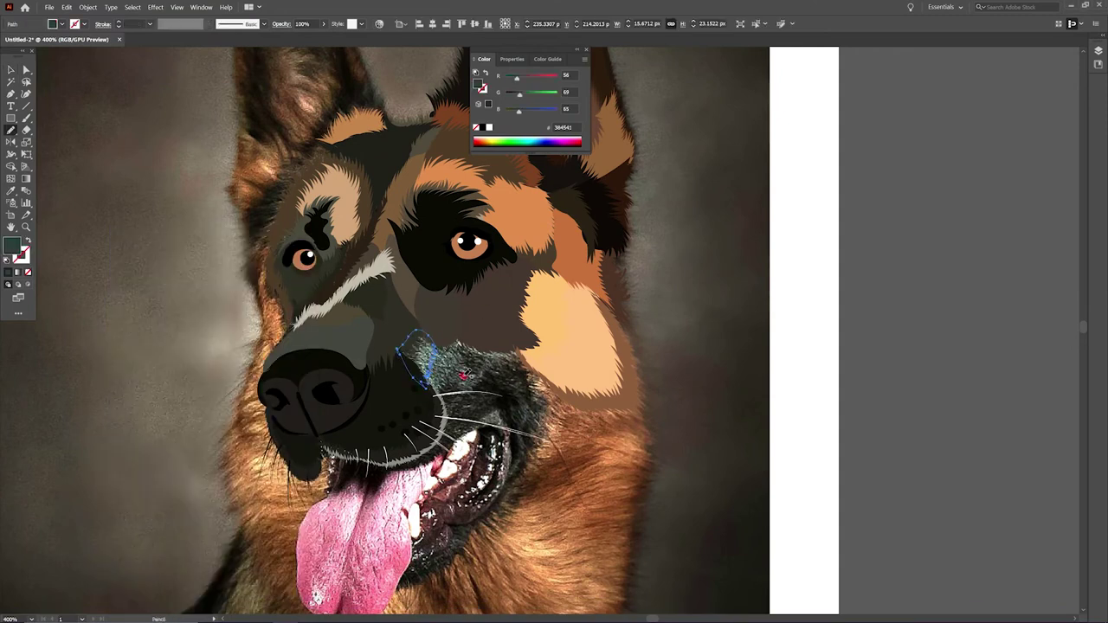
{"action": "left_click_drag", "start_coordinate": [447, 335], "coordinate": [441, 359]}
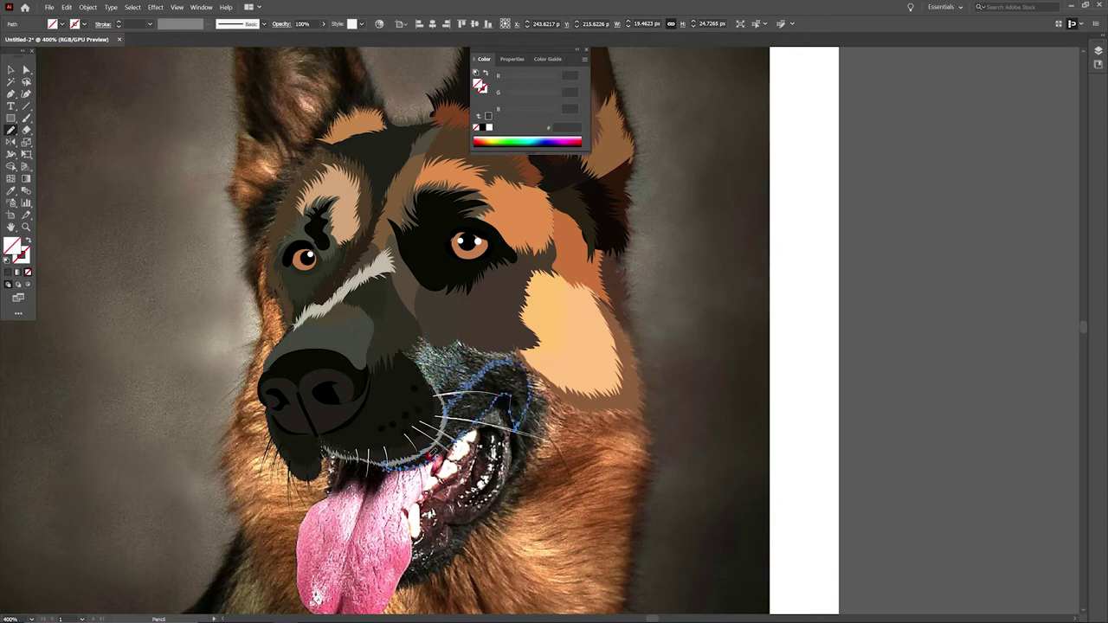
{"action": "mouse_move", "coordinate": [442, 424]}
{"action": "left_mouse_down"}
{"action": "mouse_move", "coordinate": [495, 412]}
{"action": "mouse_move", "coordinate": [485, 458]}
{"action": "left_mouse_up"}
{"action": "key", "text": "i"}
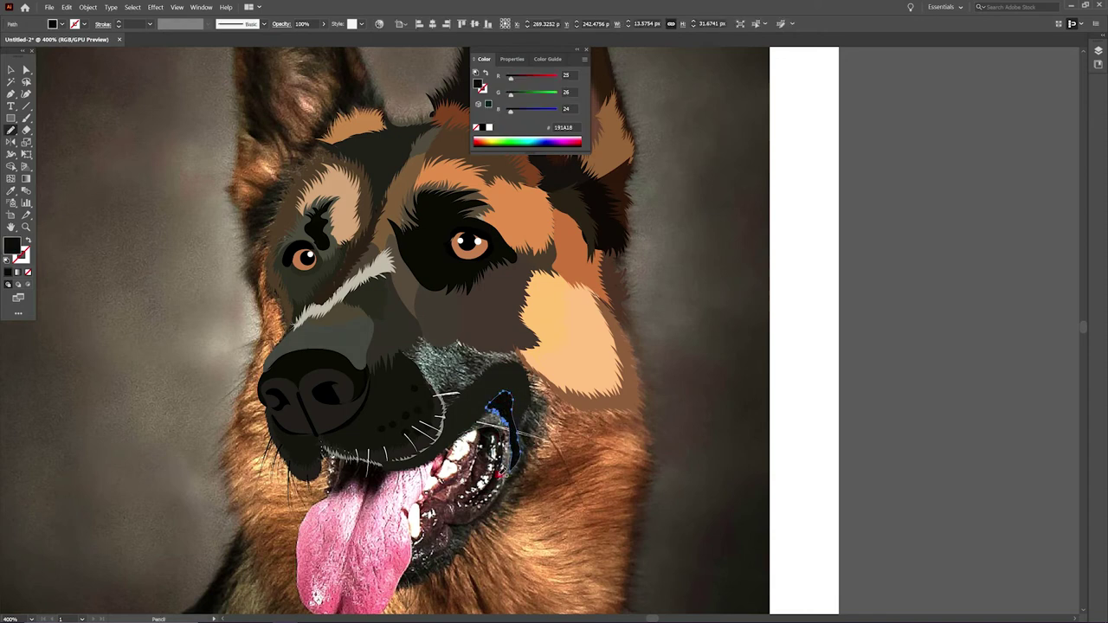
{"action": "left_click", "coordinate": [493, 450]}
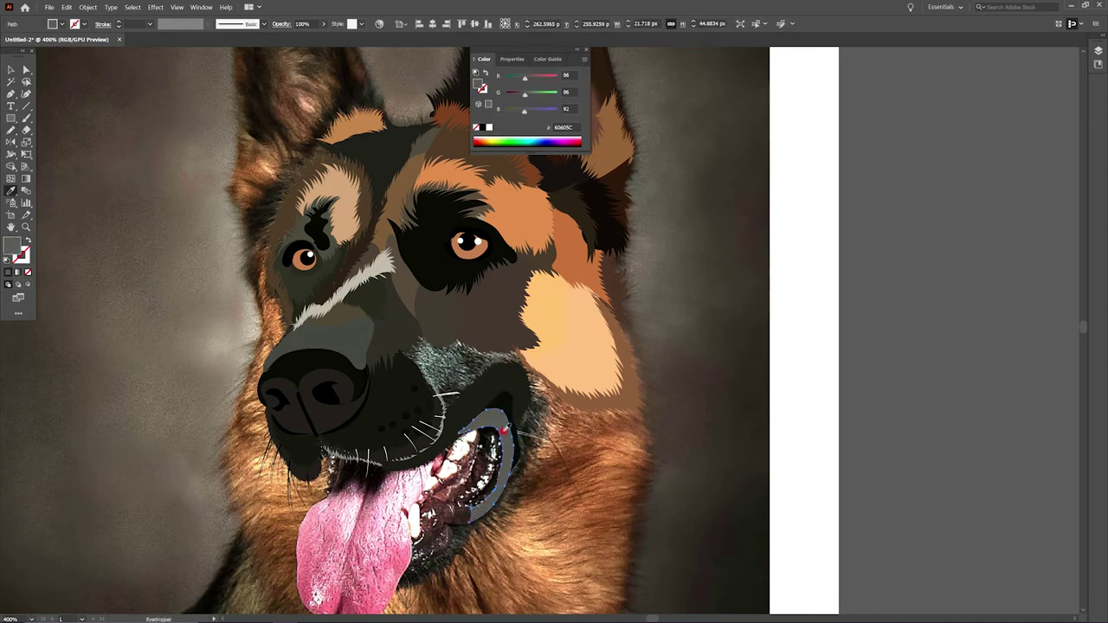
{"action": "left_click", "coordinate": [516, 330], "text": "ctrl"}
{"action": "mouse_move", "coordinate": [394, 480]}
{"action": "left_mouse_down"}
{"action": "mouse_move", "coordinate": [424, 415]}
{"action": "mouse_move", "coordinate": [358, 433]}
{"action": "left_mouse_up"}
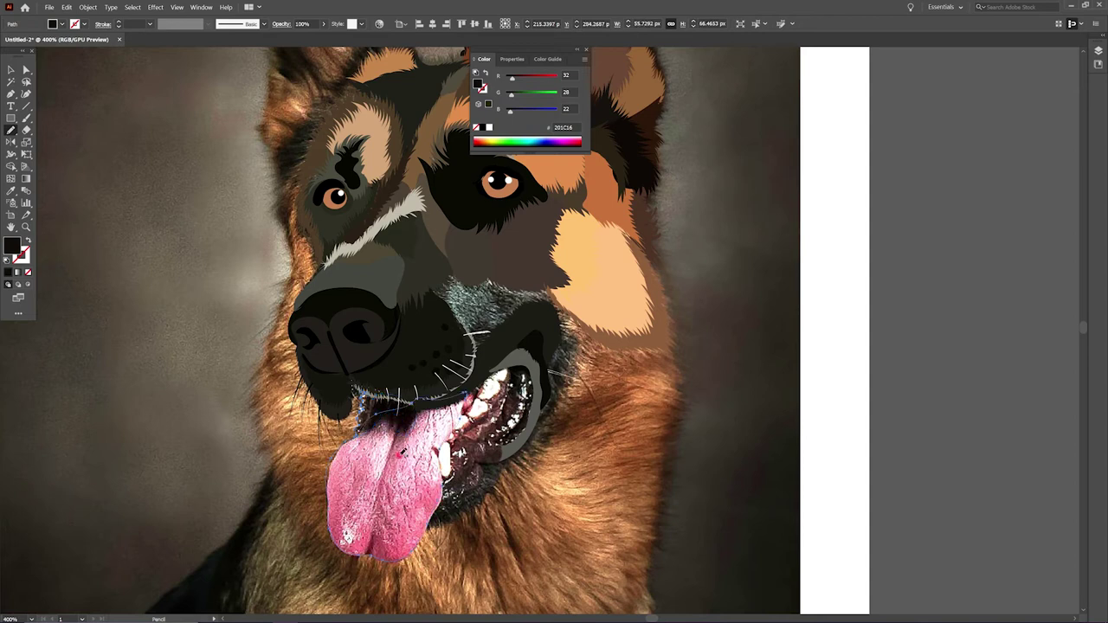
Sample the tongue pink, zoom in, and trace the tongue, crease and mouth-gap shapes
{"action": "key", "text": "i"}
{"action": "left_click", "coordinate": [370, 466]}
{"action": "key", "text": "n"}
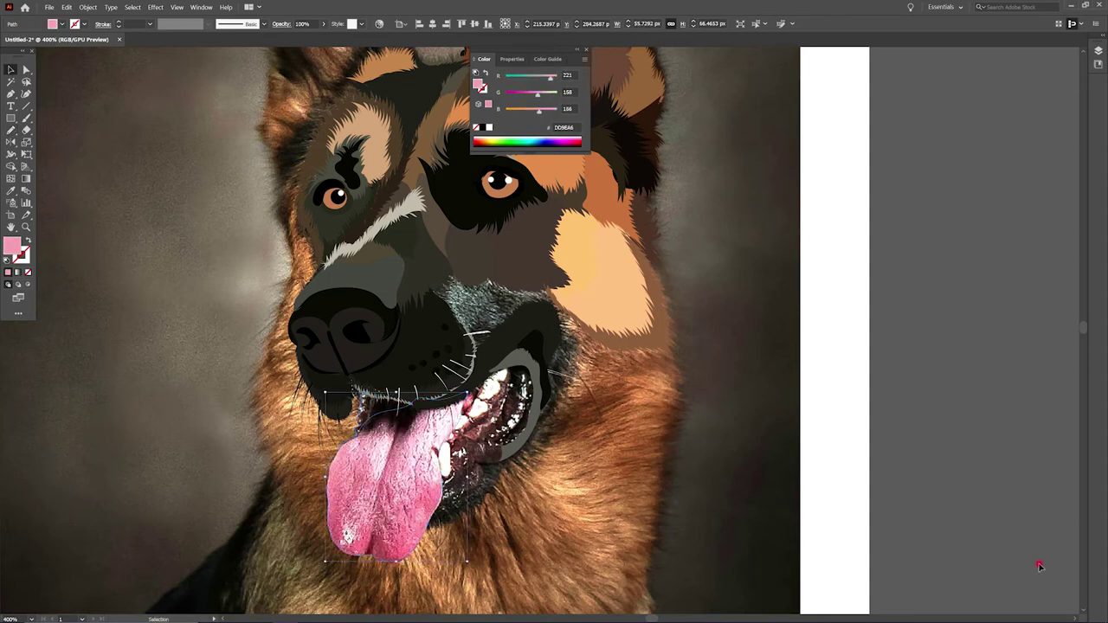
{"action": "key", "text": "ctrl+shift+a"}
{"action": "key", "text": "ctrl+equal"}
{"action": "left_click_drag", "start_coordinate": [322, 341], "coordinate": [303, 400]}
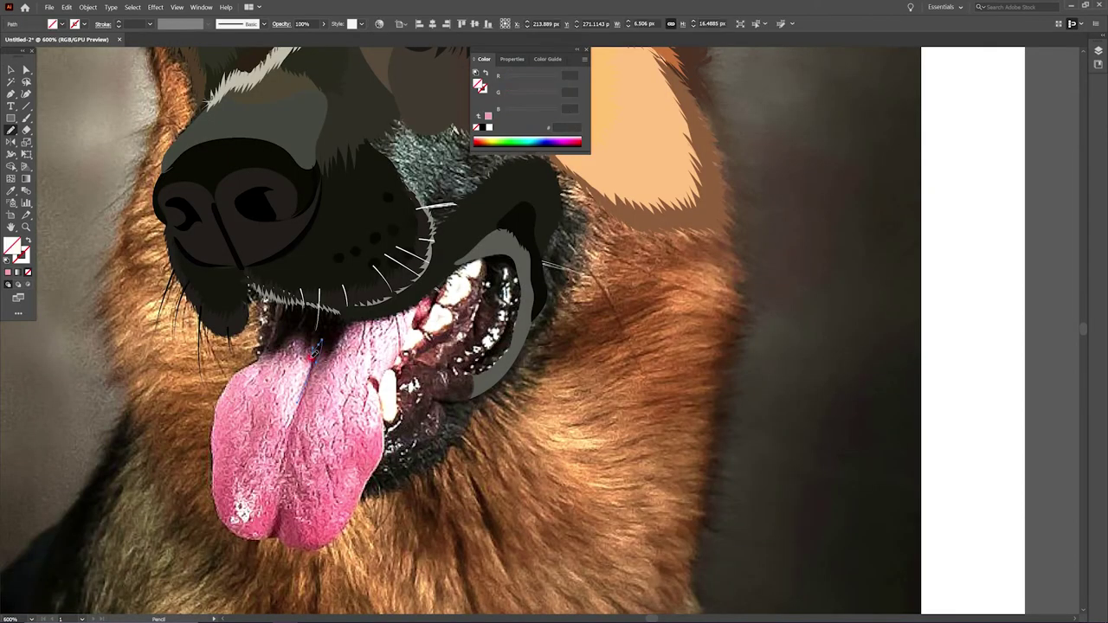
{"action": "left_click_drag", "start_coordinate": [282, 537], "coordinate": [275, 509]}
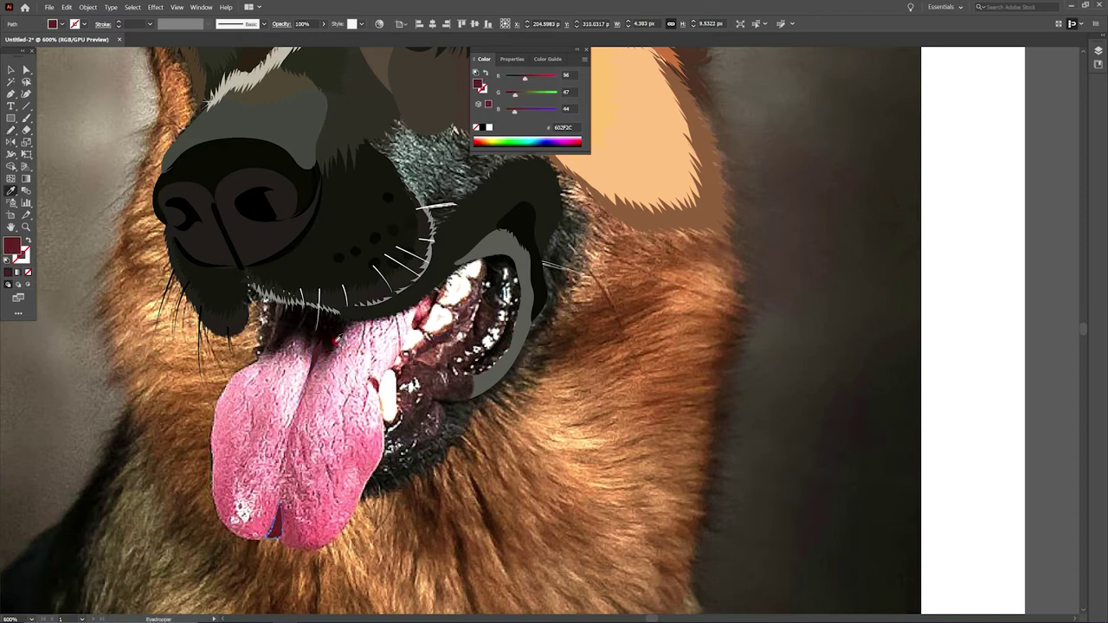
{"action": "left_click_drag", "start_coordinate": [343, 331], "coordinate": [342, 325]}
Colour the mouth gap dark, send it behind the tongue, and resample the tongue pink
{"action": "key", "text": "a"}
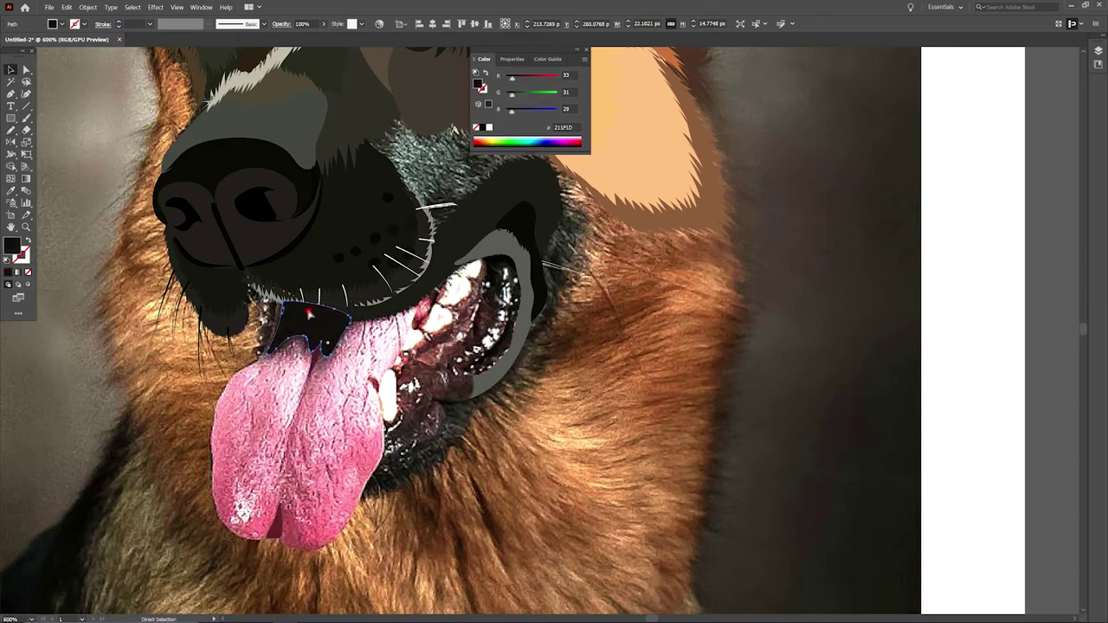
{"action": "key", "text": "v"}
{"action": "key", "text": "ctrl+shift+bracketleft"}
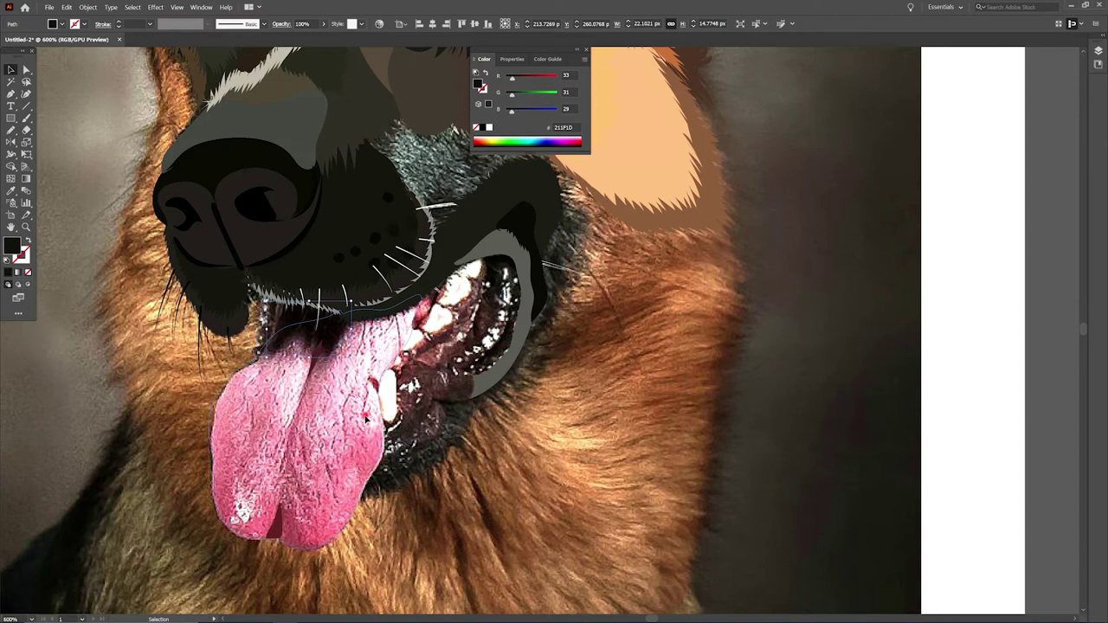
{"action": "key", "text": "i"}
{"action": "left_click", "coordinate": [367, 417]}
{"action": "key", "text": "ctrl+shift+a"}
{"action": "key", "text": "n"}
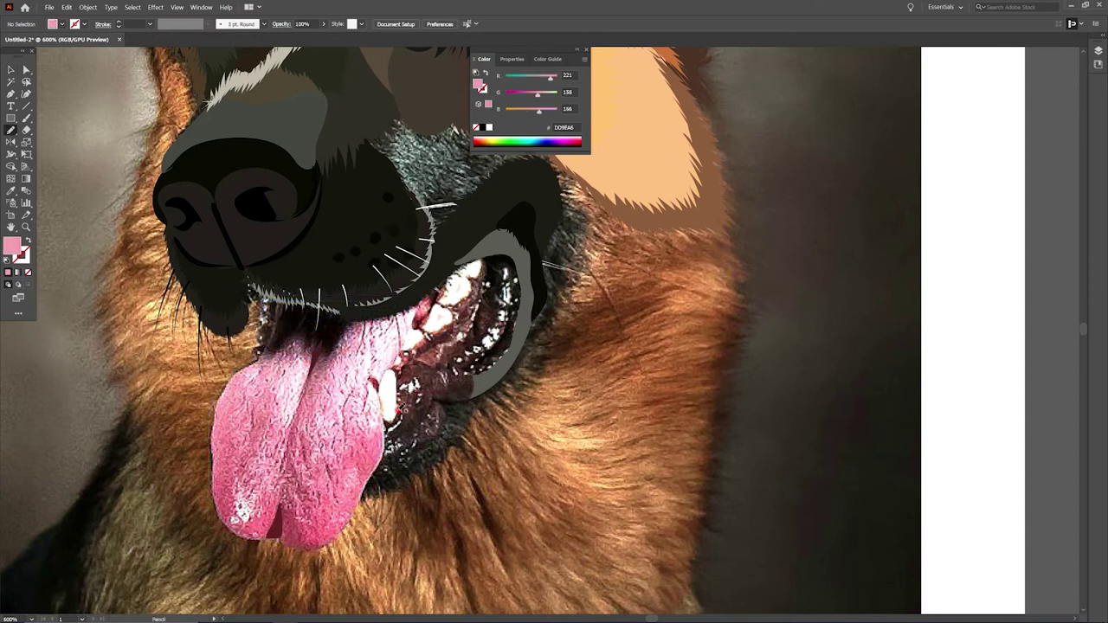
Set a white fill for the teeth and eye highlights, then zoom out to the whole face
{"action": "key", "text": "i"}
{"action": "left_click", "coordinate": [394, 413]}
{"action": "key", "text": "n"}
{"action": "left_click_drag", "start_coordinate": [391, 433], "coordinate": [371, 487]}
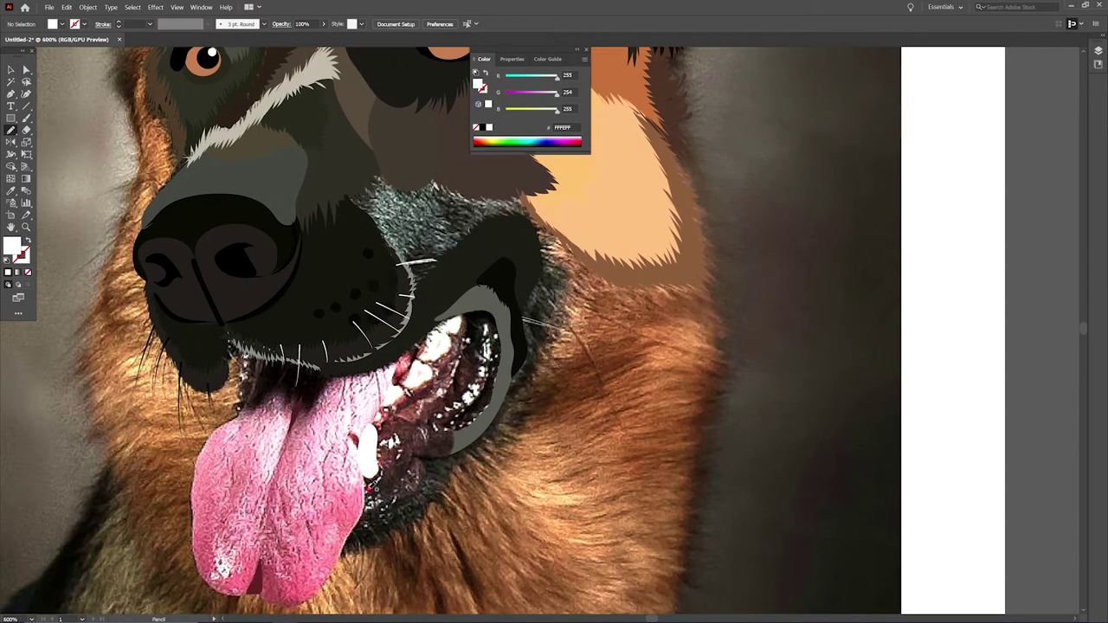
{"action": "mouse_move", "coordinate": [389, 402]}
{"action": "left_mouse_down"}
{"action": "mouse_move", "coordinate": [391, 441]}
{"action": "mouse_move", "coordinate": [453, 361]}
{"action": "left_mouse_up"}
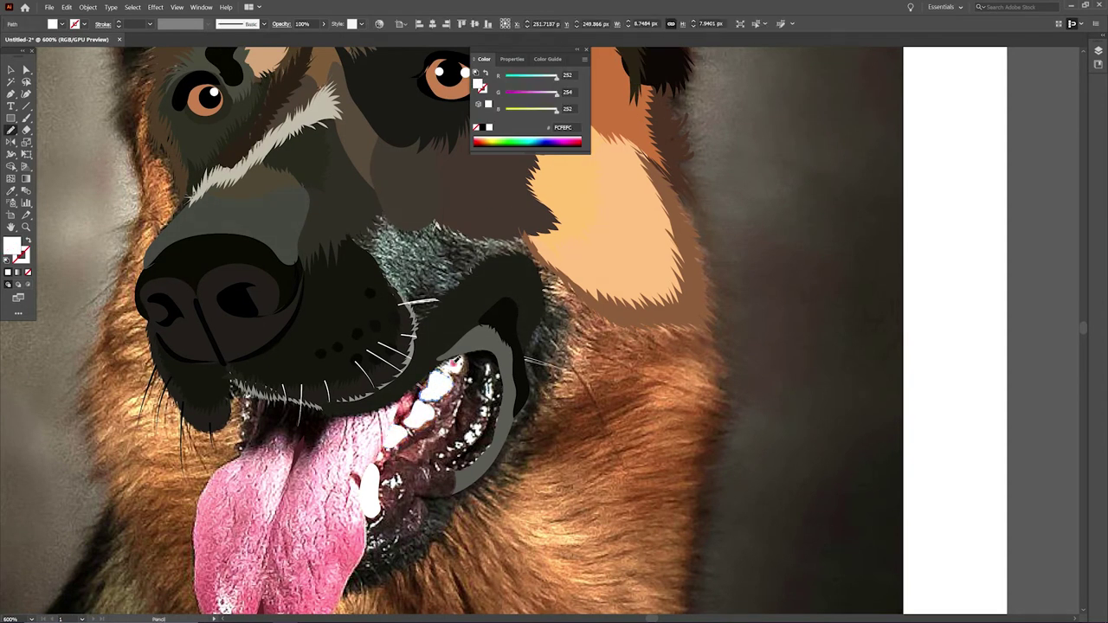
{"action": "key", "text": "ctrl+shift+a"}
Trace a grey shape over the muzzle side and a dark strip along the lip edge
{"action": "scroll", "coordinate": [476, 268], "scroll_direction": "down", "scroll_amount": 1}
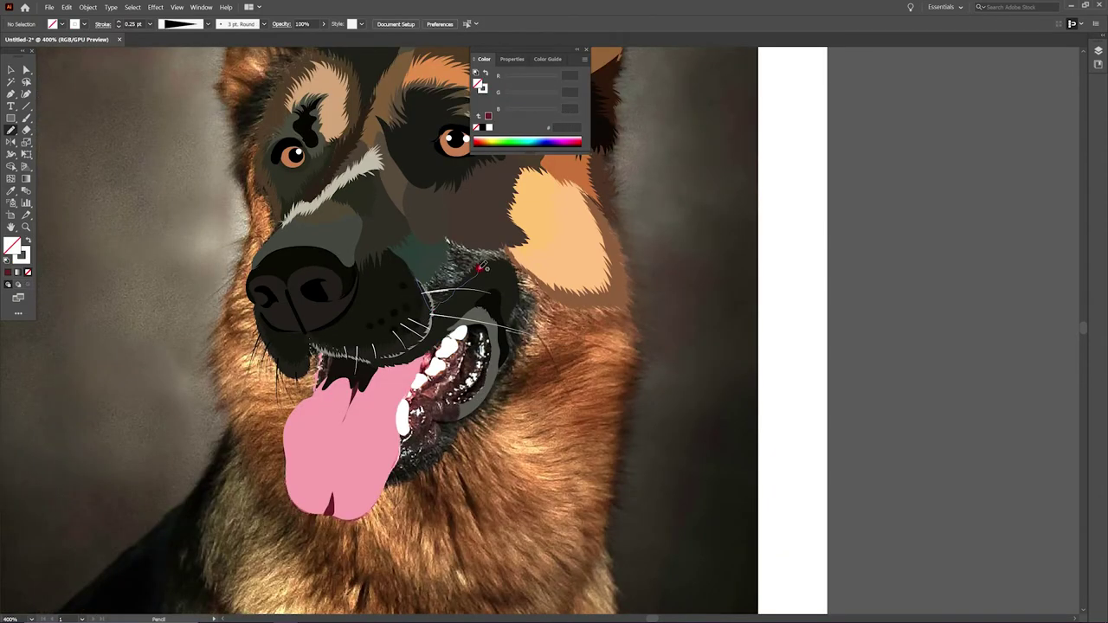
{"action": "left_click_drag", "start_coordinate": [440, 252], "coordinate": [441, 234]}
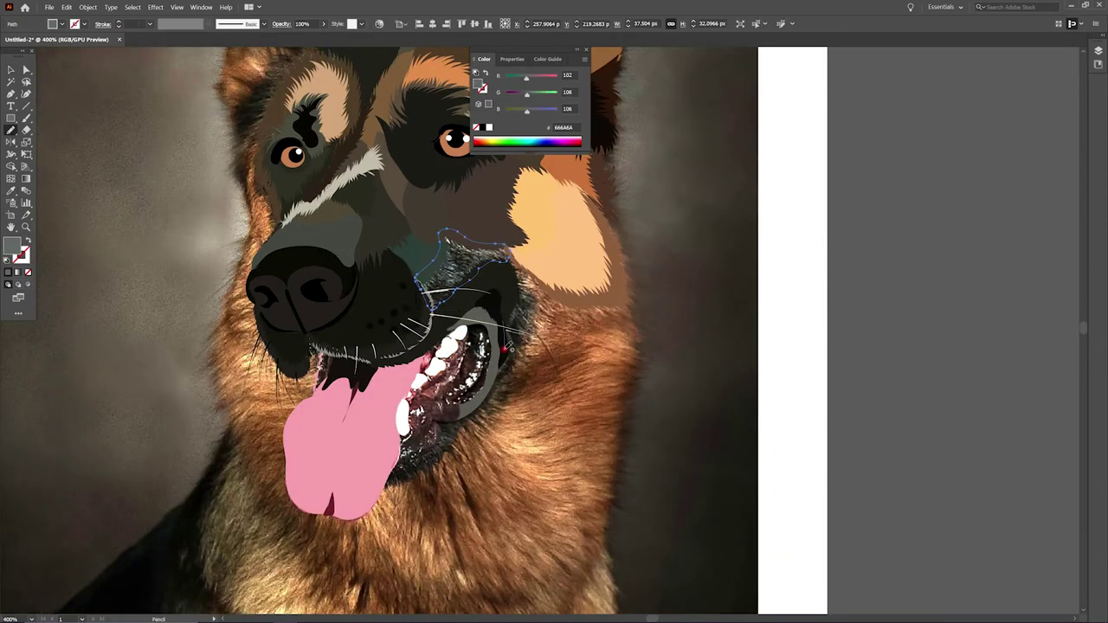
{"action": "key", "text": "ctrl+shift+a"}
{"action": "left_click_drag", "start_coordinate": [520, 288], "coordinate": [521, 291]}
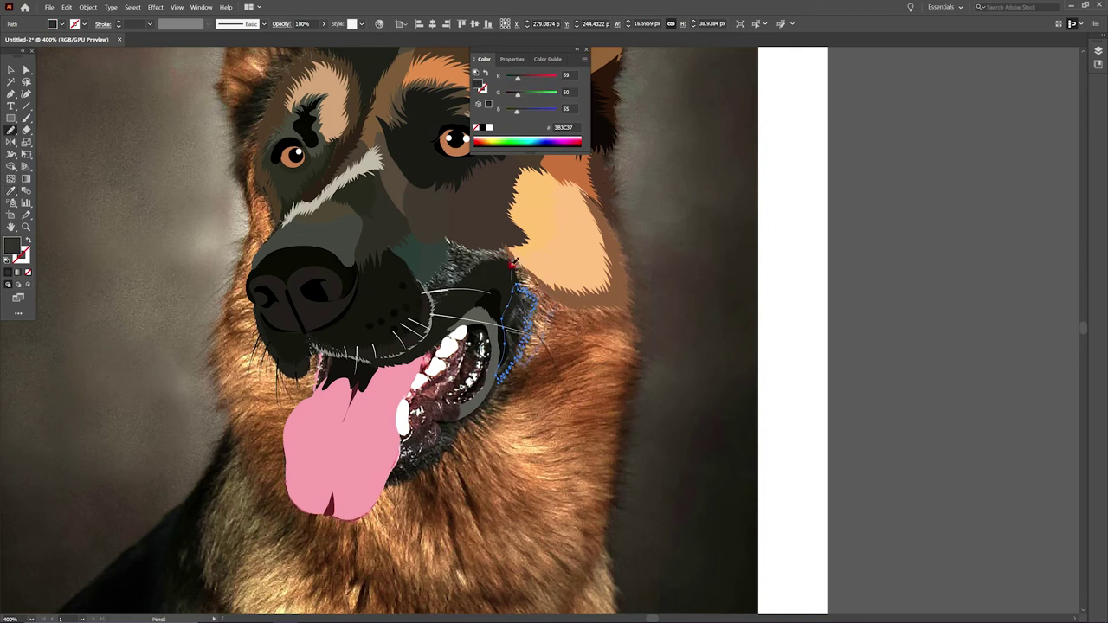
{"action": "key", "text": "v"}
{"action": "left_click", "coordinate": [567, 334]}
{"action": "key", "text": "n"}
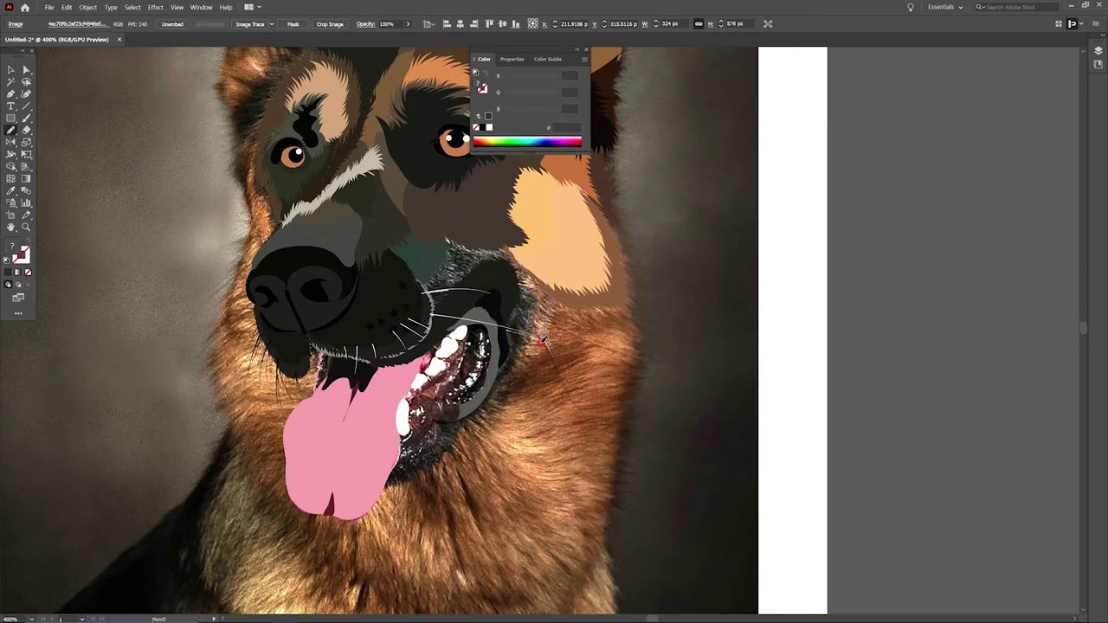
Trace a brown cheek shape and a darker brown cheek patch beside the lip
{"action": "left_click_drag", "start_coordinate": [518, 264], "coordinate": [515, 360]}
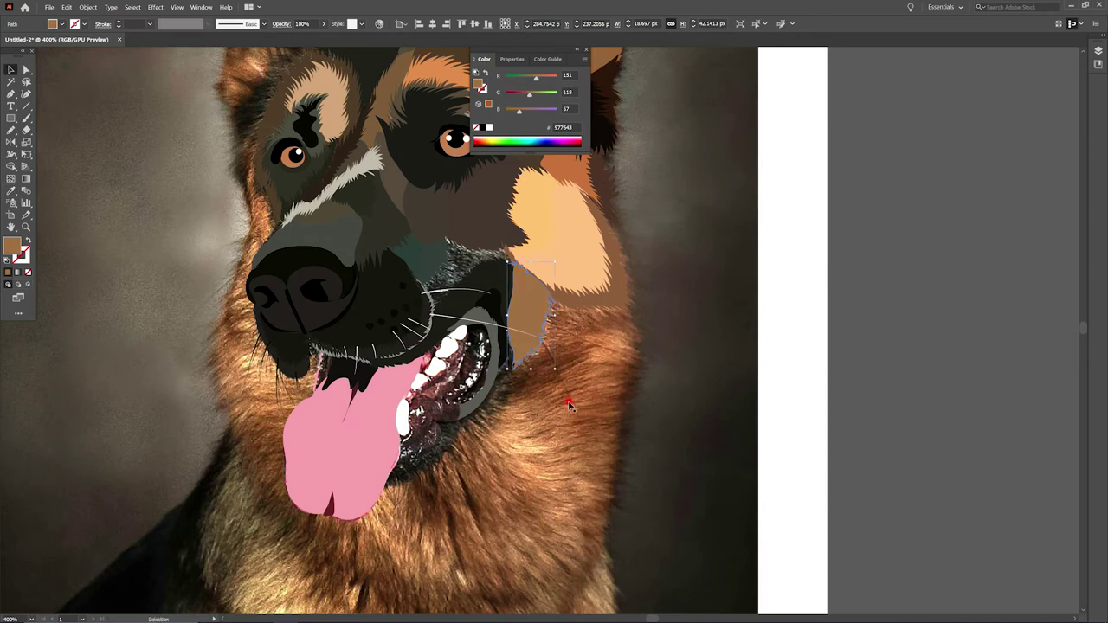
{"action": "key", "text": "v"}
{"action": "left_click", "coordinate": [567, 349]}
{"action": "key", "text": "n"}
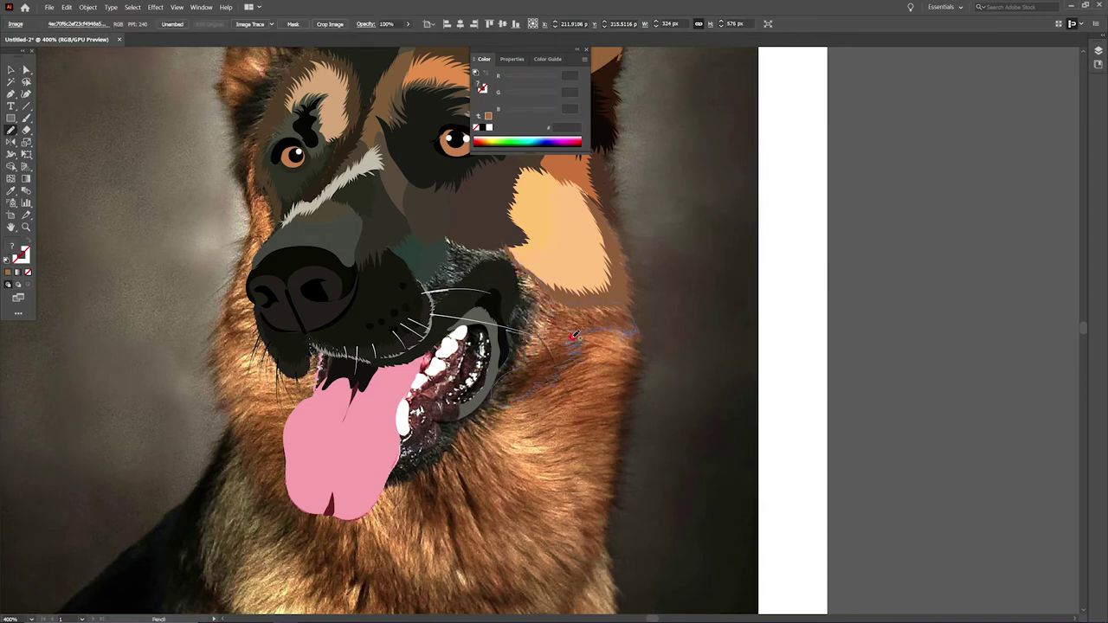
{"action": "left_click_drag", "start_coordinate": [573, 336], "coordinate": [502, 398]}
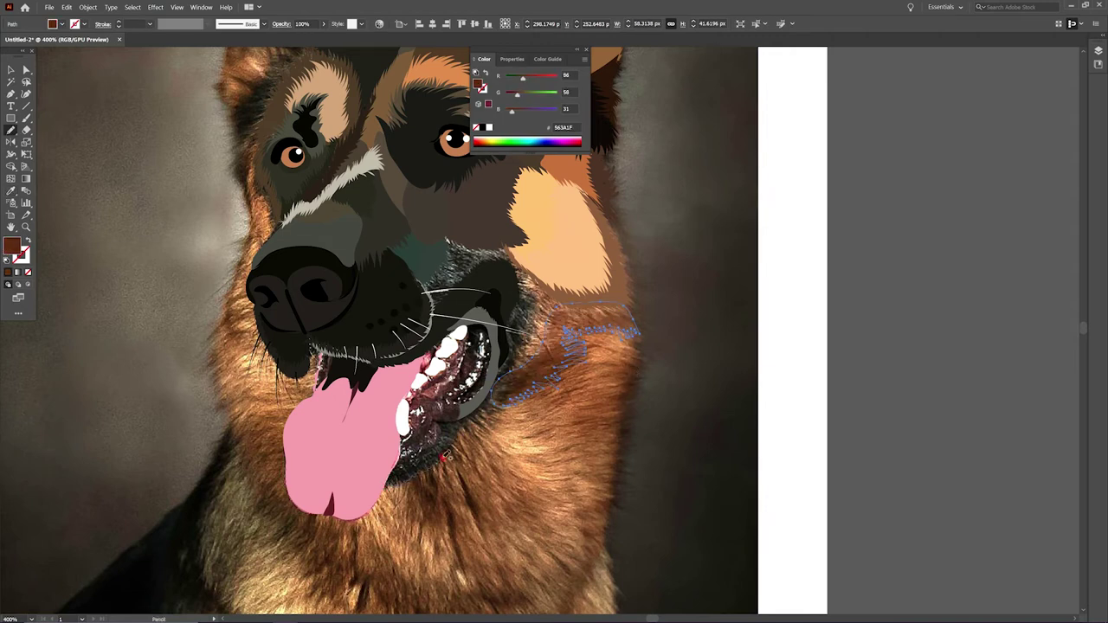
{"action": "left_click", "coordinate": [391, 488], "text": "ctrl"}
{"action": "key", "text": "v"}
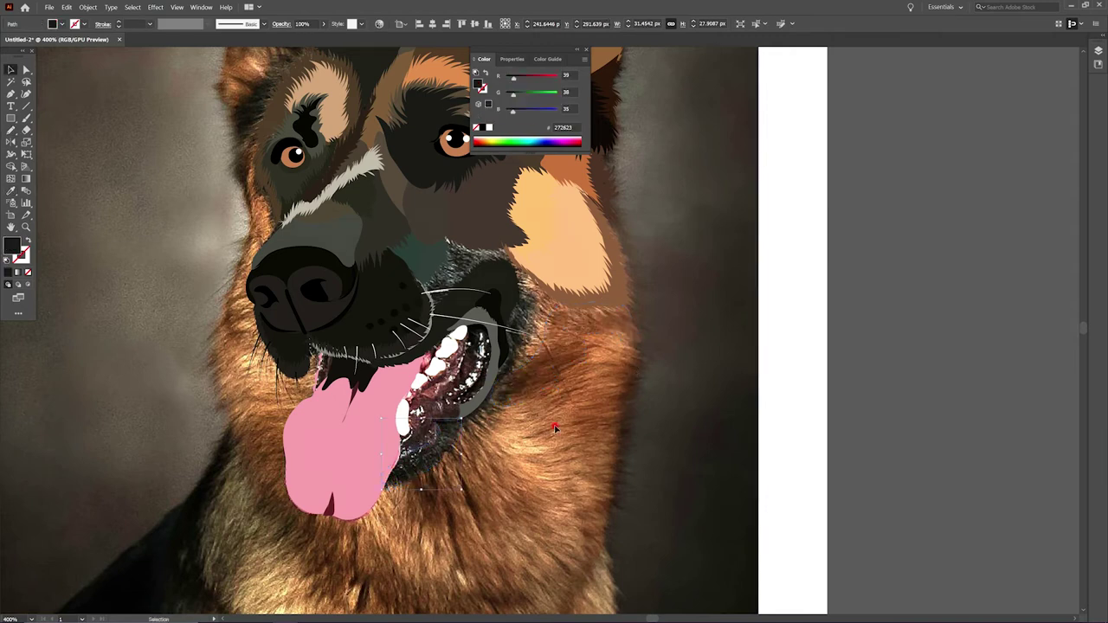
{"action": "left_click", "coordinate": [737, 384]}
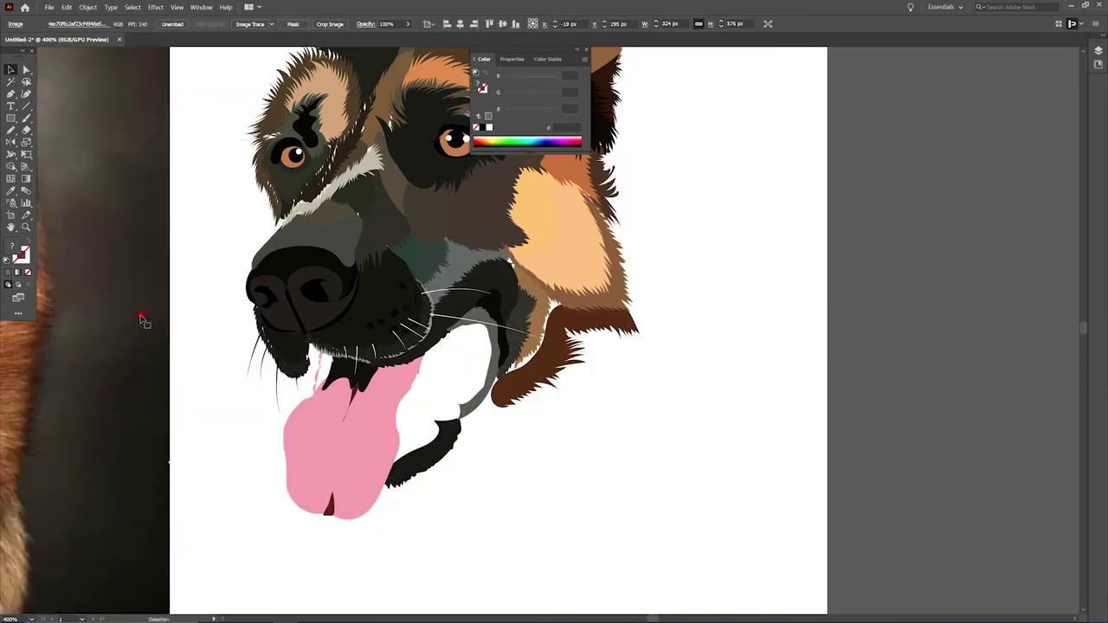
{"action": "key", "text": "ctrl+shift+a"}
{"action": "scroll", "coordinate": [814, 342], "scroll_direction": "down", "scroll_amount": 1}
{"action": "key", "text": "n"}
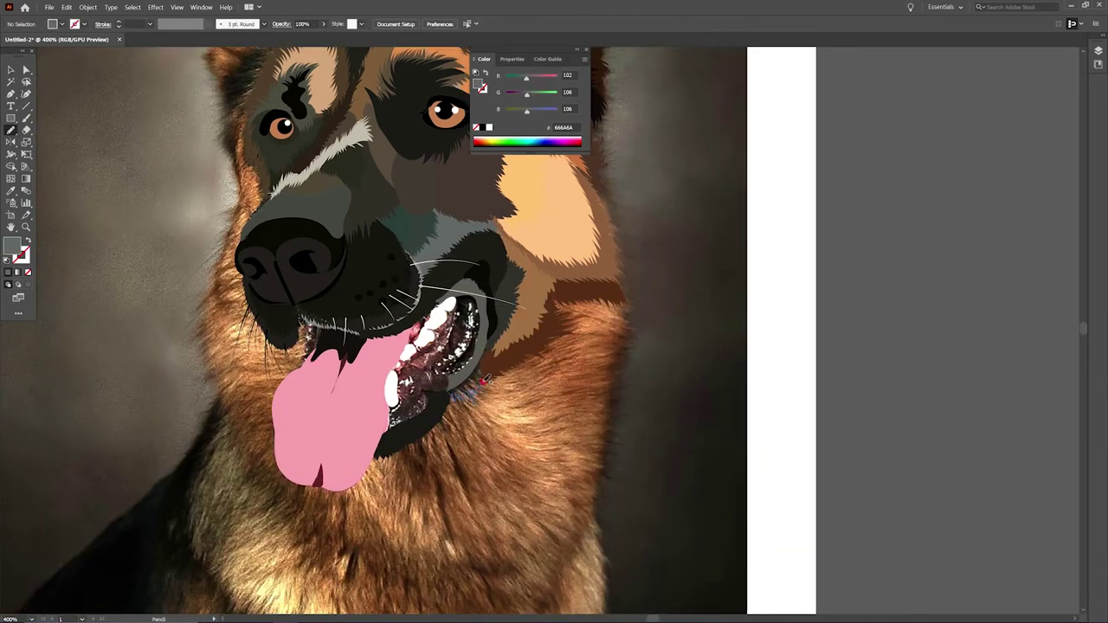
Trace the lower-jaw shapes around the mouth and fill them brown sampled from the cheek
{"action": "left_click_drag", "start_coordinate": [485, 378], "coordinate": [491, 350]}
{"action": "key", "text": "v"}
{"action": "left_click", "coordinate": [460, 439]}
{"action": "key", "text": "n"}
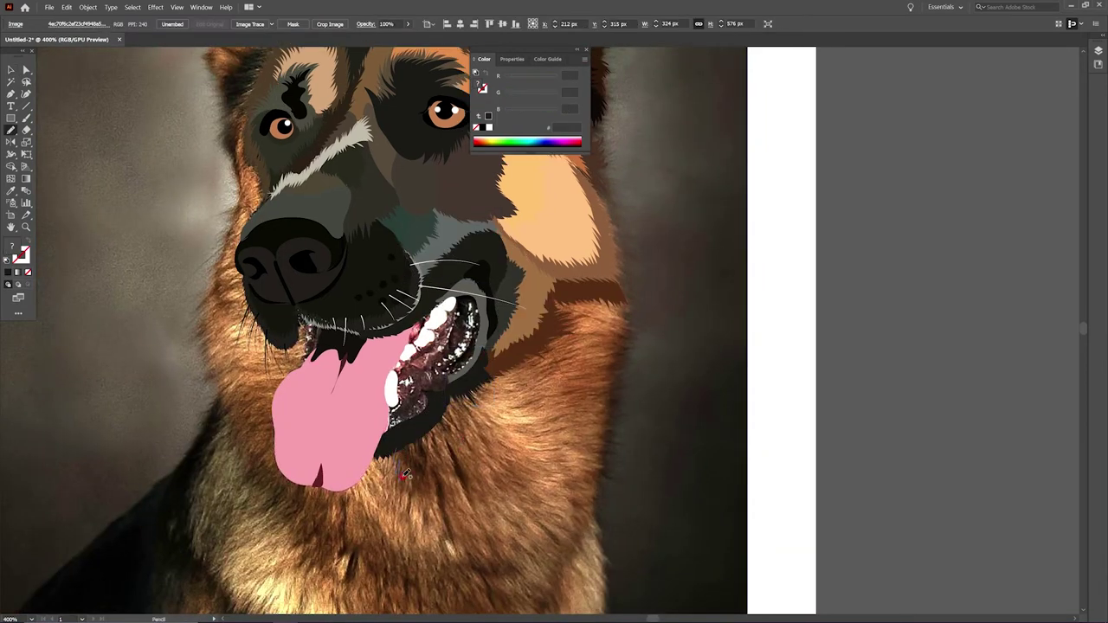
{"action": "left_click_drag", "start_coordinate": [400, 467], "coordinate": [448, 492]}
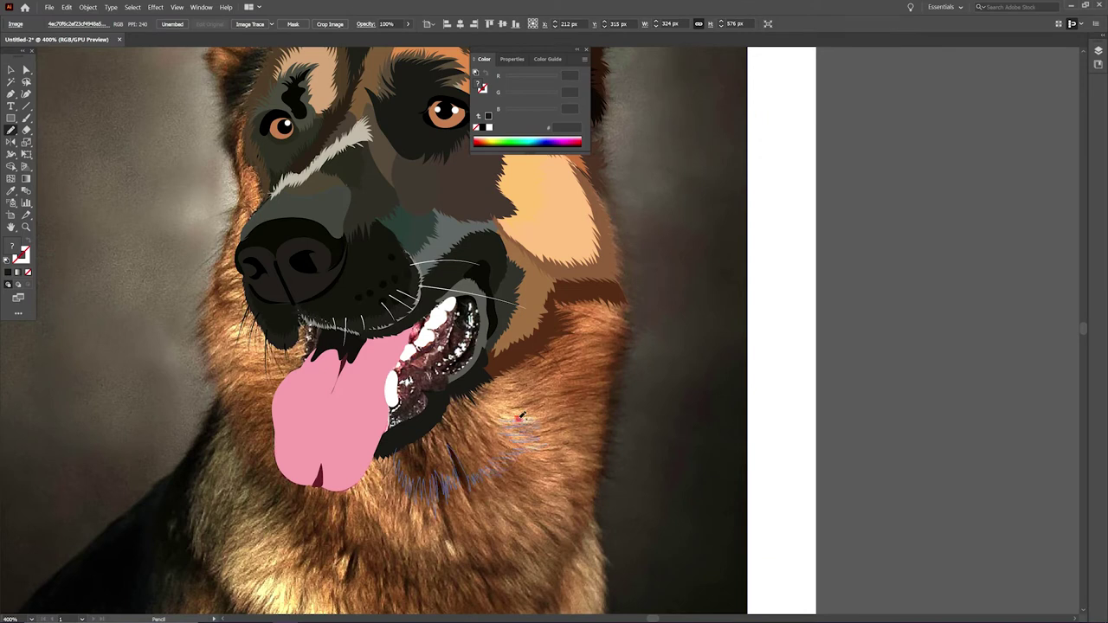
{"action": "left_click_drag", "start_coordinate": [437, 418], "coordinate": [437, 418]}
{"action": "key", "text": "i"}
{"action": "left_click", "coordinate": [532, 363]}
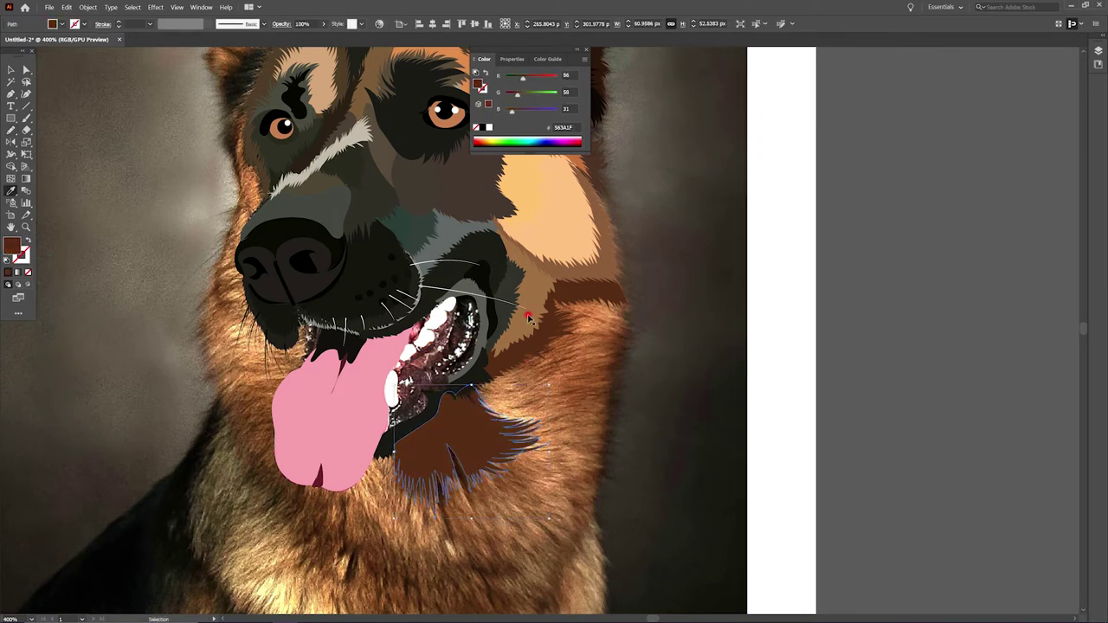
{"action": "key", "text": "v"}
{"action": "left_click", "coordinate": [704, 432]}
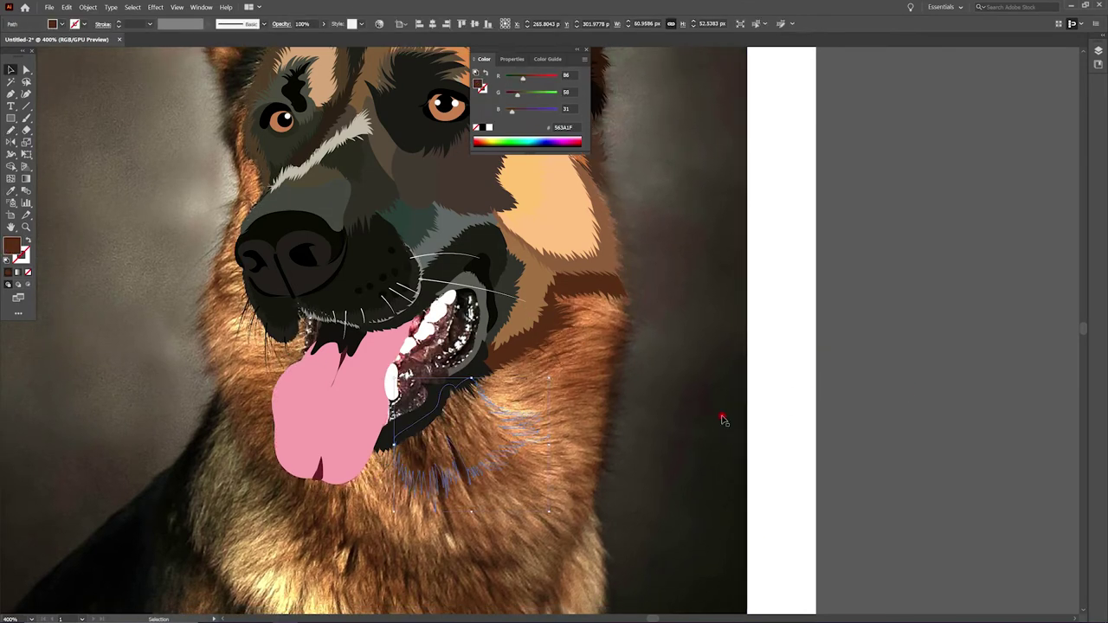
{"action": "scroll", "coordinate": [722, 420], "scroll_direction": "up", "scroll_amount": 3}
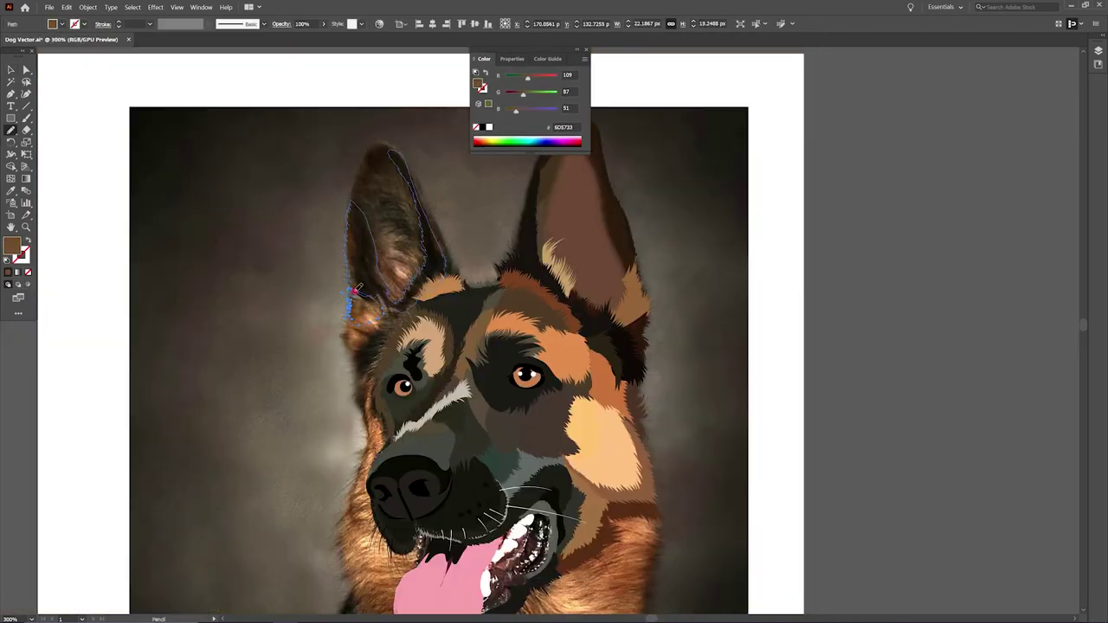
{"action": "left_click", "coordinate": [378, 204]}
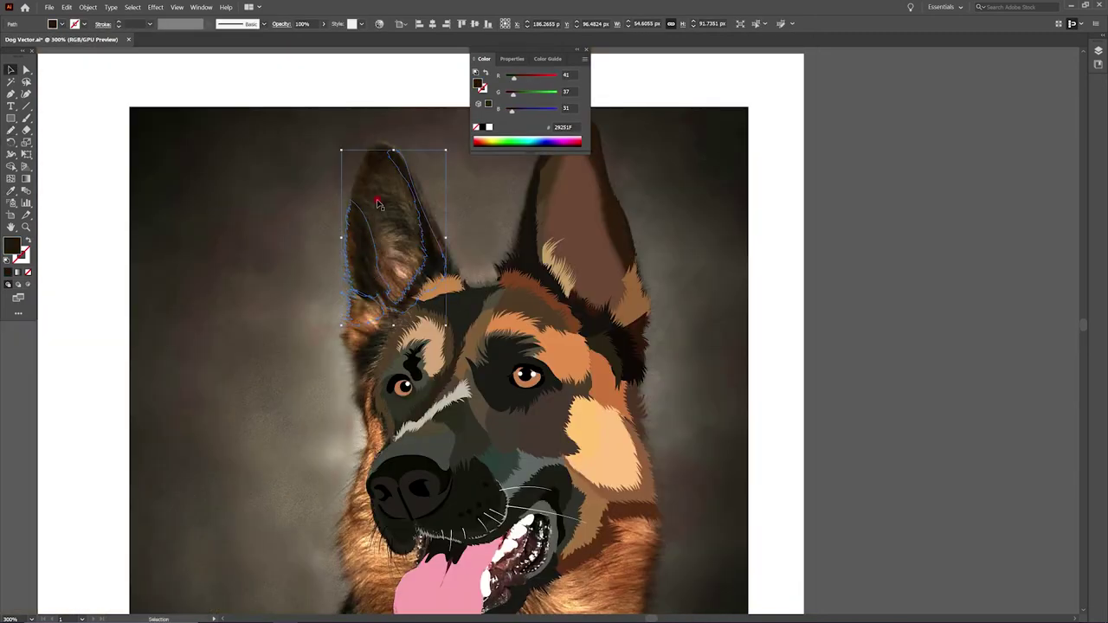
Trace a brown shape around the left ear with its dark inner edge and base
{"action": "key", "text": "ctrl+shift+a"}
{"action": "key", "text": "n"}
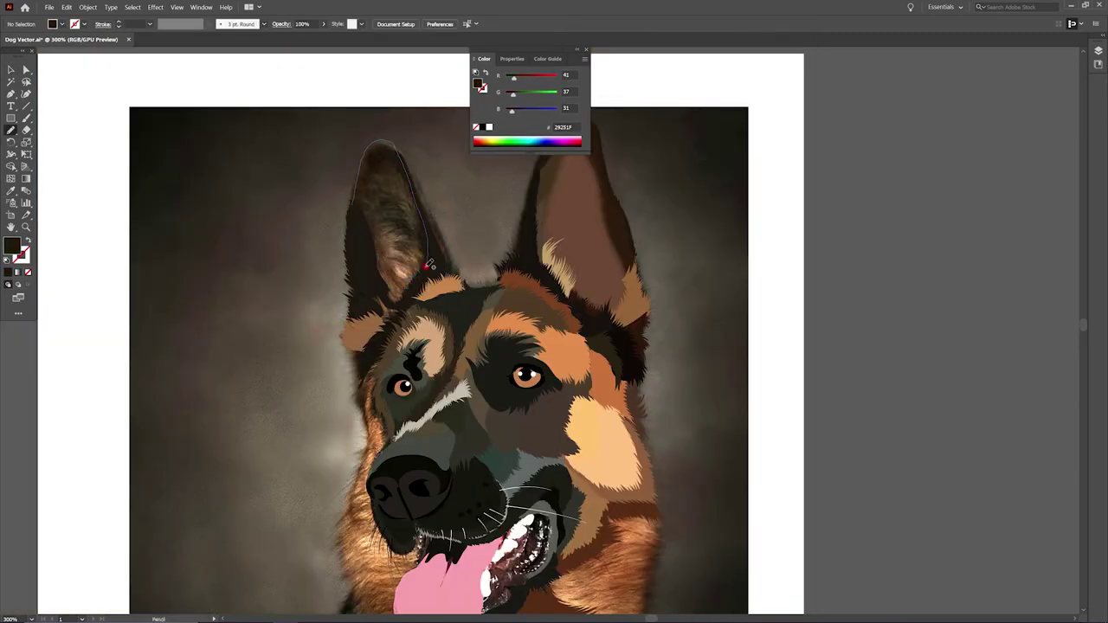
{"action": "left_click_drag", "start_coordinate": [355, 202], "coordinate": [355, 204]}
{"action": "key", "text": "i"}
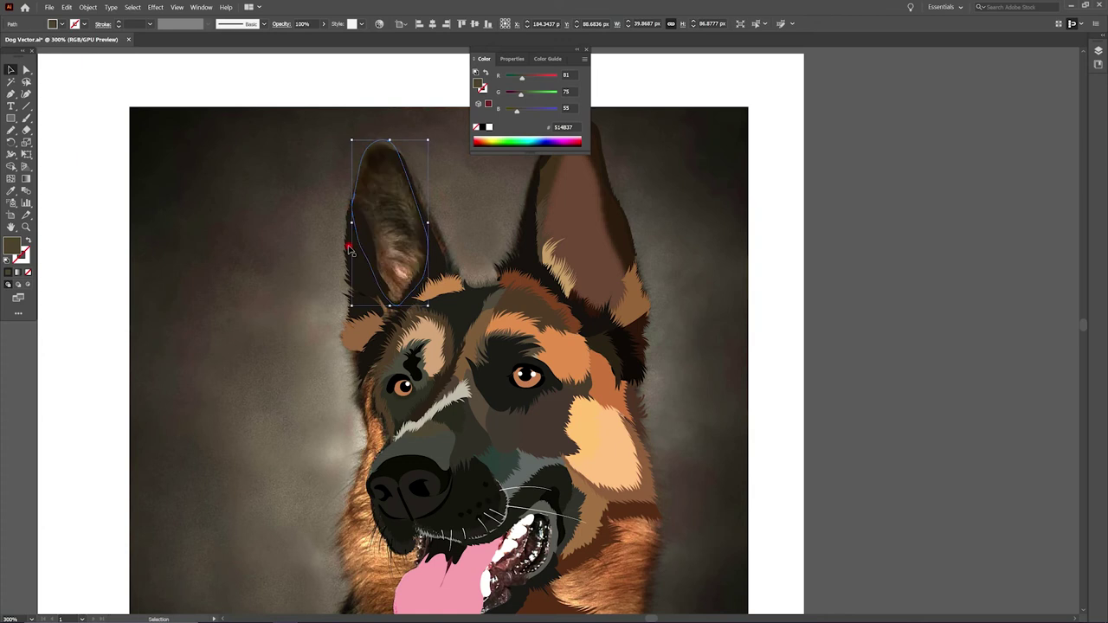
{"action": "left_click", "coordinate": [417, 168]}
{"action": "left_click_drag", "start_coordinate": [447, 279], "coordinate": [463, 284]}
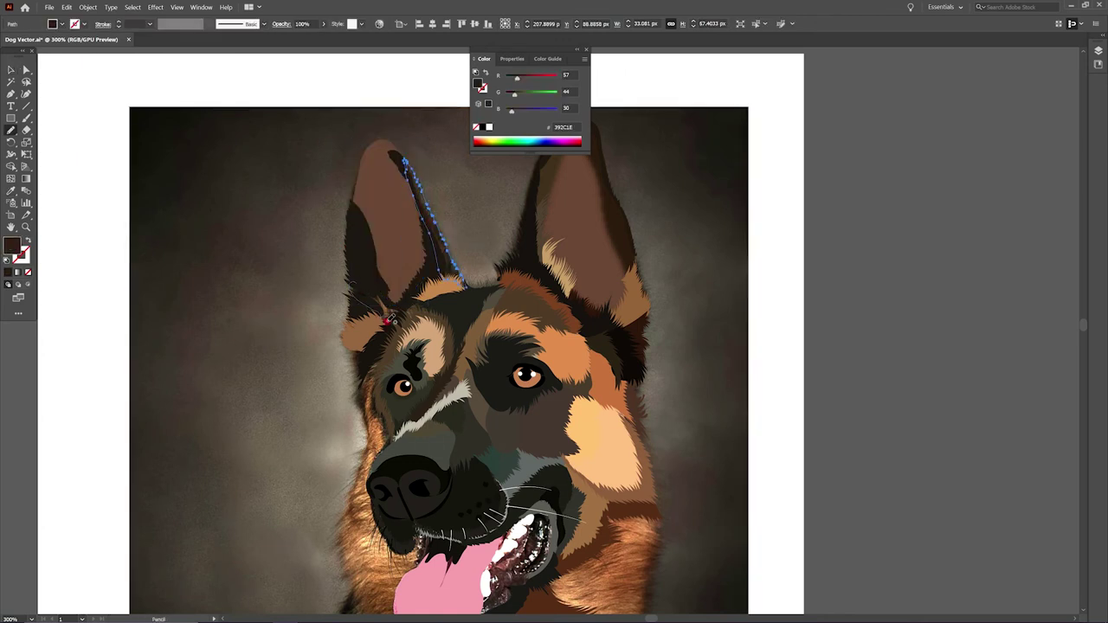
{"action": "left_click_drag", "start_coordinate": [389, 319], "coordinate": [381, 318]}
{"action": "key", "text": "v"}
{"action": "scroll", "coordinate": [361, 424], "scroll_direction": "up", "scroll_amount": 2}
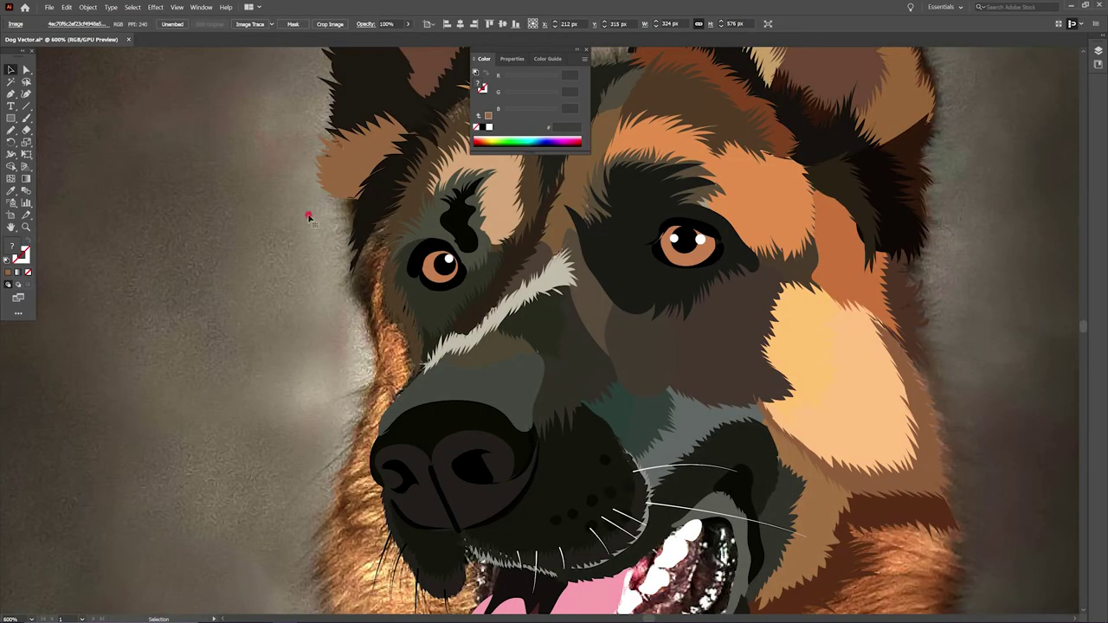
Draw fur strips along the left cheek and beside the eye, filled brown and orange
{"action": "key", "text": "n"}
{"action": "left_click_drag", "start_coordinate": [361, 227], "coordinate": [371, 329]}
{"action": "key", "text": "v"}
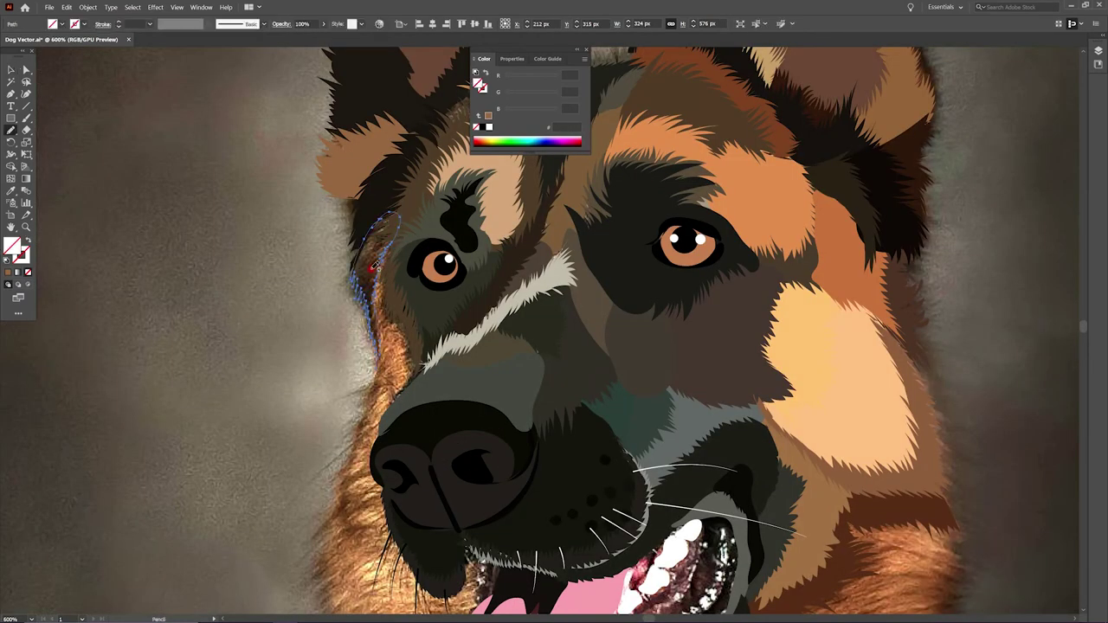
{"action": "key", "text": "n"}
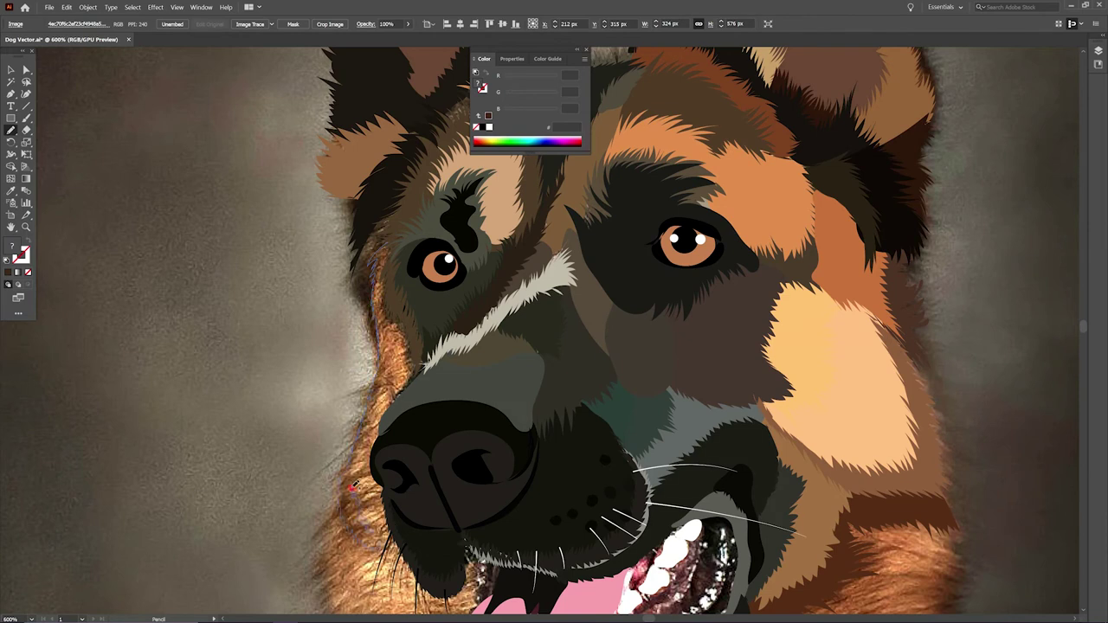
{"action": "left_click_drag", "start_coordinate": [354, 486], "coordinate": [362, 452]}
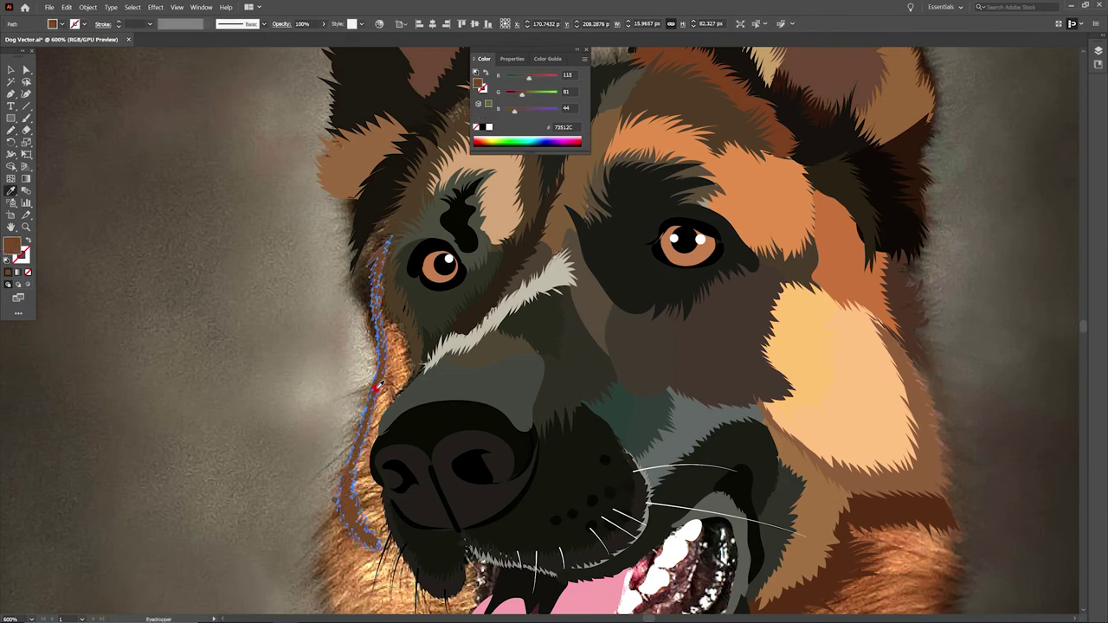
{"action": "key", "text": "v"}
{"action": "left_click", "coordinate": [374, 277]}
{"action": "key", "text": "n"}
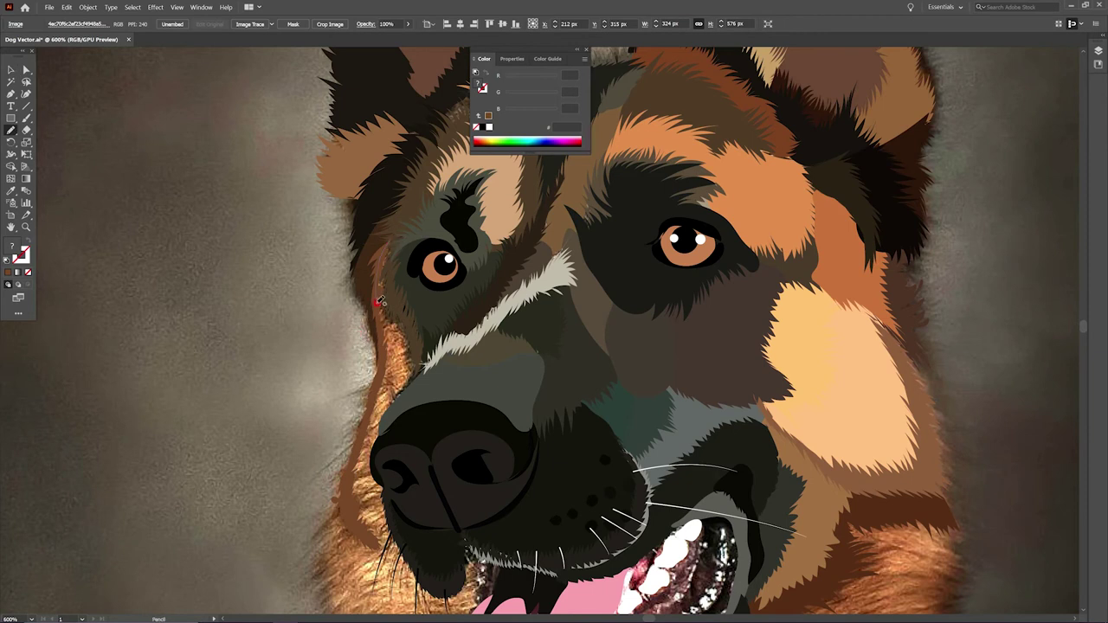
{"action": "key", "text": "i"}
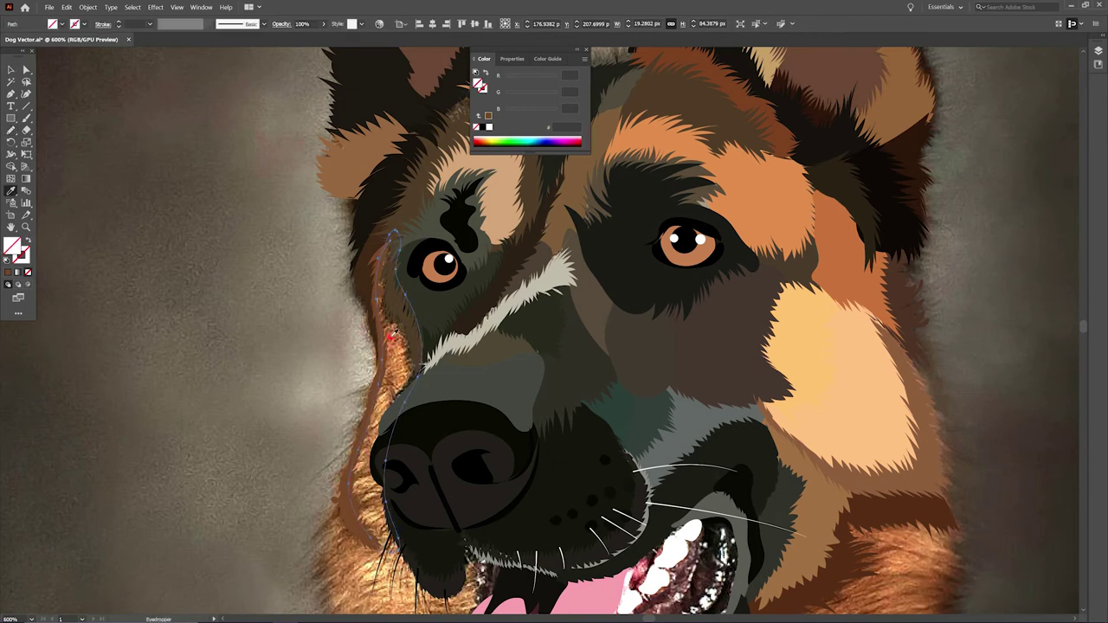
{"action": "left_click", "coordinate": [374, 368]}
{"action": "key", "text": "v"}
{"action": "scroll", "coordinate": [374, 367], "scroll_direction": "down", "scroll_amount": 5}
Draw a cream fur patch under the chin with a colour sampled from the photo
{"action": "key", "text": "n"}
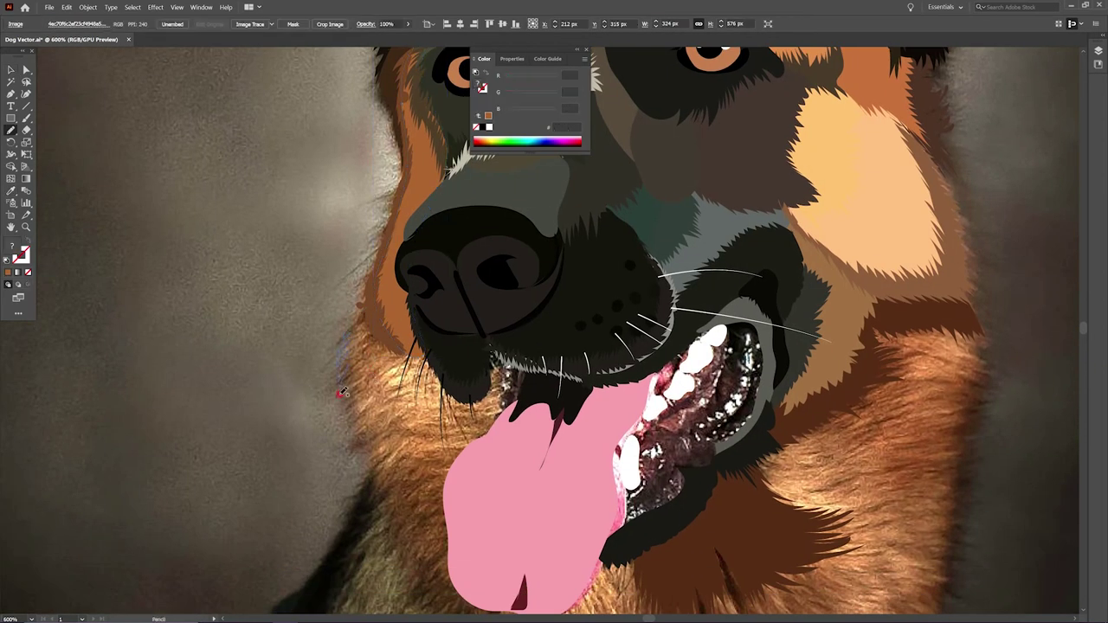
{"action": "left_click_drag", "start_coordinate": [413, 303], "coordinate": [518, 350]}
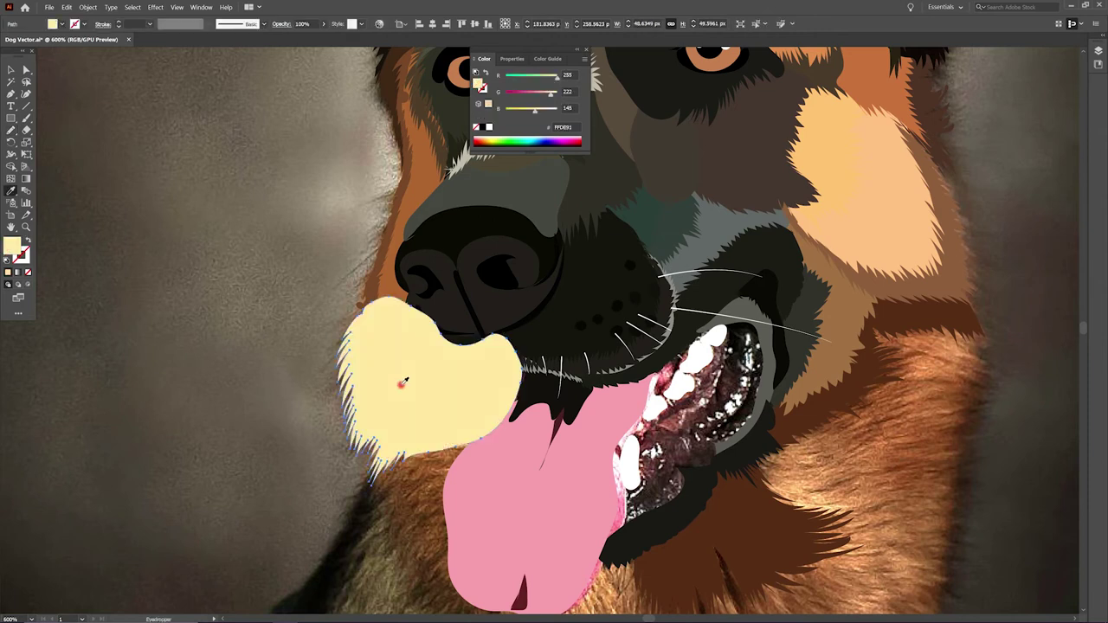
{"action": "key", "text": "i"}
{"action": "scroll", "coordinate": [374, 363], "scroll_direction": "down", "scroll_amount": 3}
{"action": "key", "text": "n"}
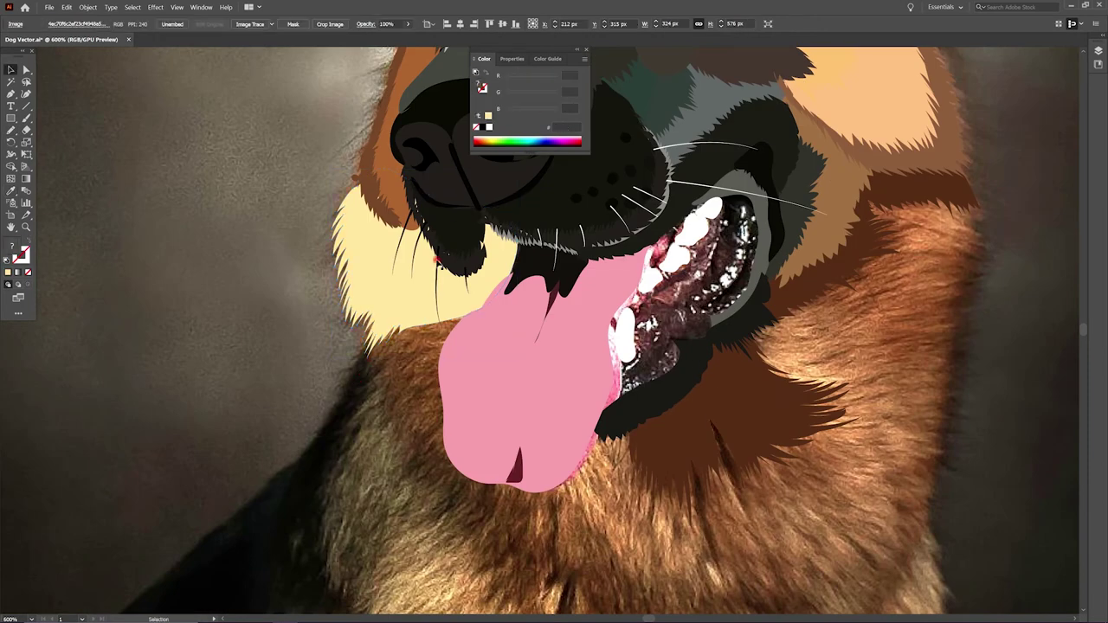
{"action": "left_click", "coordinate": [381, 346], "text": "ctrl"}
{"action": "scroll", "coordinate": [407, 320], "scroll_direction": "down", "scroll_amount": 2}
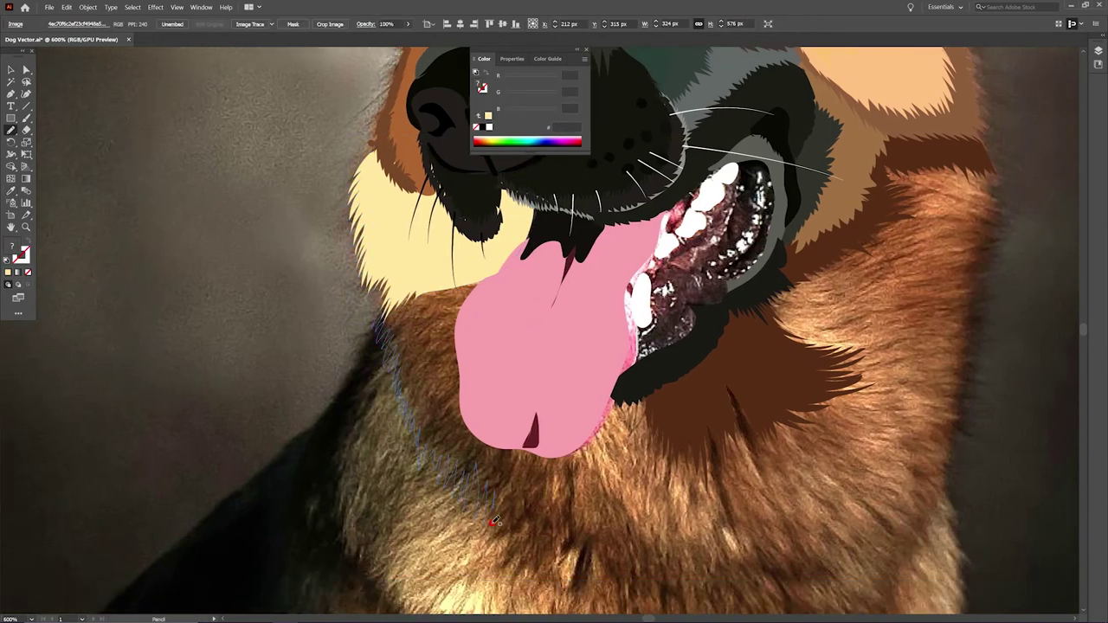
Draw the jagged dark-brown fur band beneath the tongue, undoing a misplaced stroke
{"action": "left_click_drag", "start_coordinate": [679, 587], "coordinate": [503, 375]}
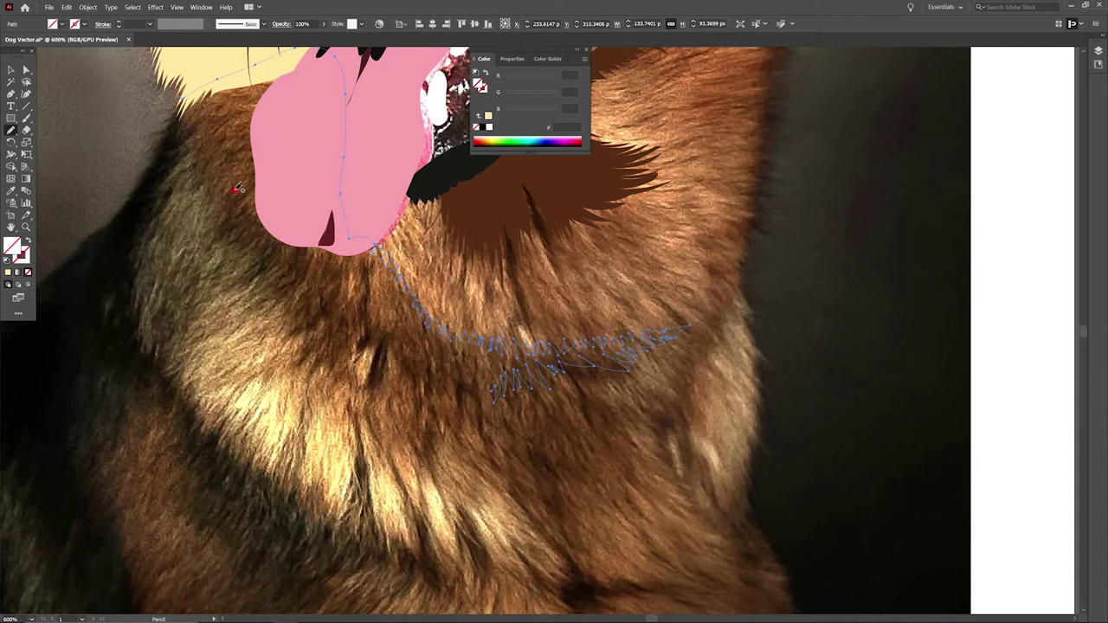
{"action": "left_click_drag", "start_coordinate": [209, 79], "coordinate": [372, 246]}
{"action": "key", "text": "ctrl+z"}
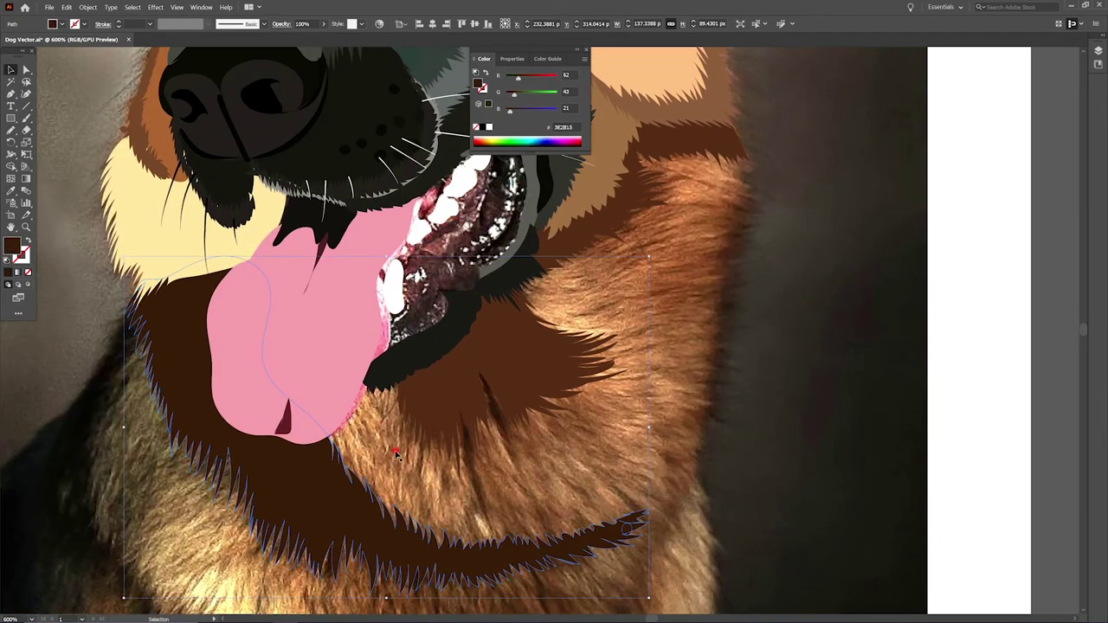
{"action": "left_click", "coordinate": [395, 455]}
{"action": "key", "text": "n"}
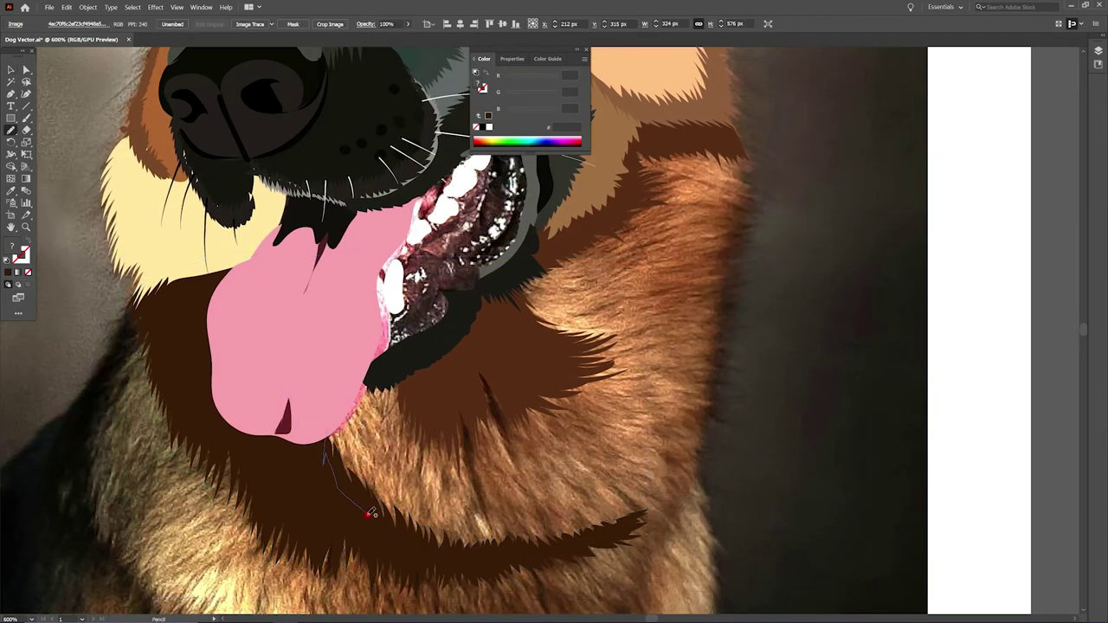
Fill the neck shape light brown from the photo and send it behind the fur strands
{"action": "key", "text": "i"}
{"action": "left_click", "coordinate": [383, 463]}
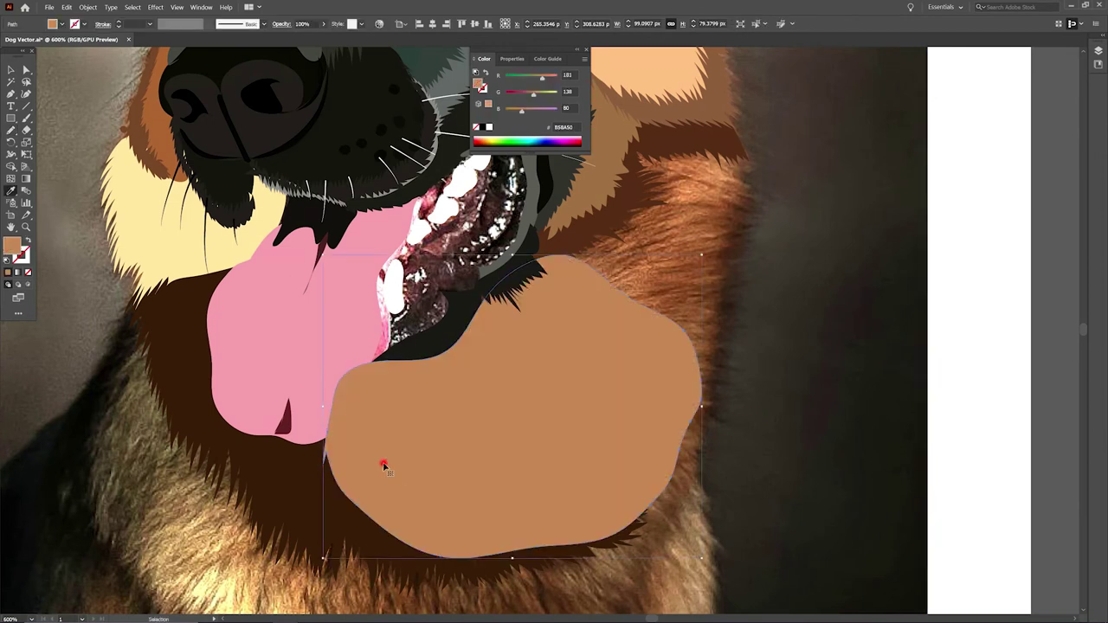
{"action": "key", "text": "ctrl+["}
{"action": "scroll", "coordinate": [546, 389], "scroll_direction": "up", "scroll_amount": 3}
{"action": "key", "text": "n"}
{"action": "left_click", "coordinate": [537, 388], "text": "ctrl"}
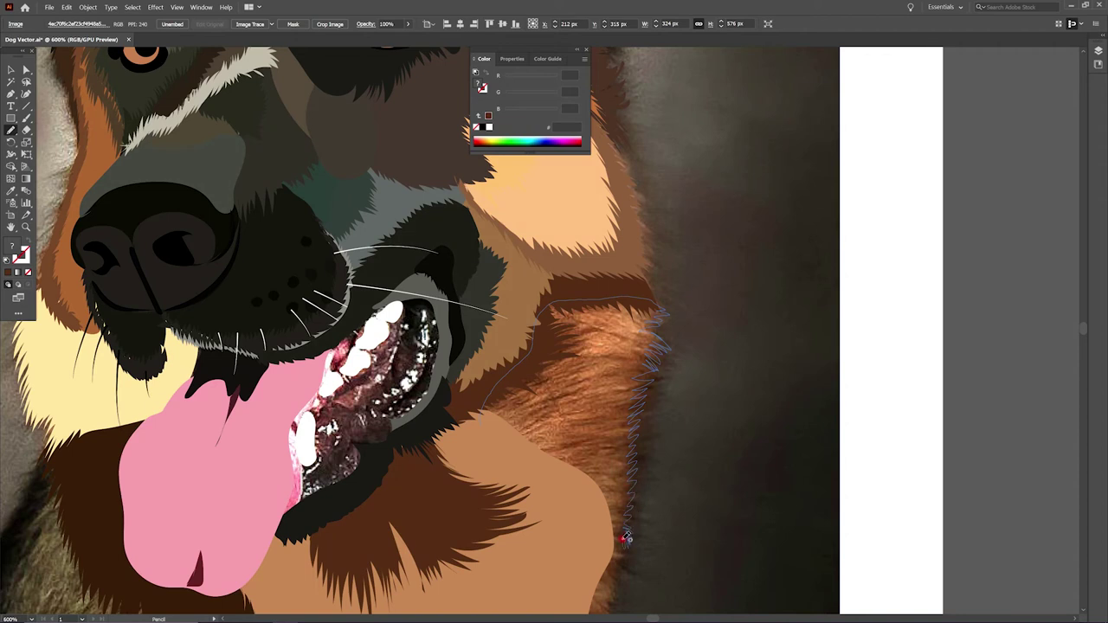
Draw a rust-brown fur shape along the neck's right side and start a left neck stroke
{"action": "left_click_drag", "start_coordinate": [627, 538], "coordinate": [481, 407]}
{"action": "key", "text": "v"}
{"action": "left_click_drag", "start_coordinate": [407, 582], "coordinate": [476, 396]}
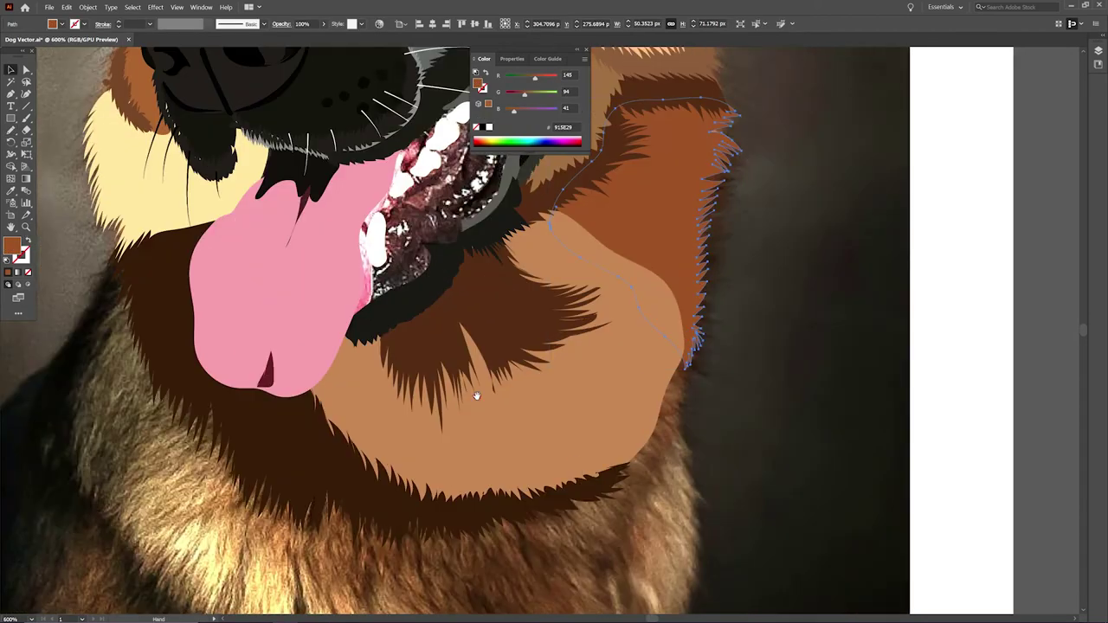
{"action": "key", "text": "ctrl+minus"}
{"action": "key", "text": "ctrl+minus"}
{"action": "key", "text": "ctrl+minus"}
{"action": "key", "text": "n"}
{"action": "left_click_drag", "start_coordinate": [379, 365], "coordinate": [370, 424]}
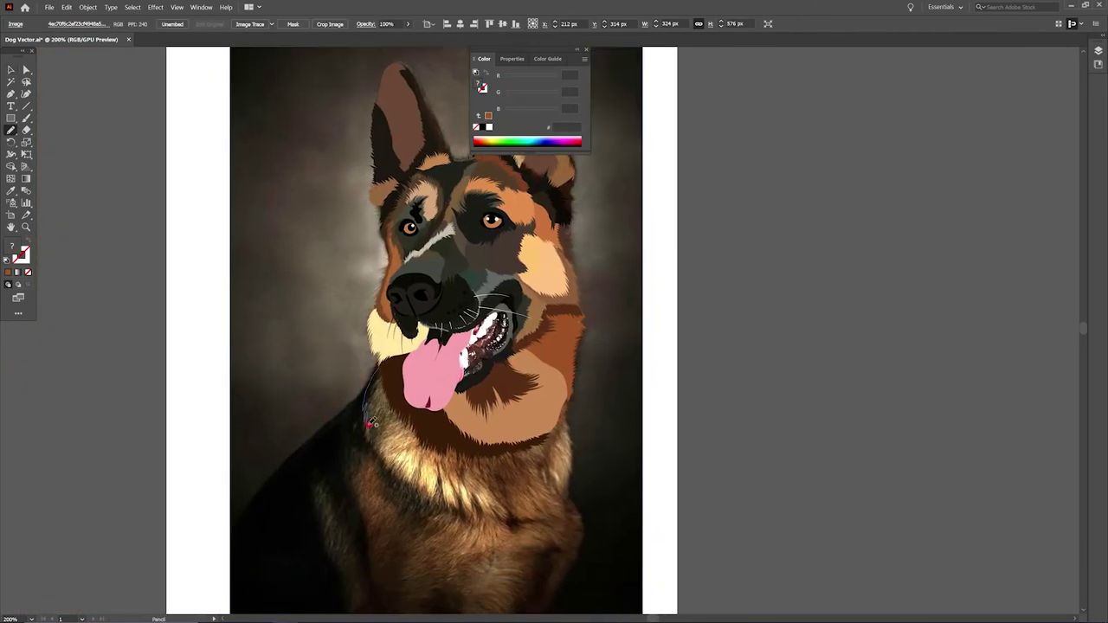
{"action": "left_click_drag", "start_coordinate": [378, 365], "coordinate": [386, 443]}
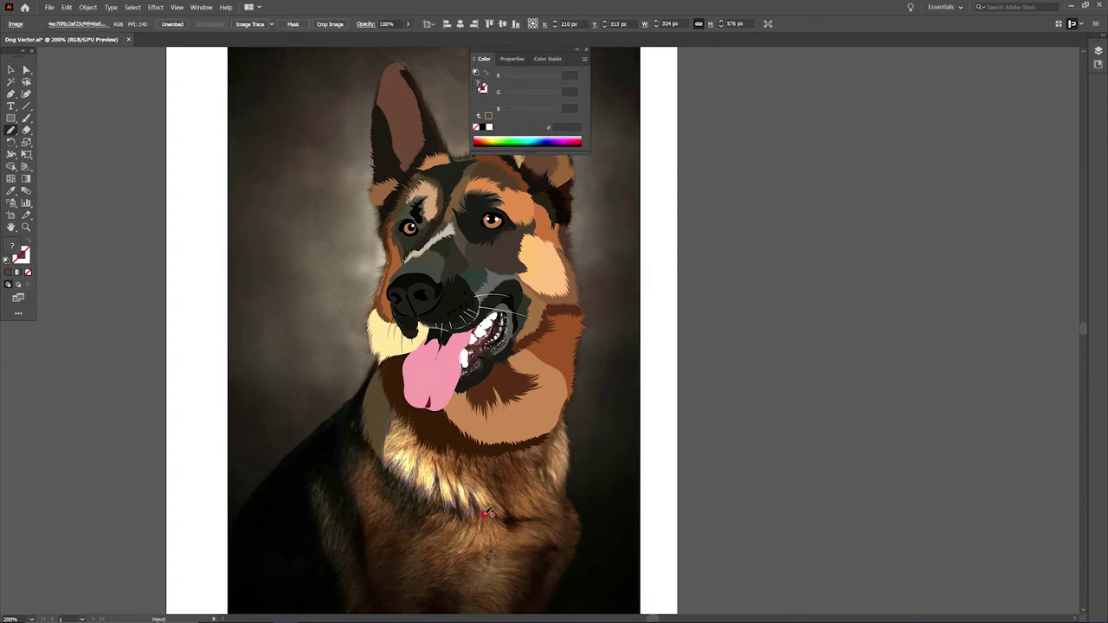
Select the chest fur shape under the neck and fill it with light tan sampled from the photo
{"action": "key", "text": "v"}
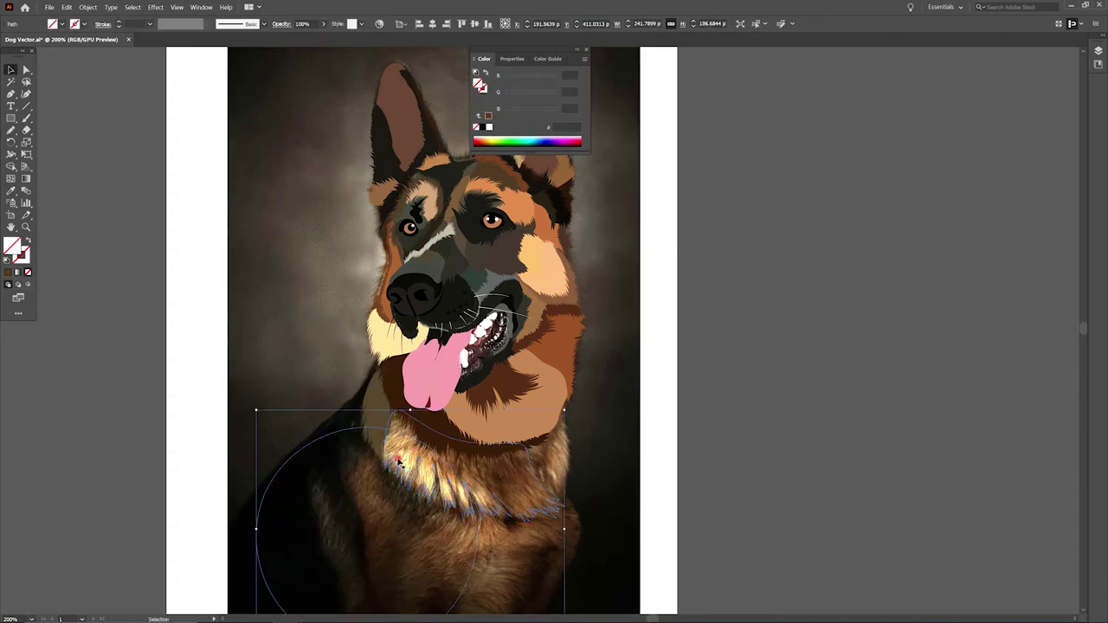
{"action": "left_click", "coordinate": [425, 441]}
{"action": "key", "text": "a"}
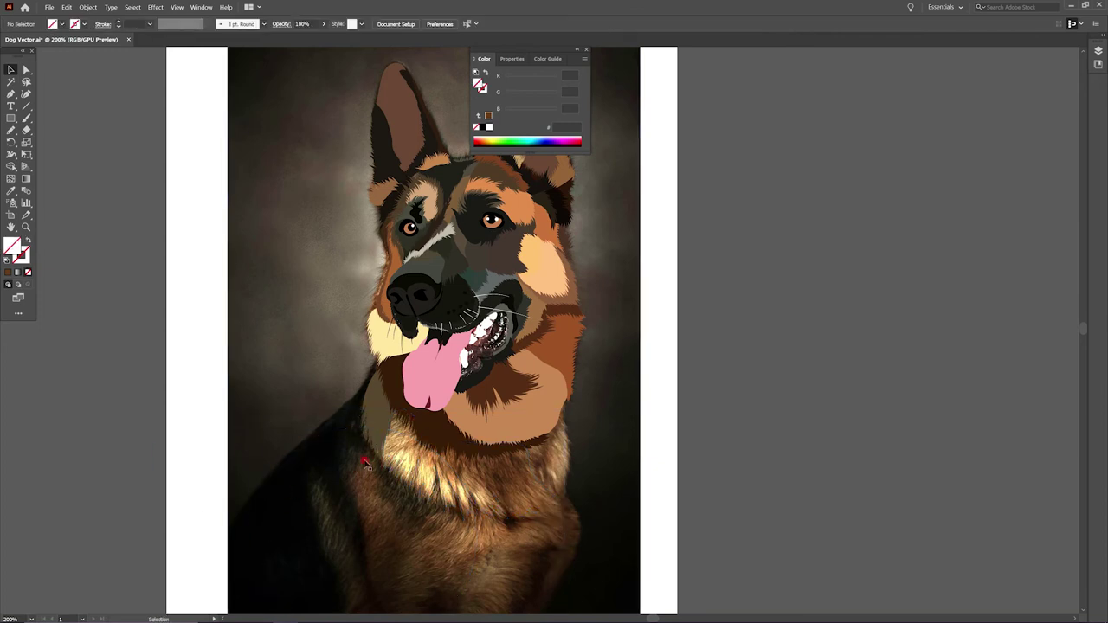
{"action": "key", "text": "Return"}
{"action": "left_click", "coordinate": [363, 457], "text": "shift"}
{"action": "key", "text": "v"}
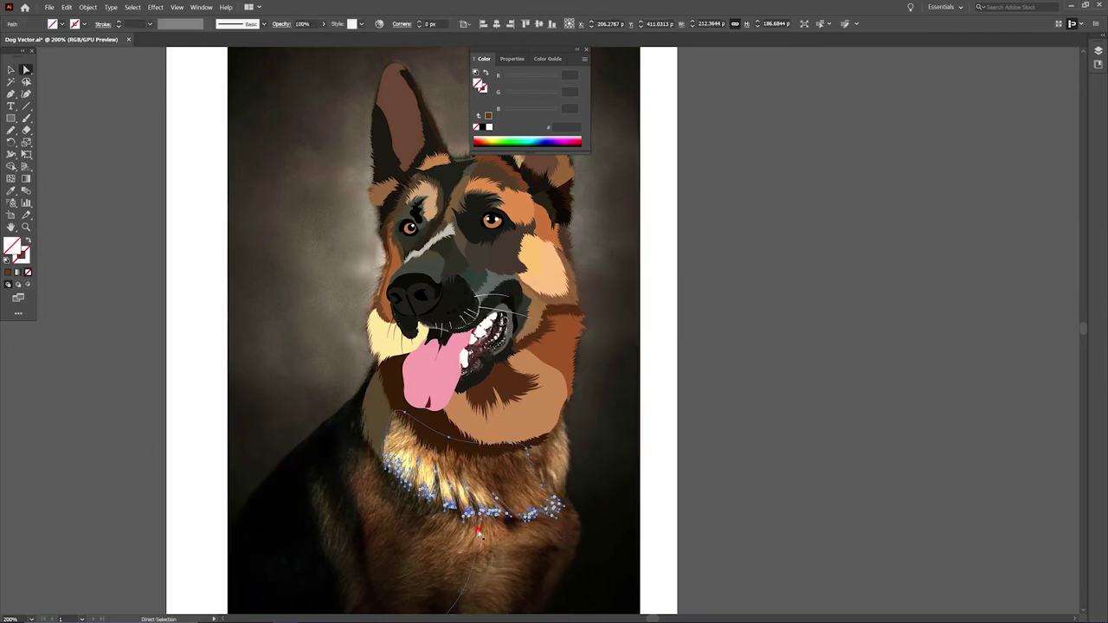
{"action": "scroll", "coordinate": [433, 488], "scroll_direction": "down", "scroll_amount": 3}
{"action": "left_click", "coordinate": [297, 477]}
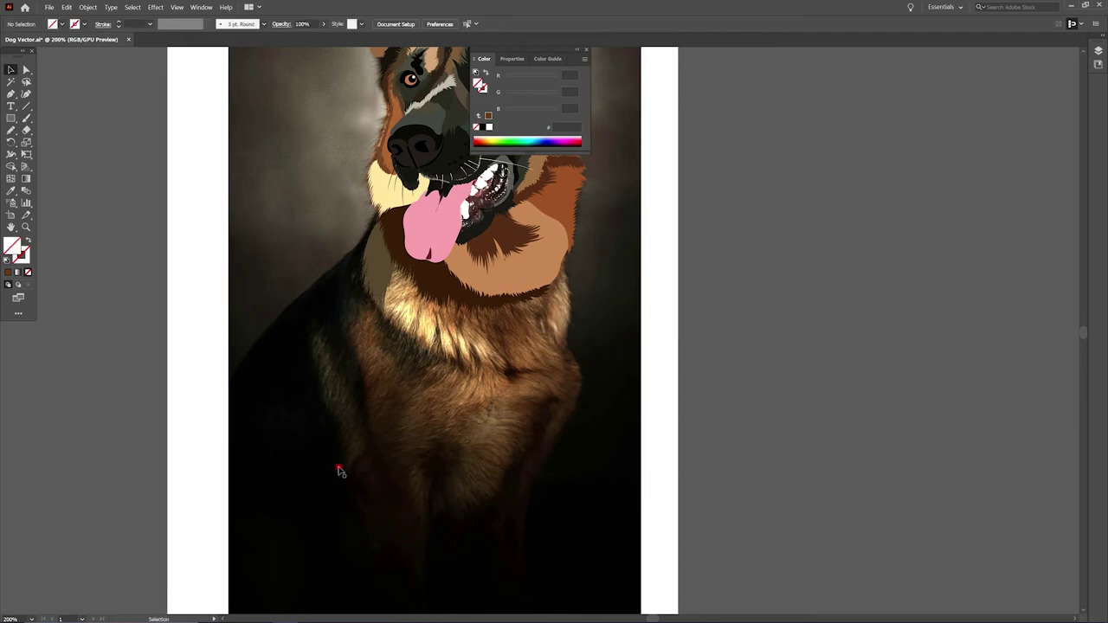
{"action": "scroll", "coordinate": [338, 467], "scroll_direction": "up", "scroll_amount": 3}
{"action": "key", "text": "i"}
{"action": "left_click", "coordinate": [520, 212]}
{"action": "key", "text": "ctrl+shift+a"}
Sample a brown fur colour and pencil-draw a fur strip along the ruff's right side
{"action": "key", "text": "v"}
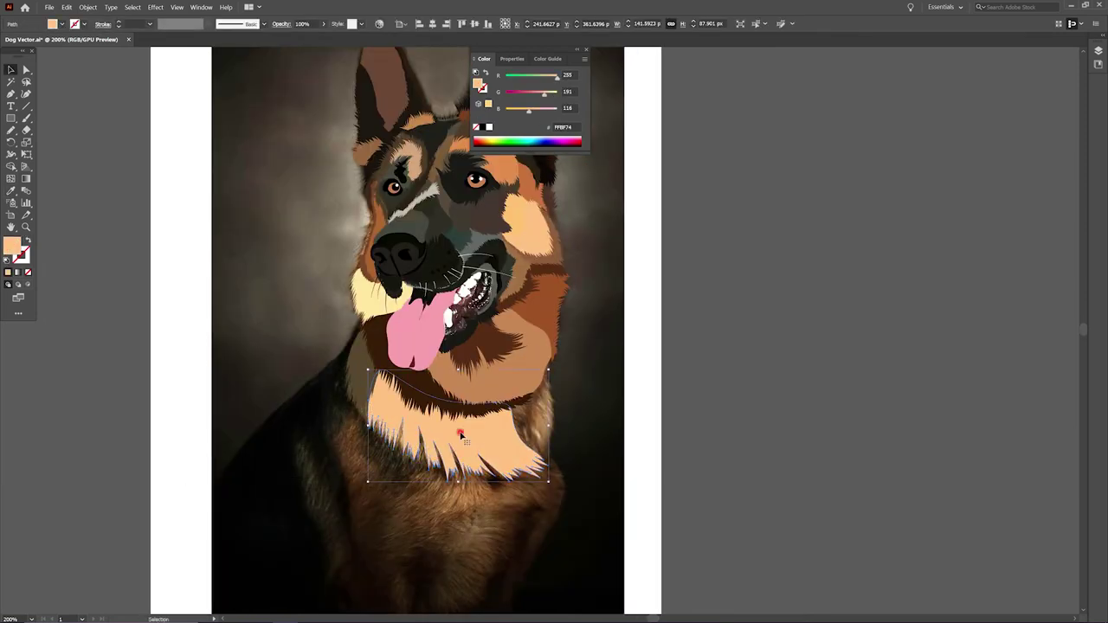
{"action": "key", "text": "i"}
{"action": "left_click", "coordinate": [541, 415]}
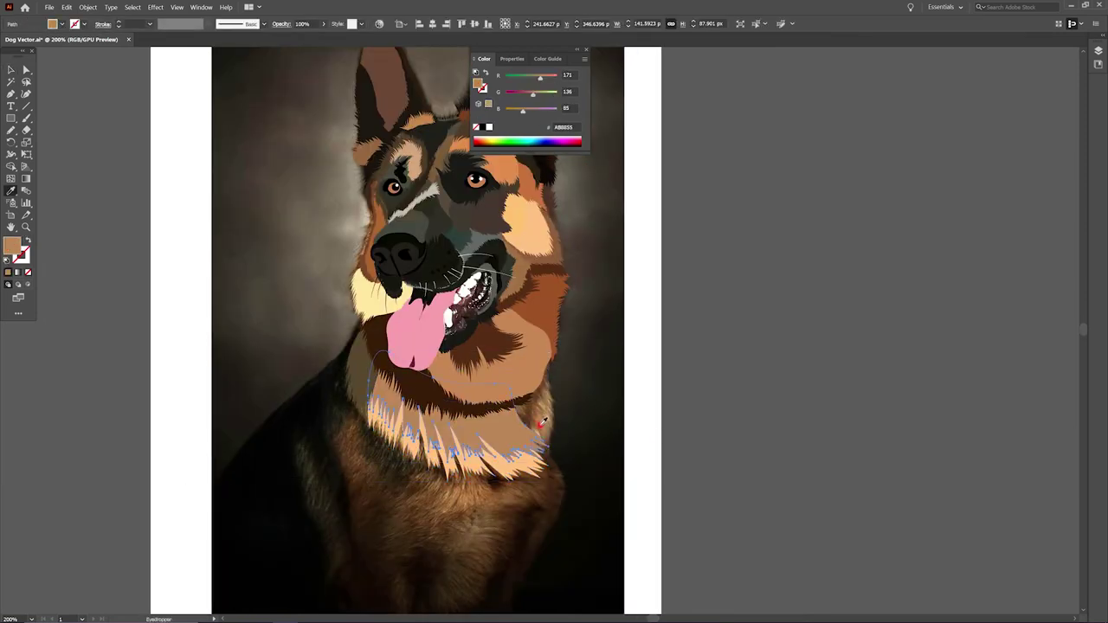
{"action": "key", "text": "n"}
{"action": "key", "text": "v"}
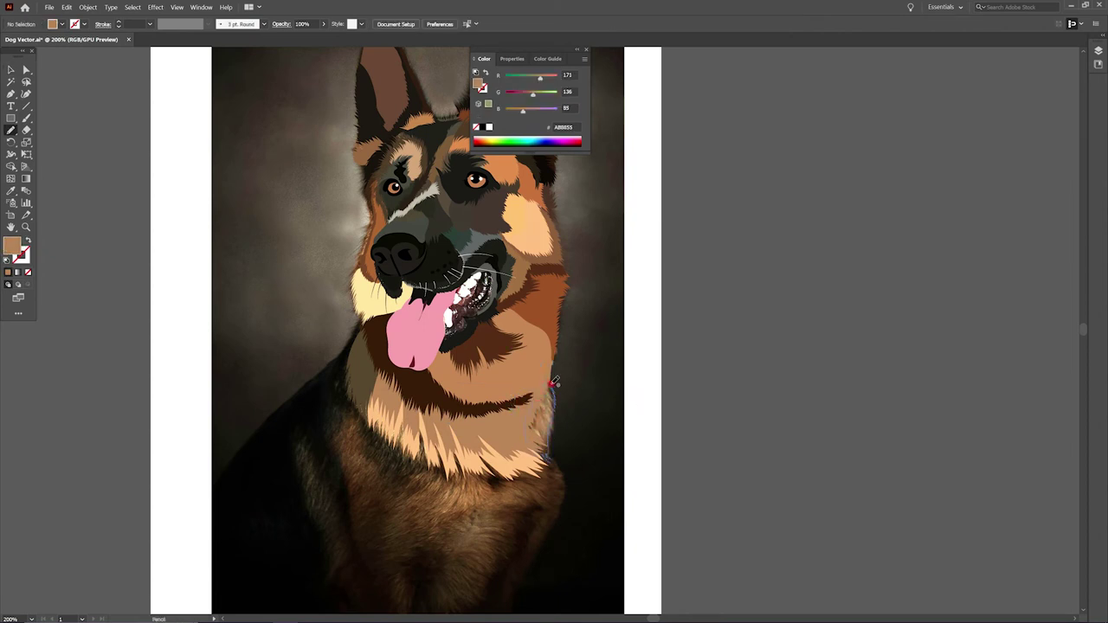
{"action": "left_click_drag", "start_coordinate": [547, 458], "coordinate": [552, 383]}
{"action": "key", "text": "a"}
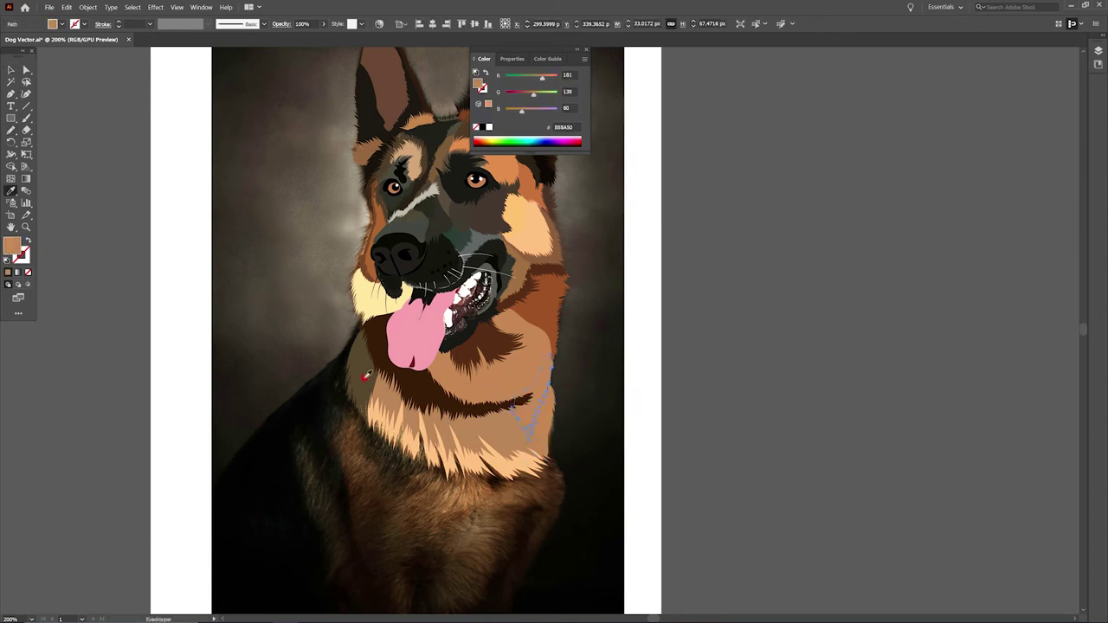
{"action": "left_click", "coordinate": [564, 392]}
{"action": "left_click_drag", "start_coordinate": [564, 392], "coordinate": [612, 392]}
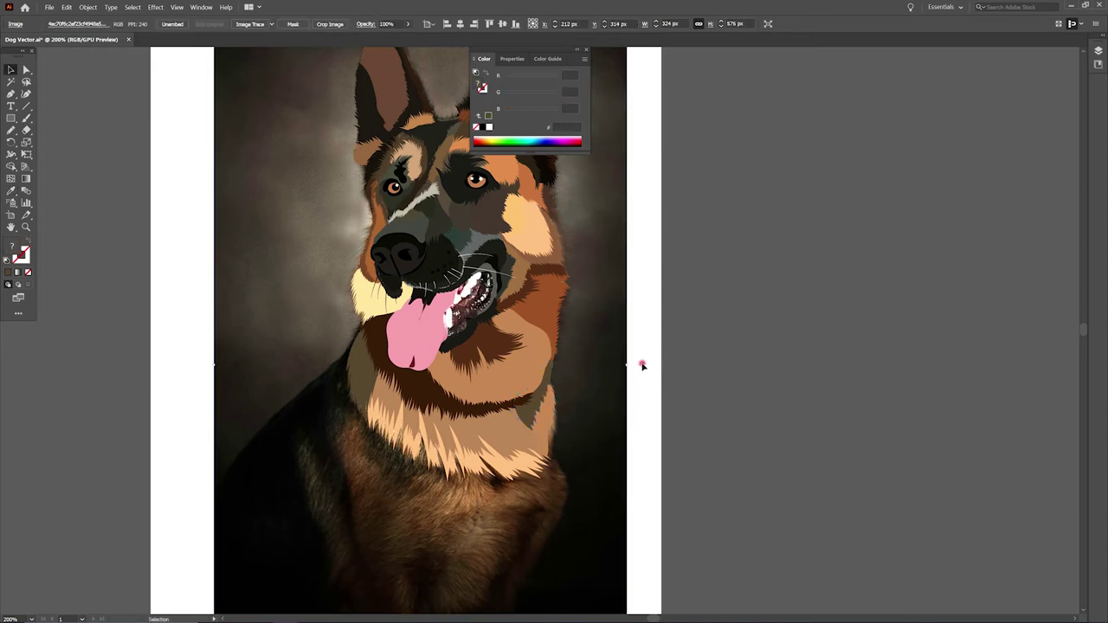
Fill the dog's body shape with near-black sampled from the photo
{"action": "key", "text": "ctrl+shift+a"}
{"action": "left_click_drag", "start_coordinate": [362, 323], "coordinate": [468, 254]}
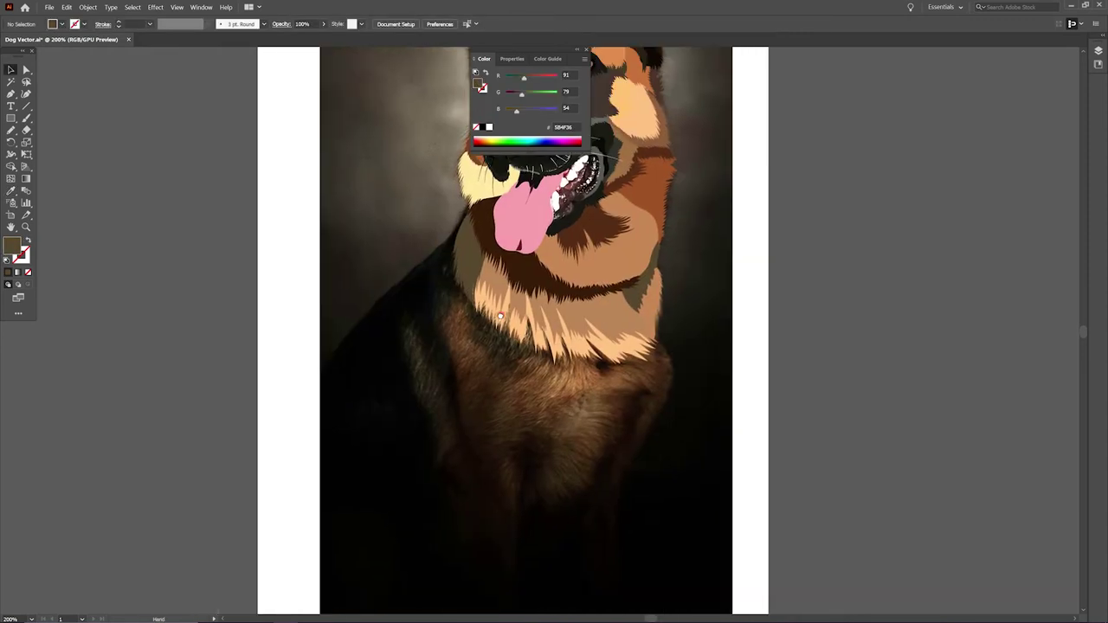
{"action": "key", "text": "n"}
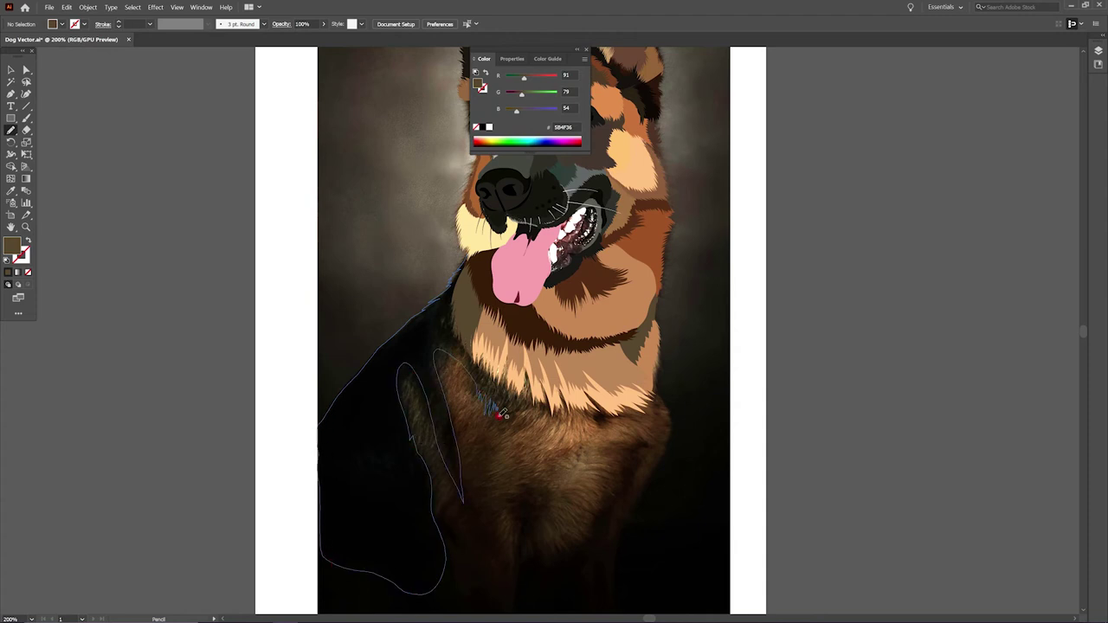
{"action": "key", "text": "i"}
{"action": "left_click", "coordinate": [415, 485]}
Draw two chest fur shapes filled with dark brown and brown from the photo
{"action": "left_click_drag", "start_coordinate": [426, 408], "coordinate": [392, 304]}
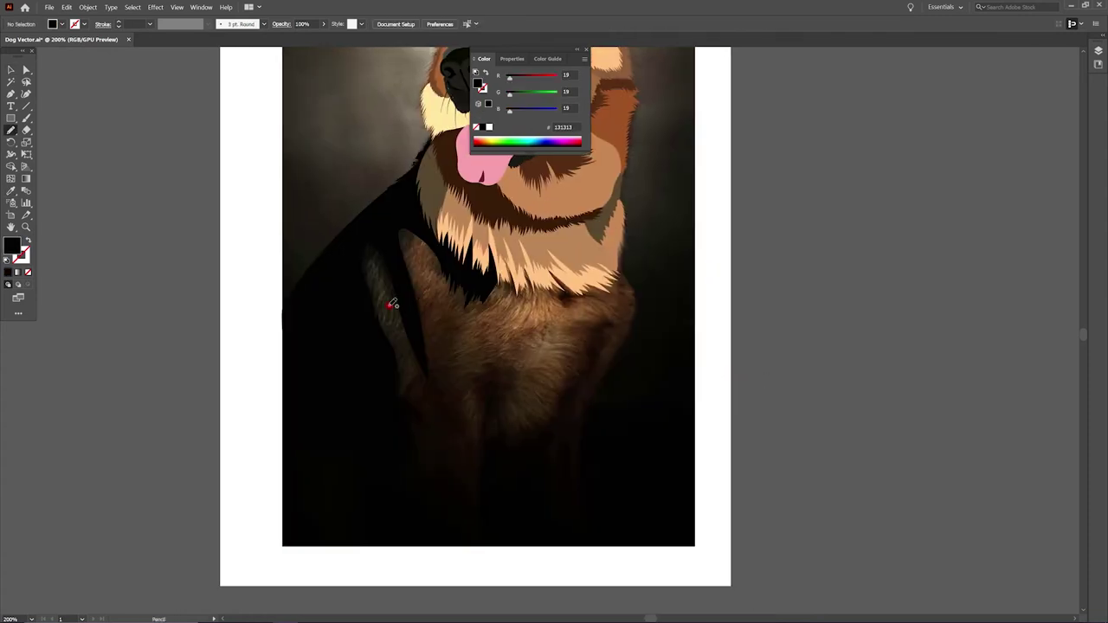
{"action": "mouse_move", "coordinate": [382, 241]}
{"action": "left_mouse_down"}
{"action": "mouse_move", "coordinate": [415, 243]}
{"action": "mouse_move", "coordinate": [401, 232]}
{"action": "left_mouse_up"}
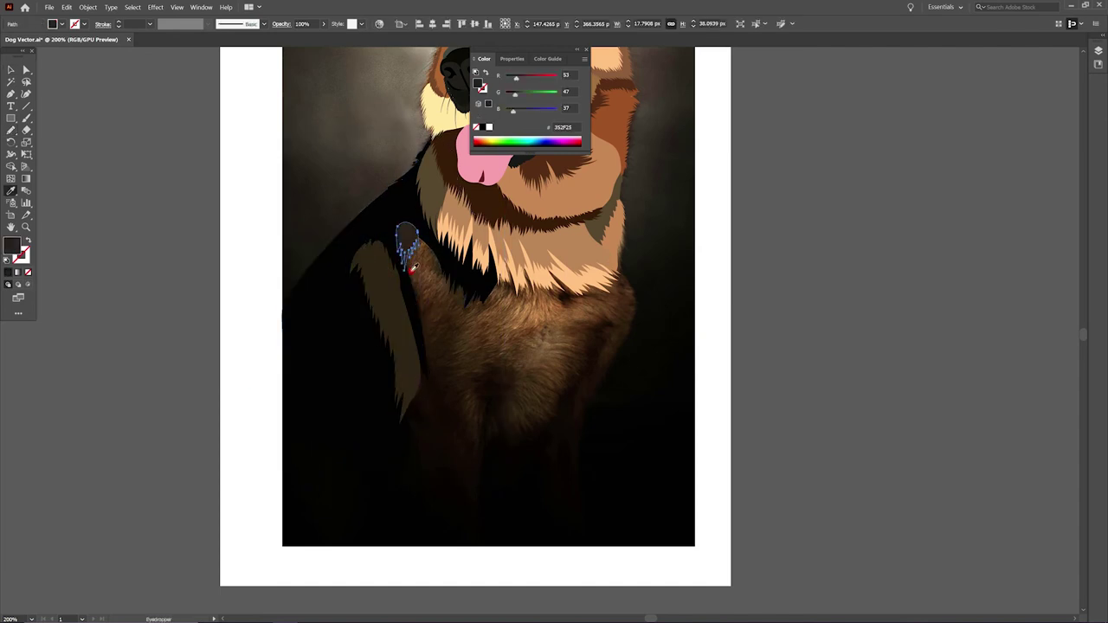
{"action": "key", "text": "i"}
{"action": "left_click", "coordinate": [413, 251]}
{"action": "left_click_drag", "start_coordinate": [468, 319], "coordinate": [404, 251]}
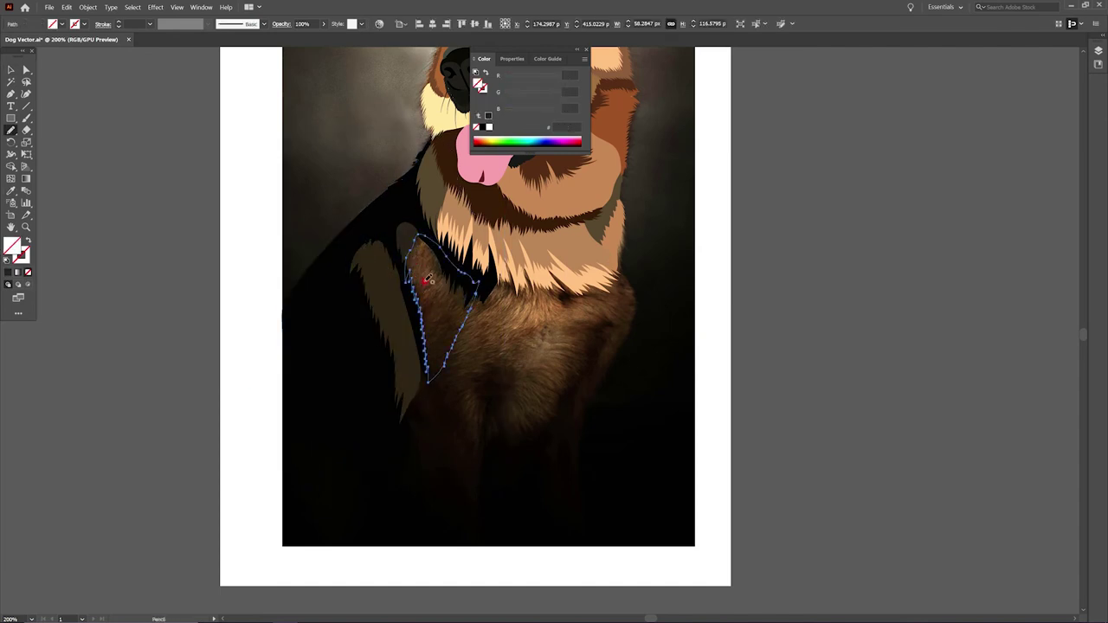
{"action": "key", "text": "i"}
{"action": "left_click", "coordinate": [492, 304]}
{"action": "key", "text": "v"}
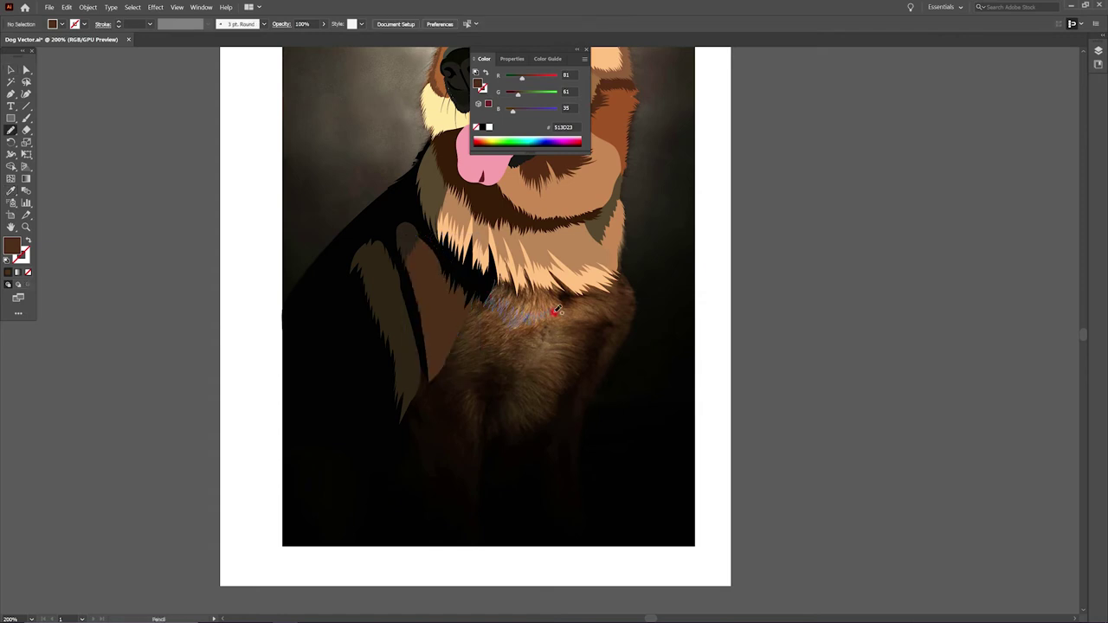
Trace the chest patch outline and give it a dark sampled fill
{"action": "left_click_drag", "start_coordinate": [517, 259], "coordinate": [516, 262]}
{"action": "key", "text": "i"}
{"action": "left_click", "coordinate": [520, 208]}
{"action": "key", "text": "v"}
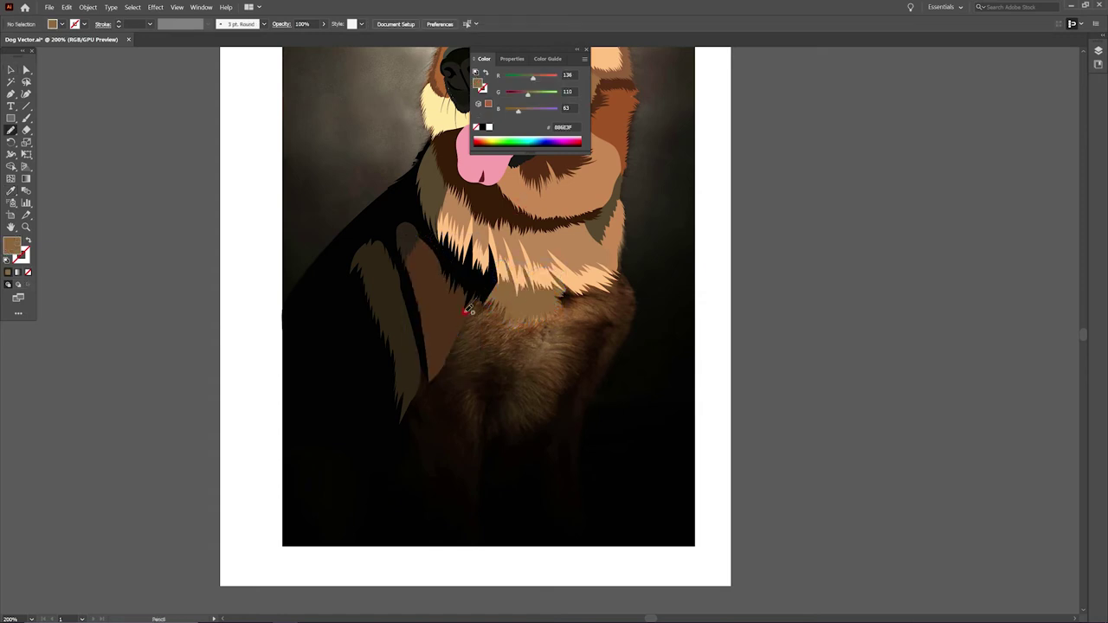
{"action": "left_click_drag", "start_coordinate": [434, 376], "coordinate": [477, 303]}
{"action": "left_click_drag", "start_coordinate": [481, 368], "coordinate": [471, 316]}
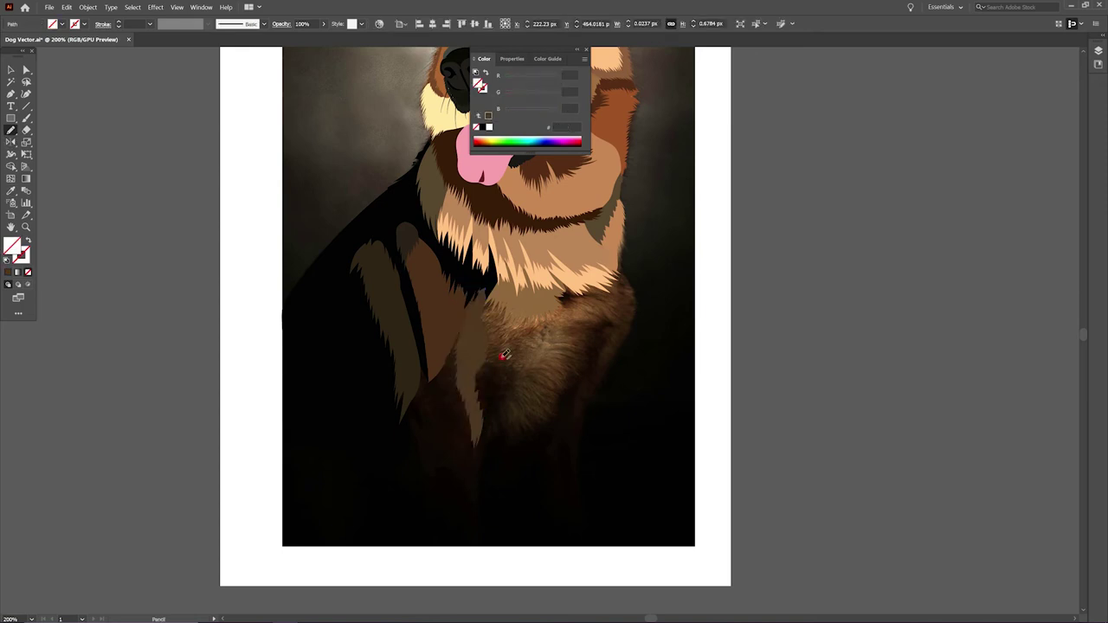
{"action": "key", "text": "i"}
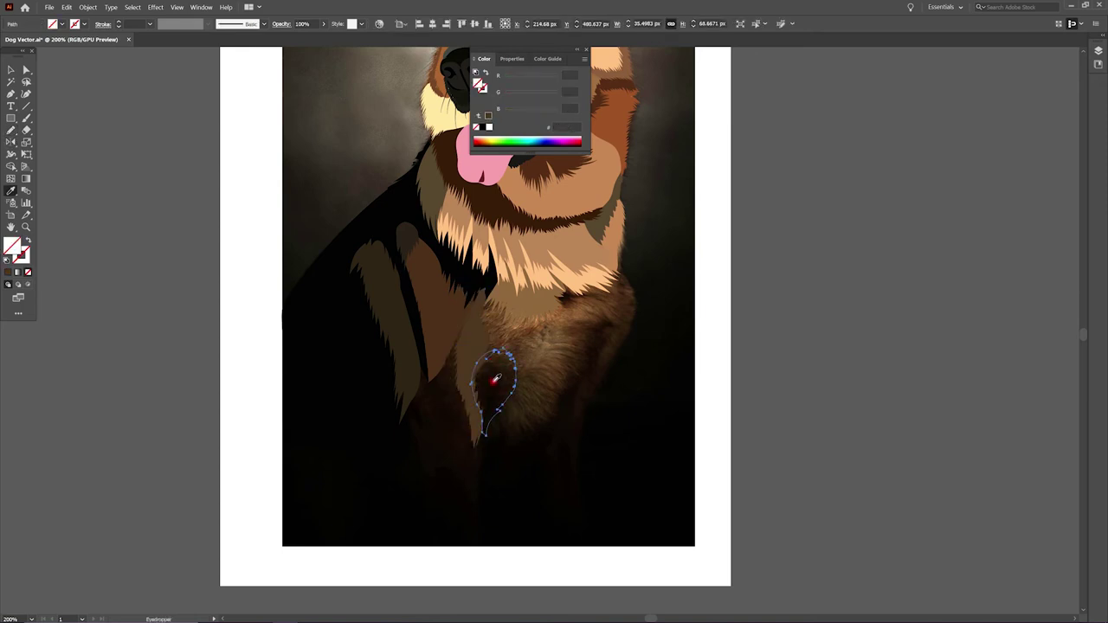
{"action": "left_click", "coordinate": [494, 381]}
{"action": "key", "text": "v"}
{"action": "key", "text": "ctrl+shift+a"}
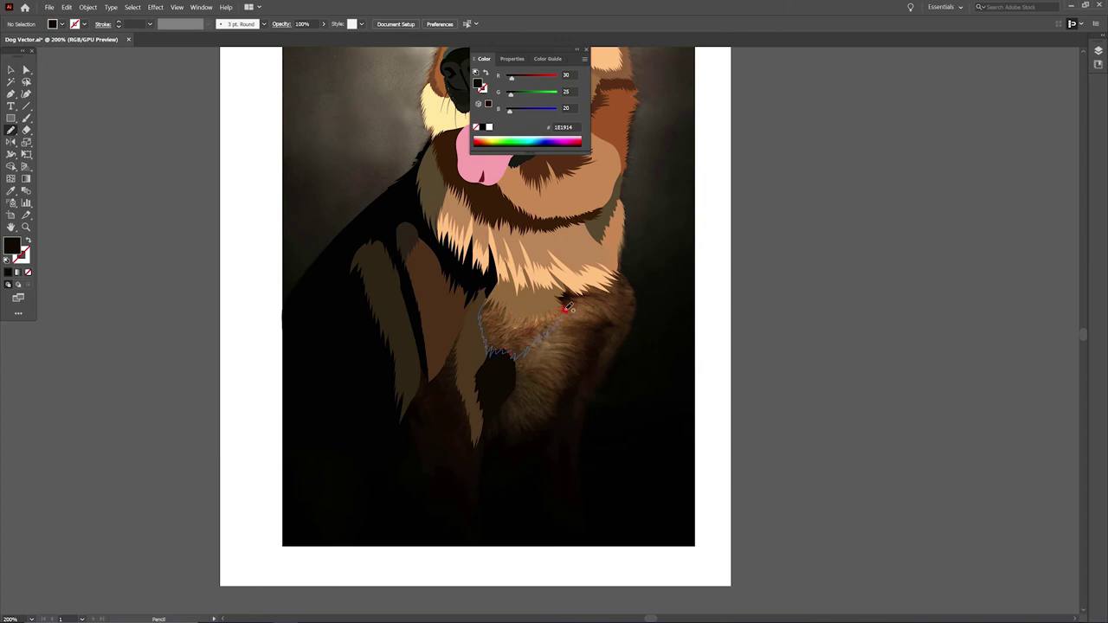
Select the lighter chest fur shape and undo an accidental brown recolour
{"action": "left_click", "coordinate": [494, 321], "text": "ctrl"}
{"action": "key", "text": "i"}
{"action": "key", "text": "v"}
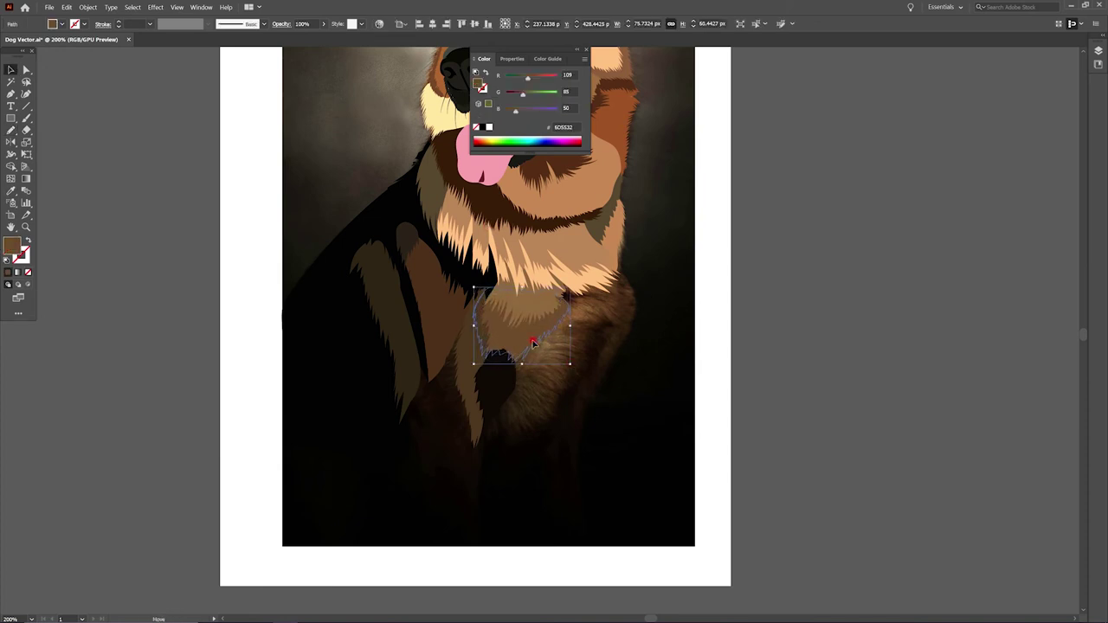
{"action": "key", "text": "ctrl+z"}
{"action": "key", "text": "ctrl+shift+a"}
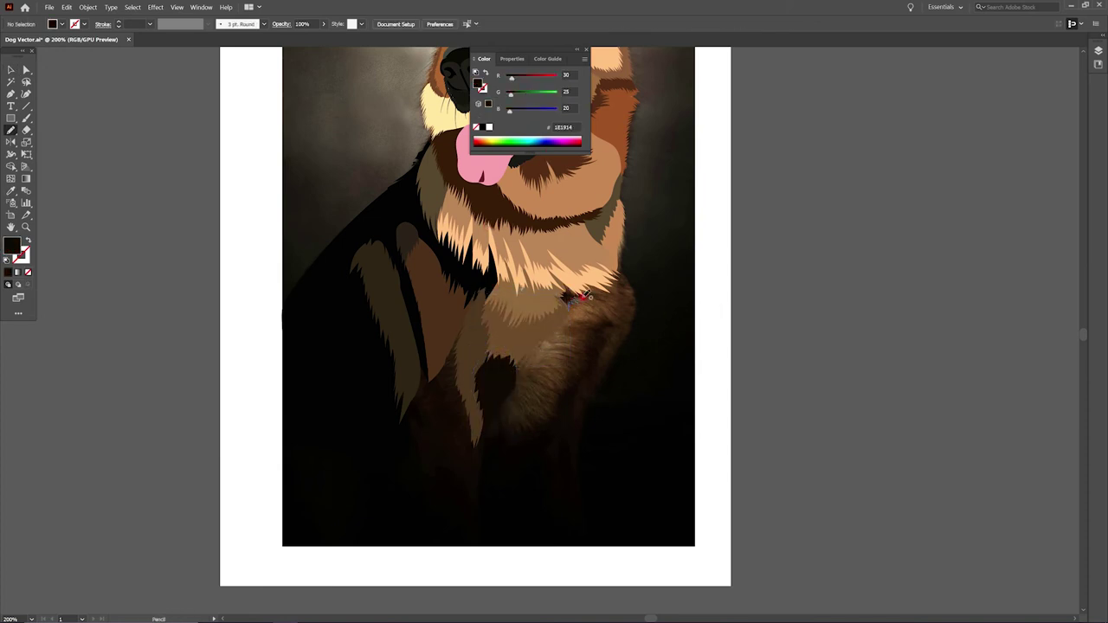
Trace the right chest fur edge toward the leg and fill it with sampled brown
{"action": "key", "text": "i"}
{"action": "left_click", "coordinate": [573, 296]}
{"action": "key", "text": "v"}
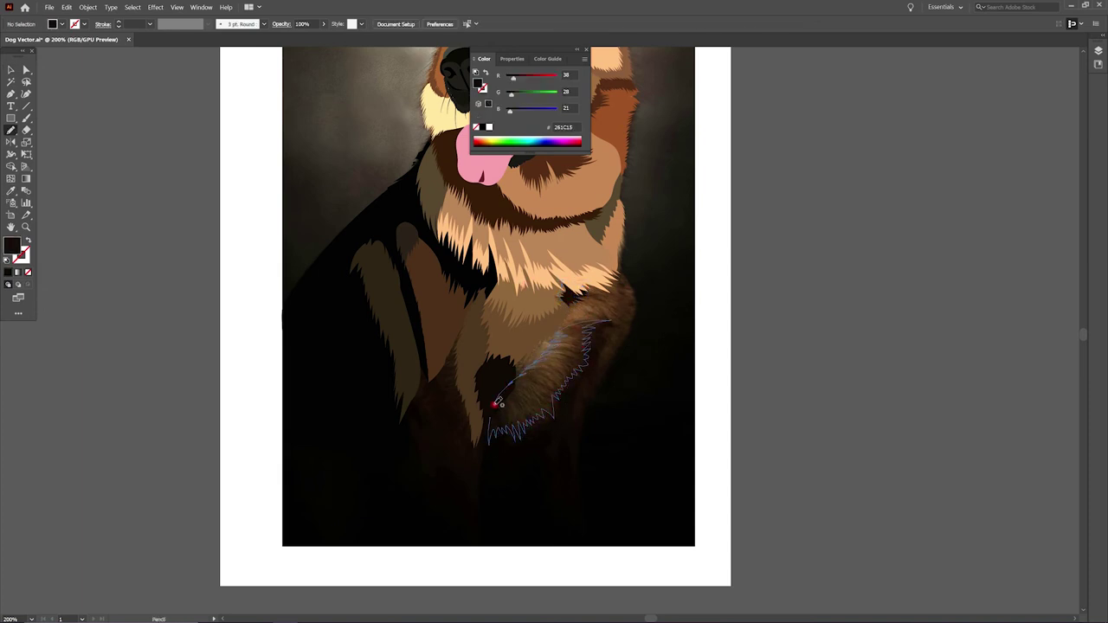
{"action": "left_click_drag", "start_coordinate": [497, 404], "coordinate": [498, 402]}
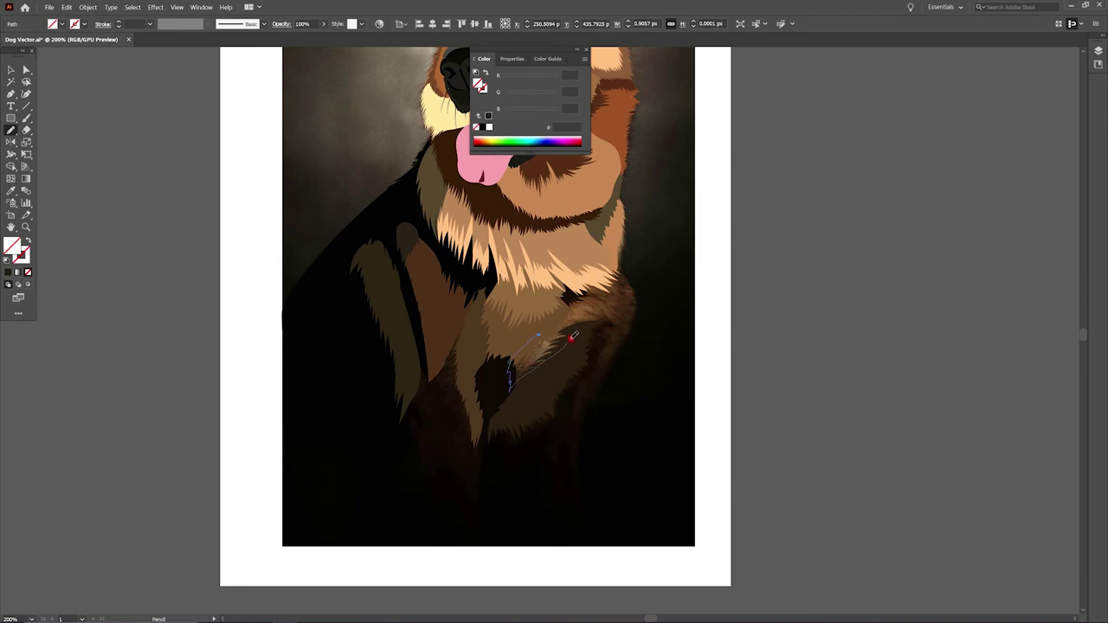
{"action": "key", "text": "i"}
{"action": "left_click", "coordinate": [545, 329]}
{"action": "key", "text": "v"}
Trace the right front leg down to the artboard bottom and fill it brown
{"action": "left_click", "coordinate": [715, 314]}
{"action": "key", "text": "n"}
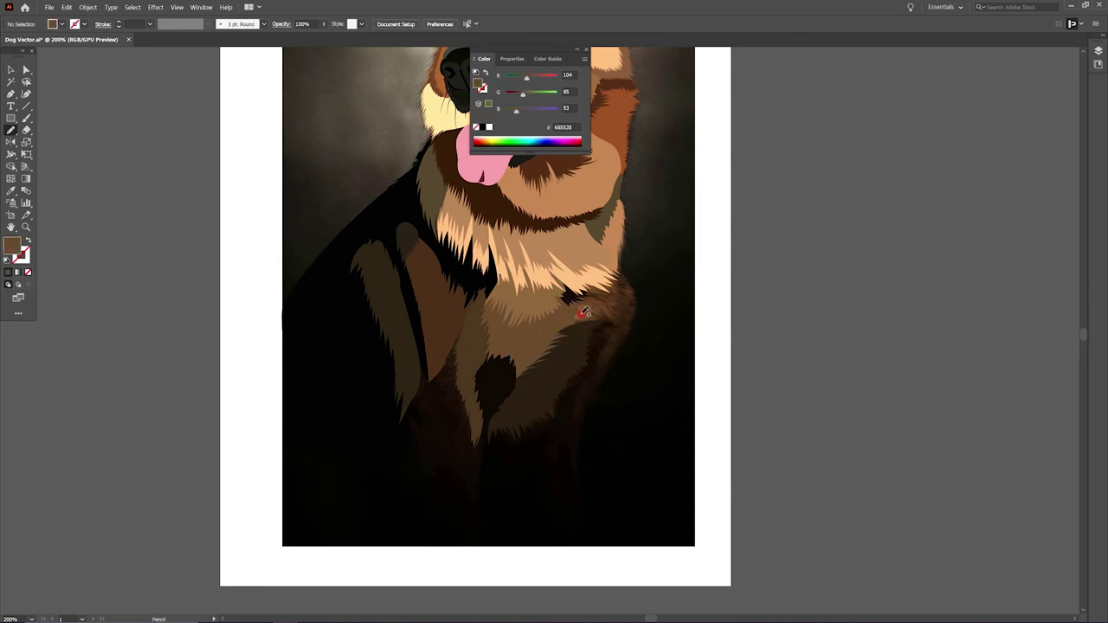
{"action": "left_click_drag", "start_coordinate": [607, 321], "coordinate": [621, 242]}
{"action": "left_click_drag", "start_coordinate": [583, 421], "coordinate": [593, 546]}
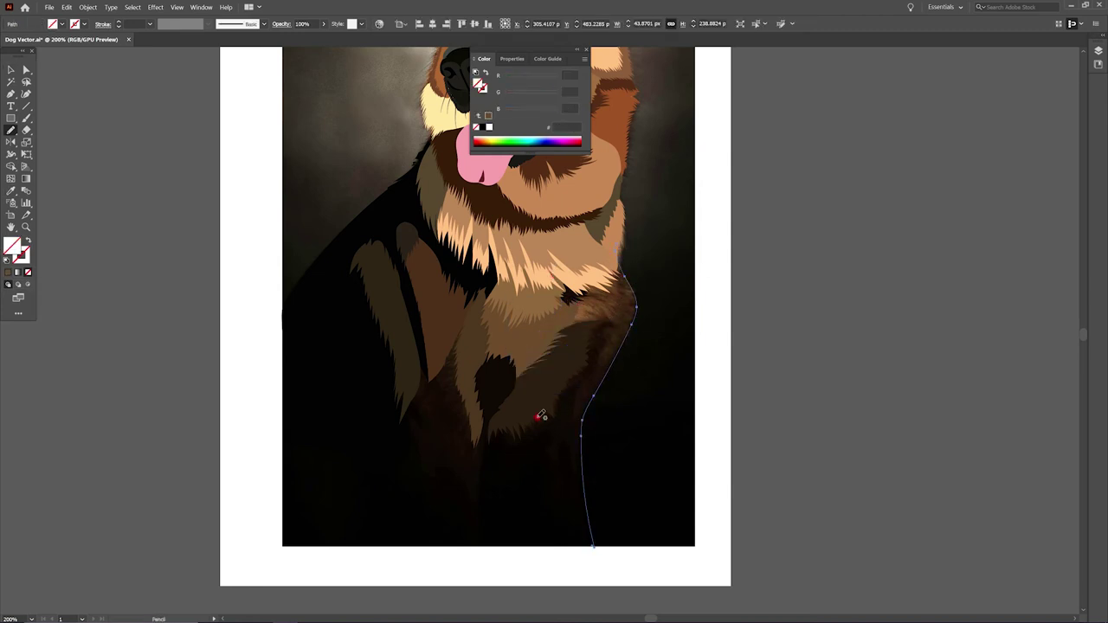
{"action": "left_click_drag", "start_coordinate": [545, 453], "coordinate": [477, 507]}
{"action": "key", "text": "ctrl+z"}
{"action": "key", "text": "i"}
{"action": "left_click", "coordinate": [618, 302]}
{"action": "key", "text": "ctrl+shift+a"}
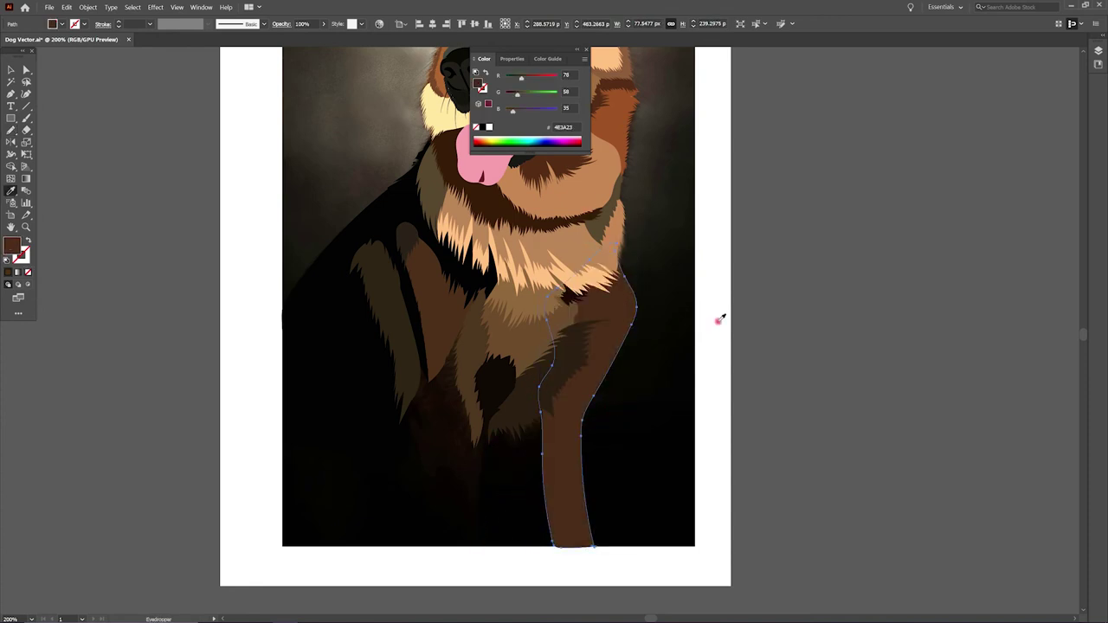
Trace the left front leg and fill it with the same brown
{"action": "scroll", "coordinate": [643, 366], "scroll_direction": "down", "scroll_amount": 2}
{"action": "left_click_drag", "start_coordinate": [520, 325], "coordinate": [504, 496]}
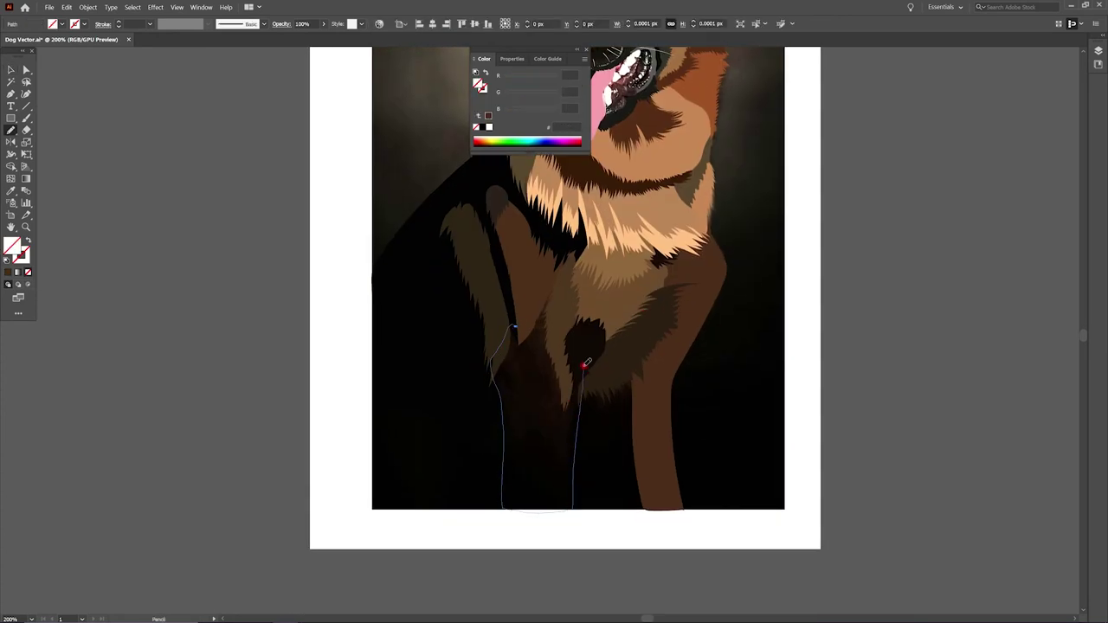
{"action": "key", "text": "i"}
{"action": "left_click", "coordinate": [658, 407]}
{"action": "key", "text": "ctrl+shift+a"}
{"action": "key", "text": "n"}
Draw a shadow shape between the legs with fill colour 422E1A
{"action": "left_click_drag", "start_coordinate": [614, 388], "coordinate": [623, 443]}
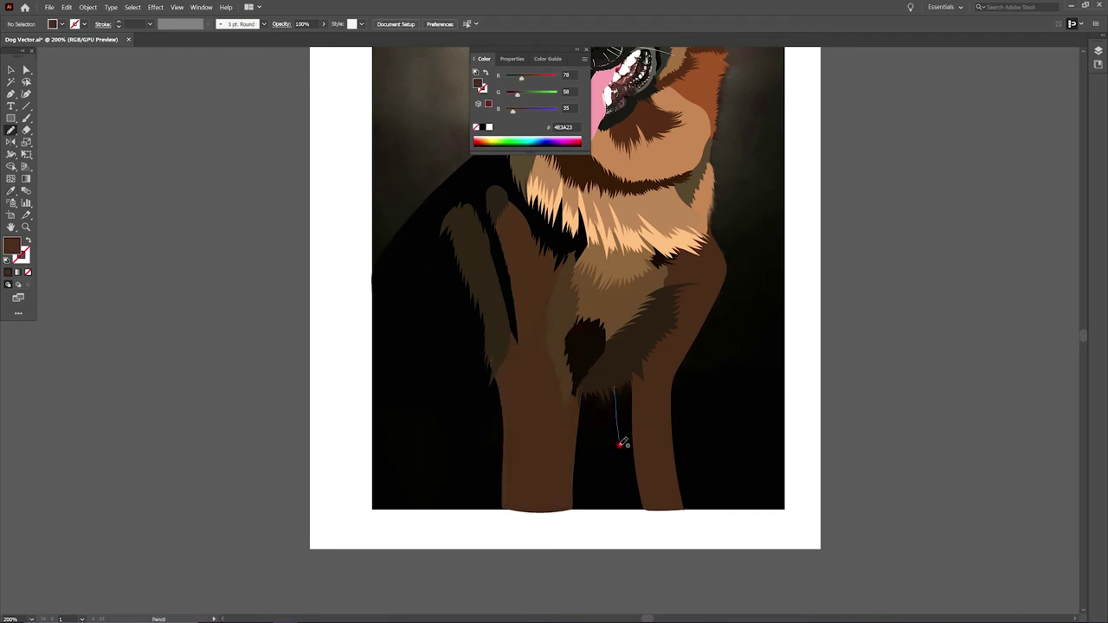
{"action": "left_click_drag", "start_coordinate": [618, 387], "coordinate": [616, 389]}
{"action": "key", "text": "i"}
{"action": "left_click", "coordinate": [574, 302]}
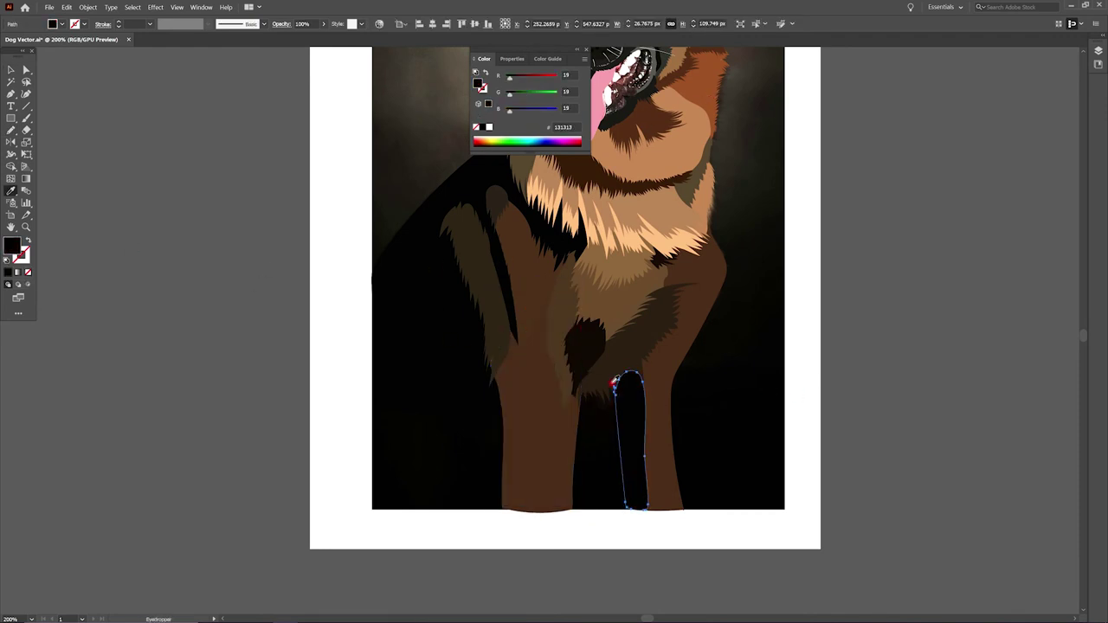
{"action": "double_click", "coordinate": [12, 246]}
{"action": "type", "text": "422E1A"}
{"action": "key", "text": "Return"}
{"action": "key", "text": "ctrl+shift+a"}
{"action": "key", "text": "n"}
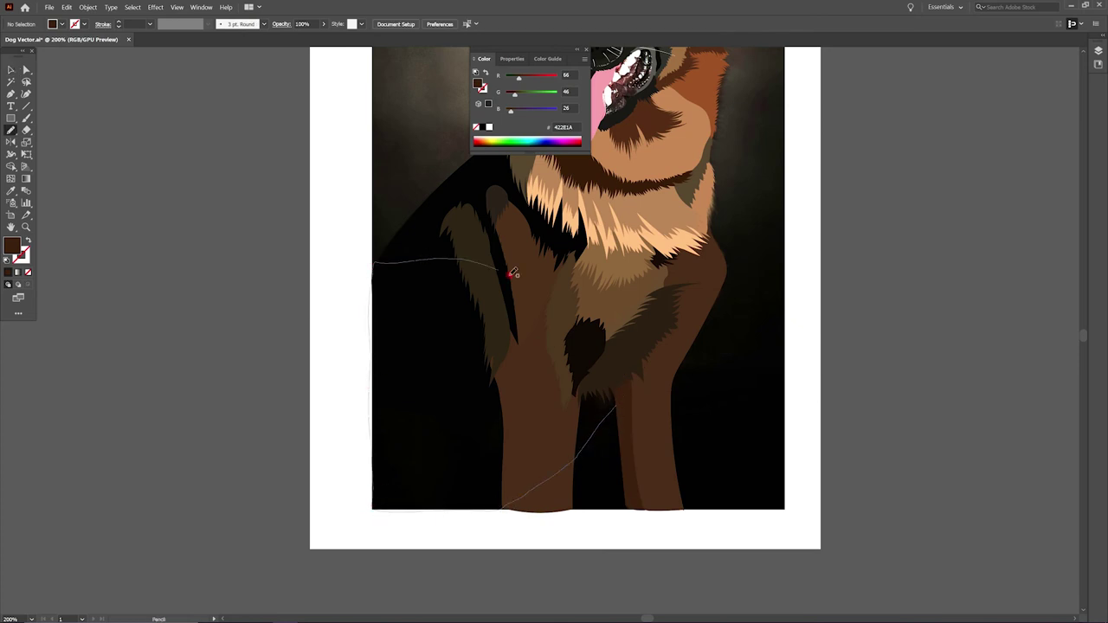
Trace a large shadow shape on the dog's left body
{"action": "left_click_drag", "start_coordinate": [513, 274], "coordinate": [594, 407]}
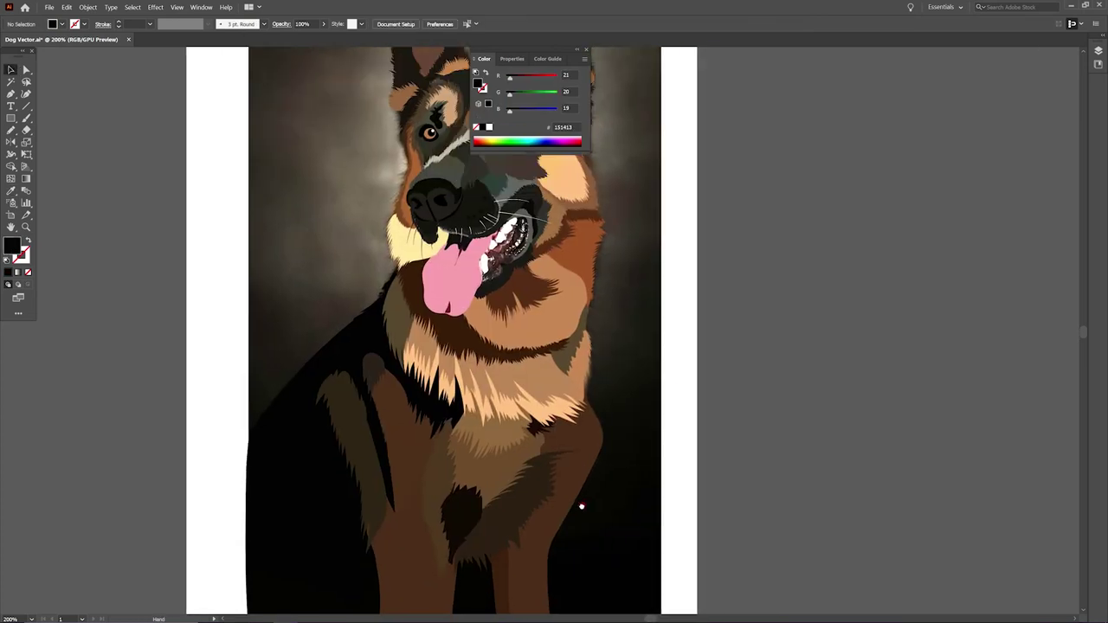
{"action": "left_click_drag", "start_coordinate": [581, 507], "coordinate": [634, 395]}
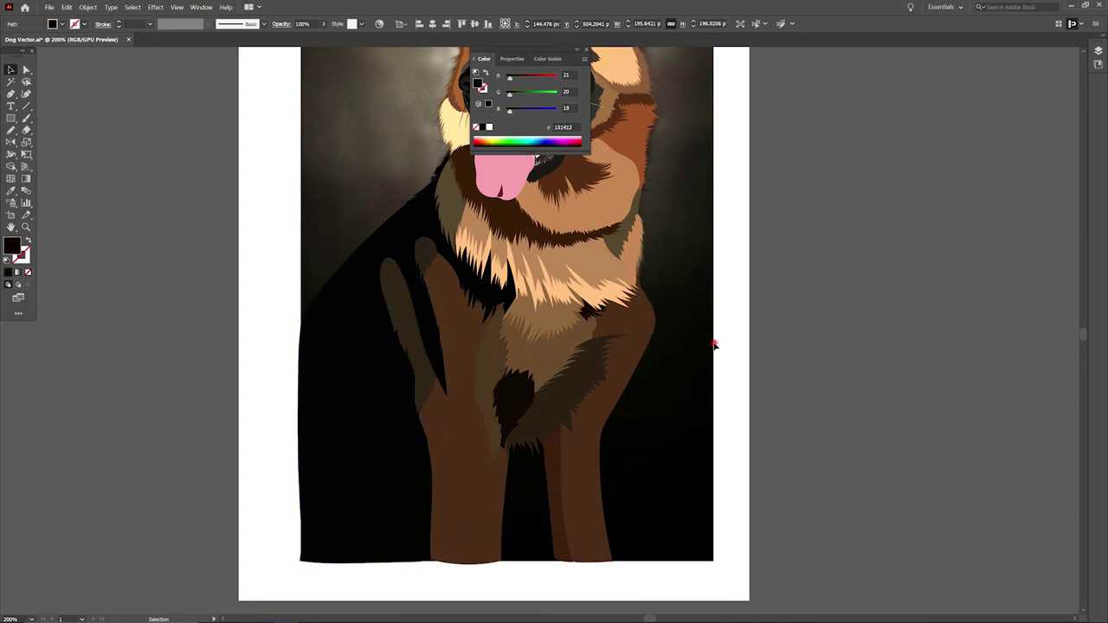
{"action": "mouse_move", "coordinate": [608, 119]}
{"action": "left_mouse_down"}
{"action": "mouse_move", "coordinate": [541, 387]}
{"action": "mouse_move", "coordinate": [557, 423]}
{"action": "left_mouse_up"}
Send the head shape behind the dog and check the stacking against the reference photo
{"action": "key", "text": "n"}
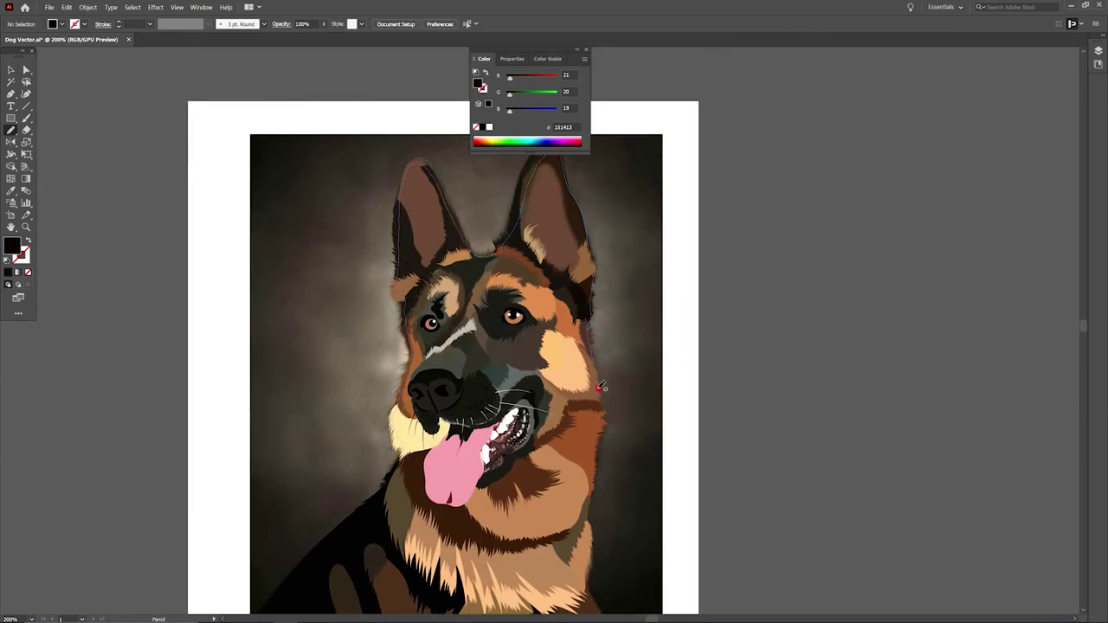
{"action": "key", "text": "ctrl+shift+bracketleft"}
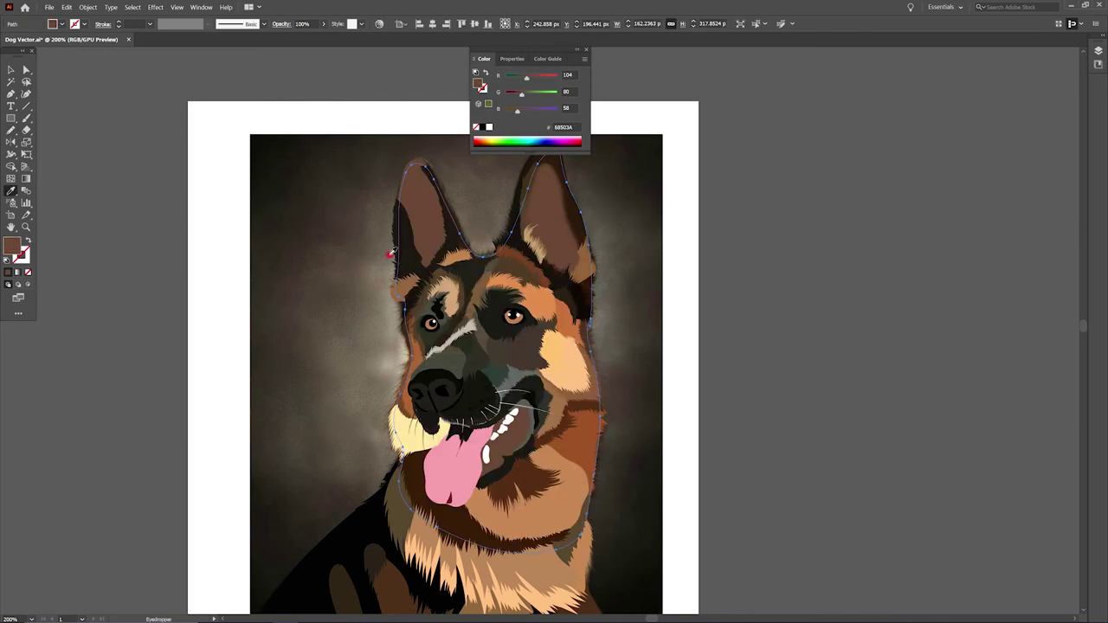
{"action": "left_click_drag", "start_coordinate": [652, 489], "coordinate": [638, 394]}
{"action": "key", "text": "v"}
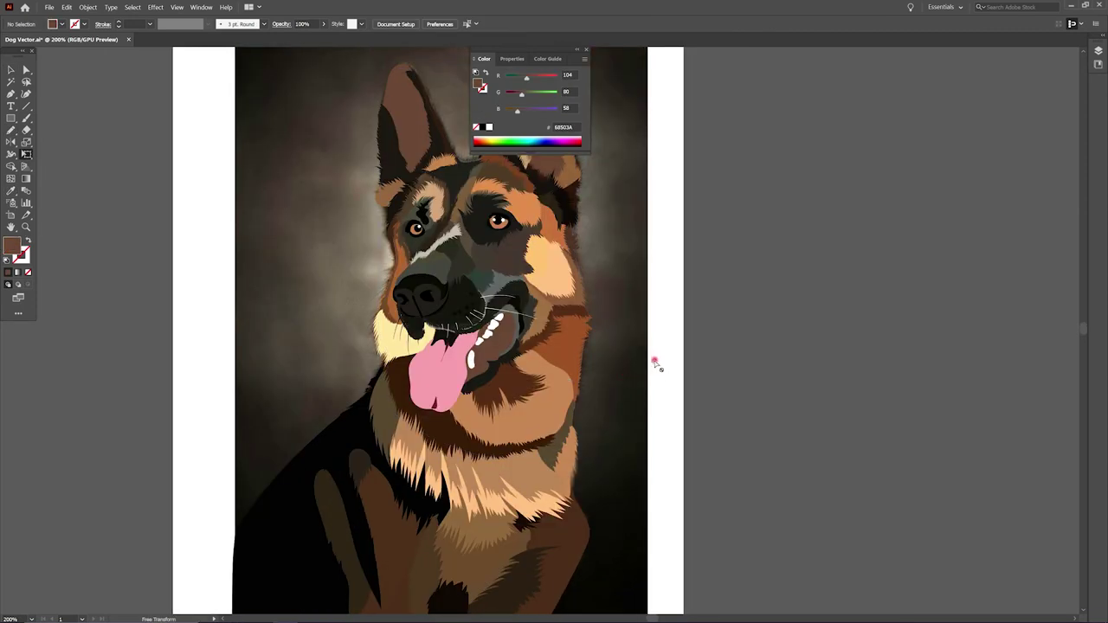
{"action": "left_click", "coordinate": [648, 366]}
{"action": "key", "text": "ctrl+z"}
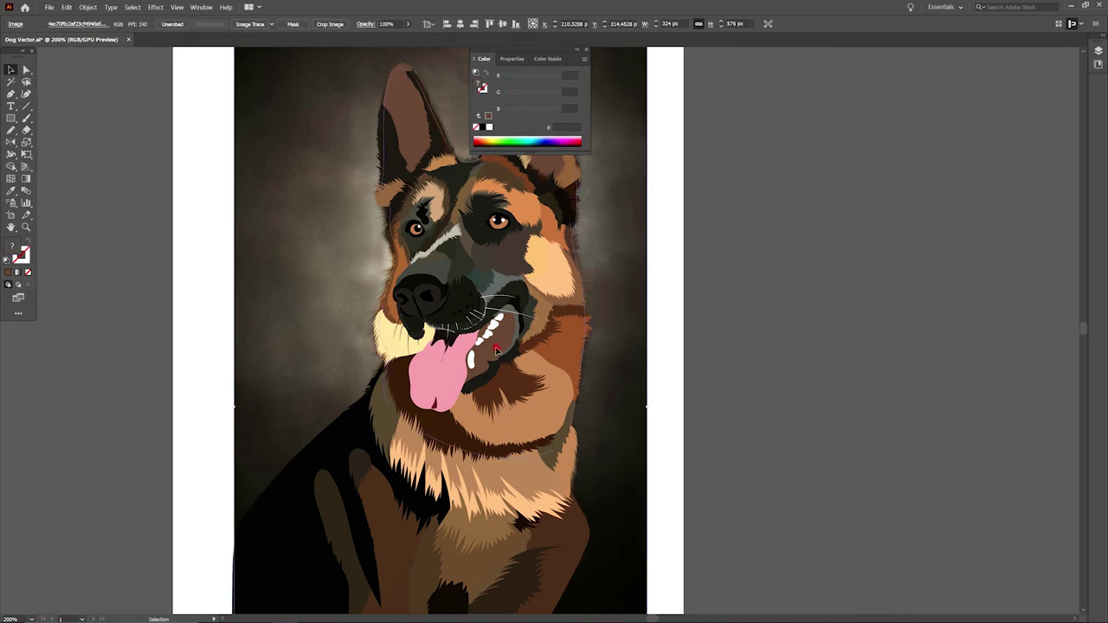
{"action": "key", "text": "ctrl+shift+bracketright"}
{"action": "key", "text": "ctrl+z"}
Draw a red gum shape beside the teeth and select the nearby fur and lip shapes
{"action": "scroll", "coordinate": [484, 276], "scroll_direction": "up", "scroll_amount": 2}
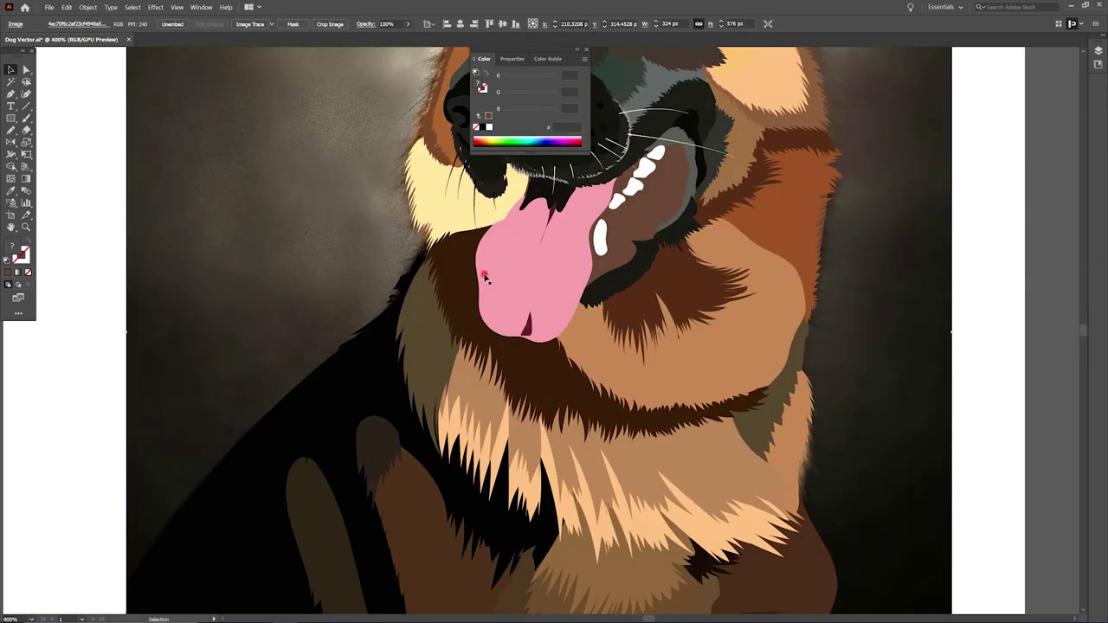
{"action": "scroll", "coordinate": [450, 216], "scroll_direction": "up", "scroll_amount": 3}
{"action": "scroll", "coordinate": [346, 439], "scroll_direction": "up", "scroll_amount": 2}
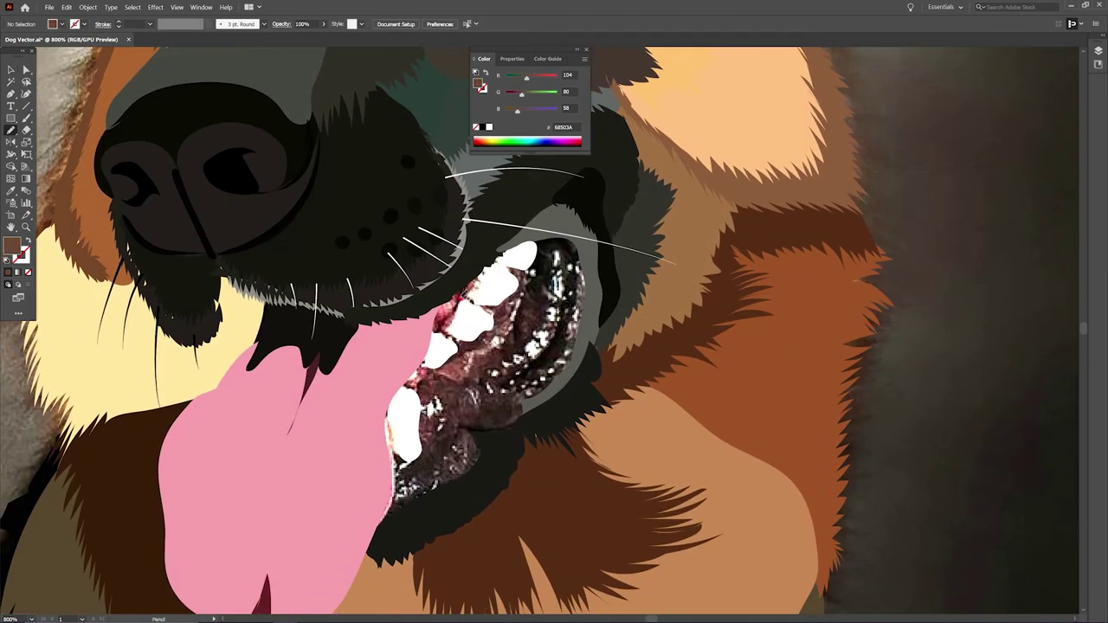
{"action": "left_click_drag", "start_coordinate": [467, 284], "coordinate": [437, 333]}
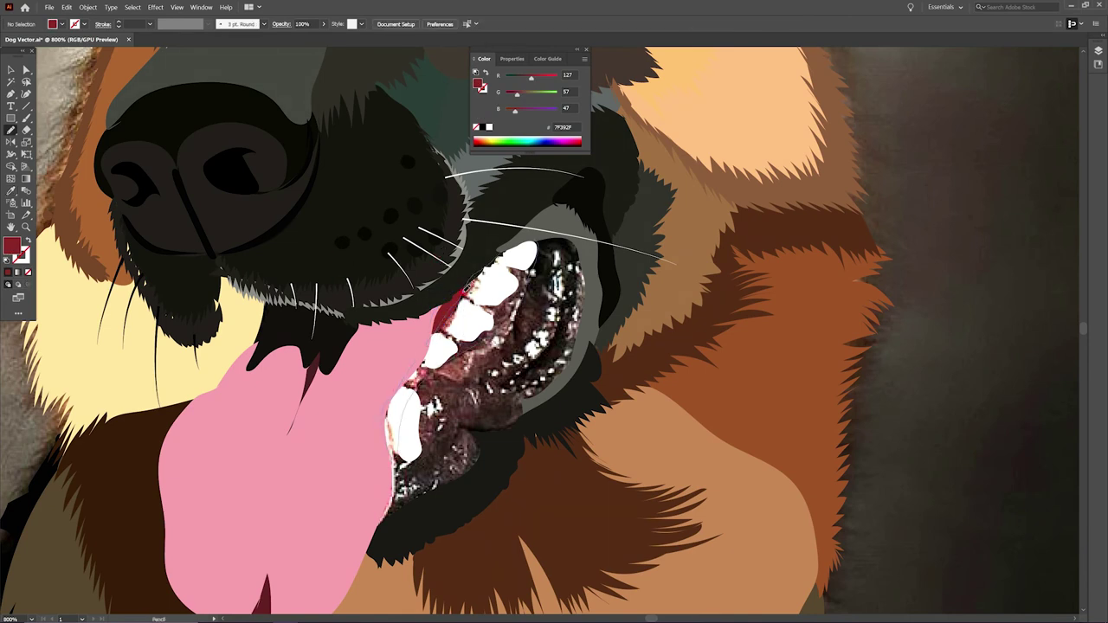
{"action": "key", "text": "v"}
{"action": "left_click", "coordinate": [542, 305]}
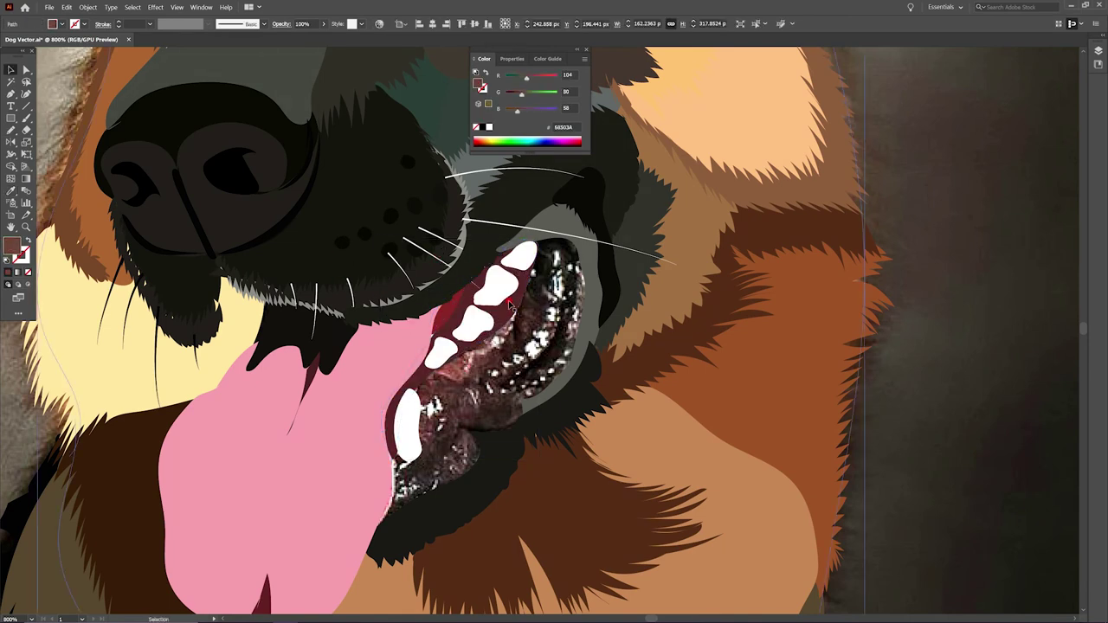
{"action": "key", "text": "n"}
{"action": "key", "text": "v"}
{"action": "left_click", "coordinate": [499, 294]}
Draw a shading shape on a lower tooth
{"action": "key", "text": "i"}
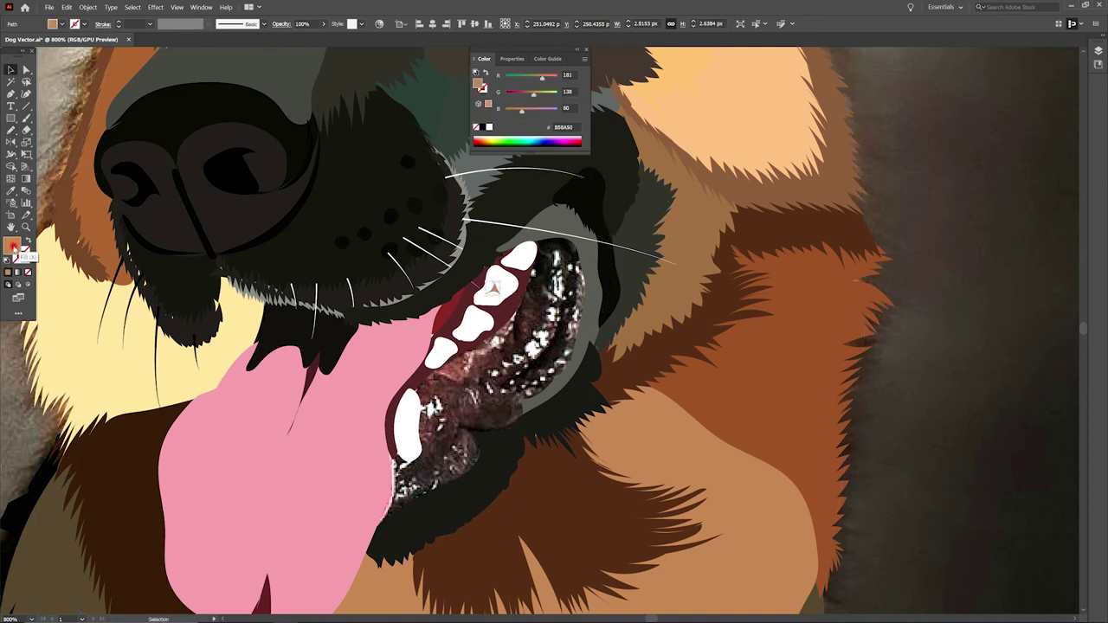
{"action": "key", "text": "n"}
{"action": "left_click_drag", "start_coordinate": [478, 311], "coordinate": [484, 330]}
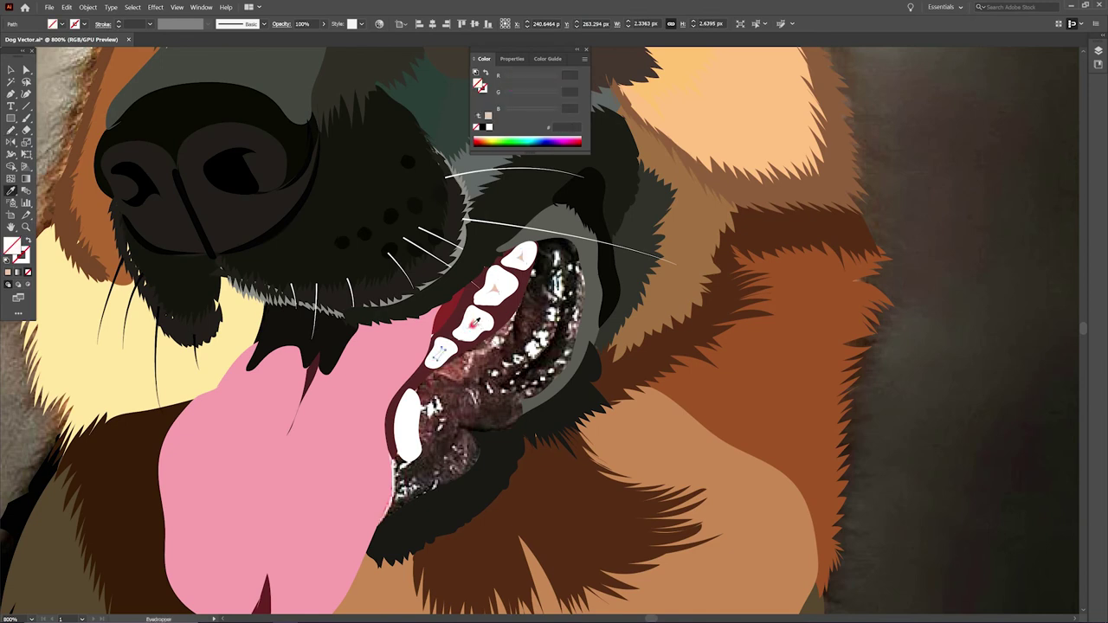
{"action": "key", "text": "v"}
{"action": "left_click", "coordinate": [563, 276]}
{"action": "key", "text": "ctrl+shift+a"}
{"action": "key", "text": "n"}
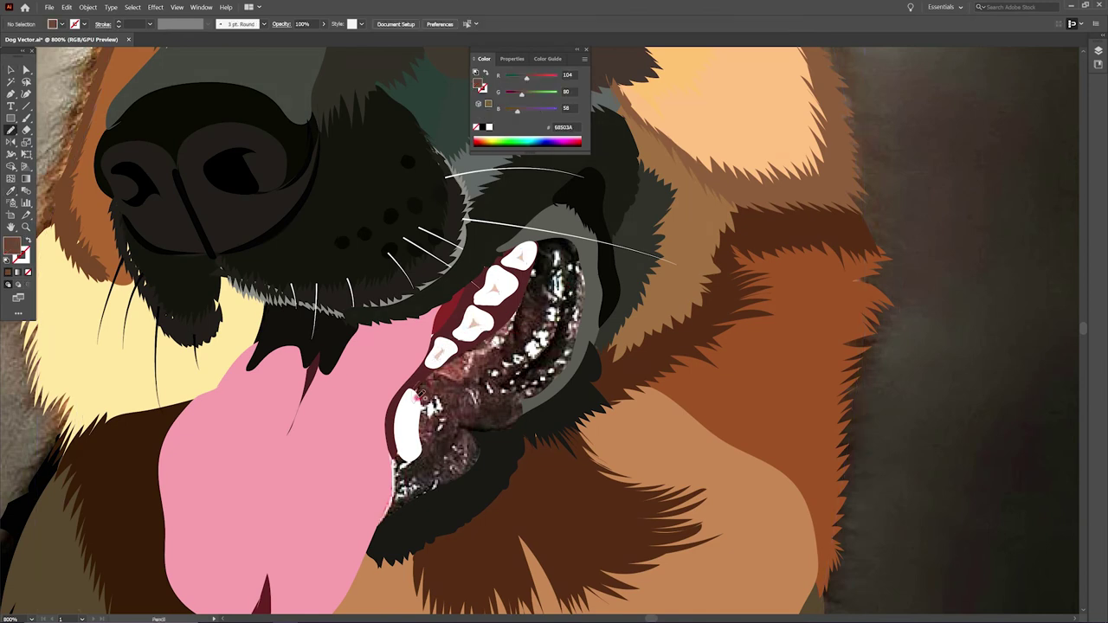
Draw a gum shape along the teeth edge and the mouth-interior shape
{"action": "left_click_drag", "start_coordinate": [424, 374], "coordinate": [519, 294]}
{"action": "key", "text": "v"}
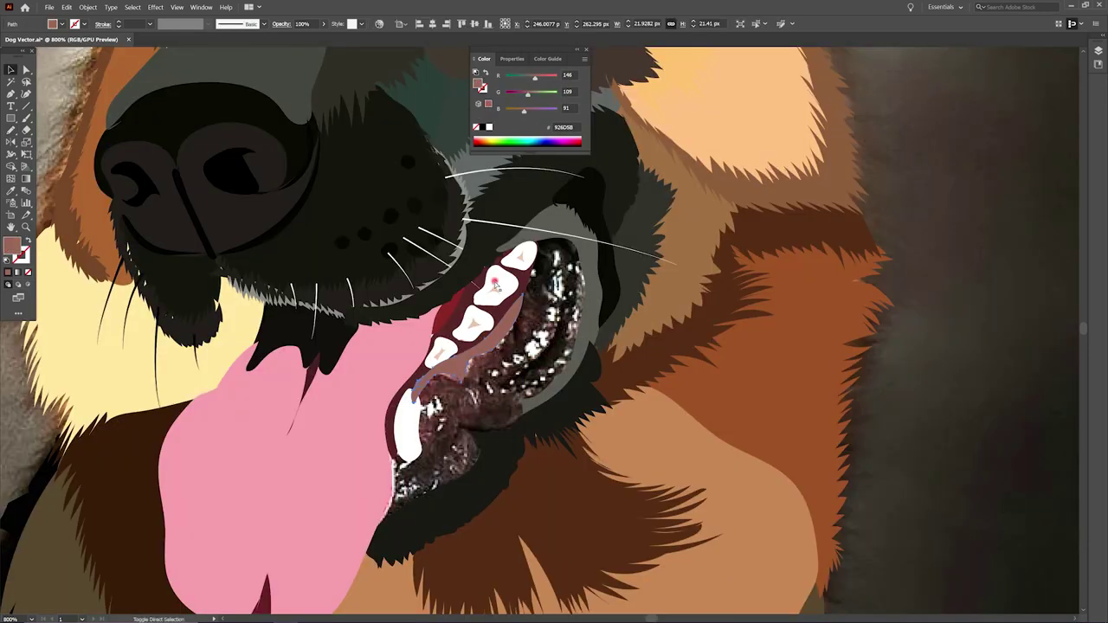
{"action": "key", "text": "v"}
{"action": "key", "text": "n"}
{"action": "left_click", "coordinate": [554, 309], "text": "ctrl"}
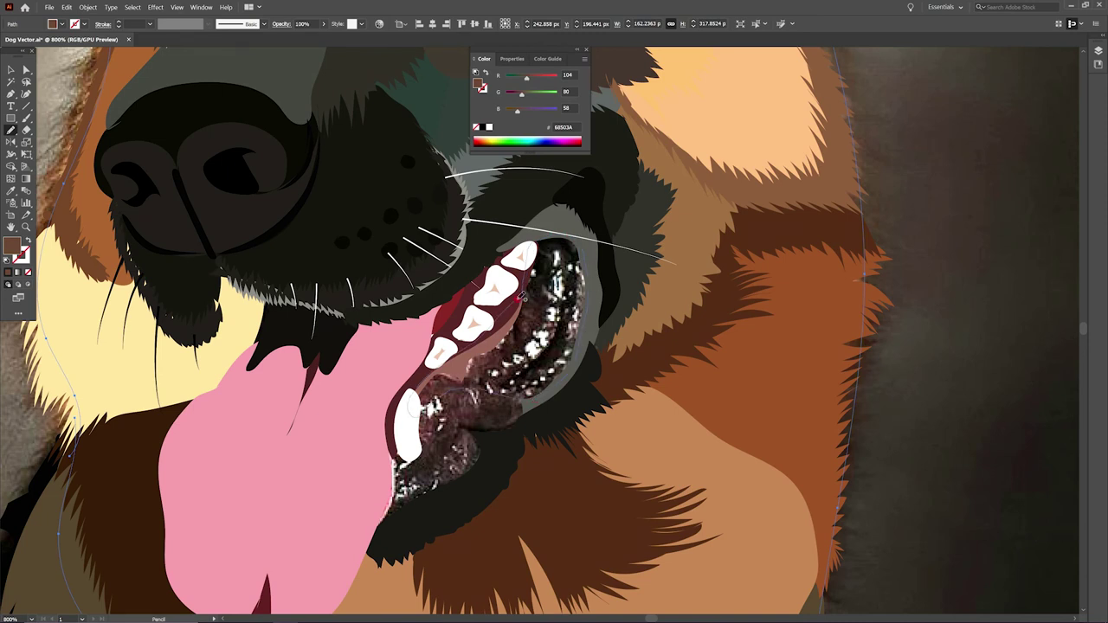
{"action": "key", "text": "v"}
Bring the mouth-interior shape forward and fill it with dark brown
{"action": "key", "text": "ctrl+shift+bracketright"}
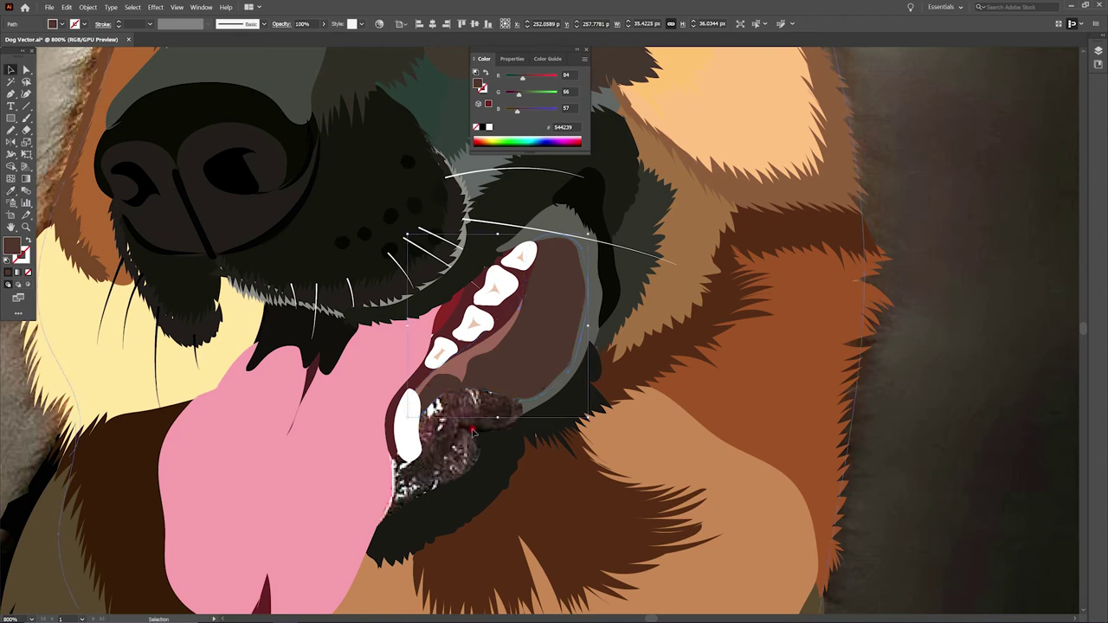
{"action": "key", "text": "n"}
{"action": "left_click", "coordinate": [500, 389], "text": "ctrl"}
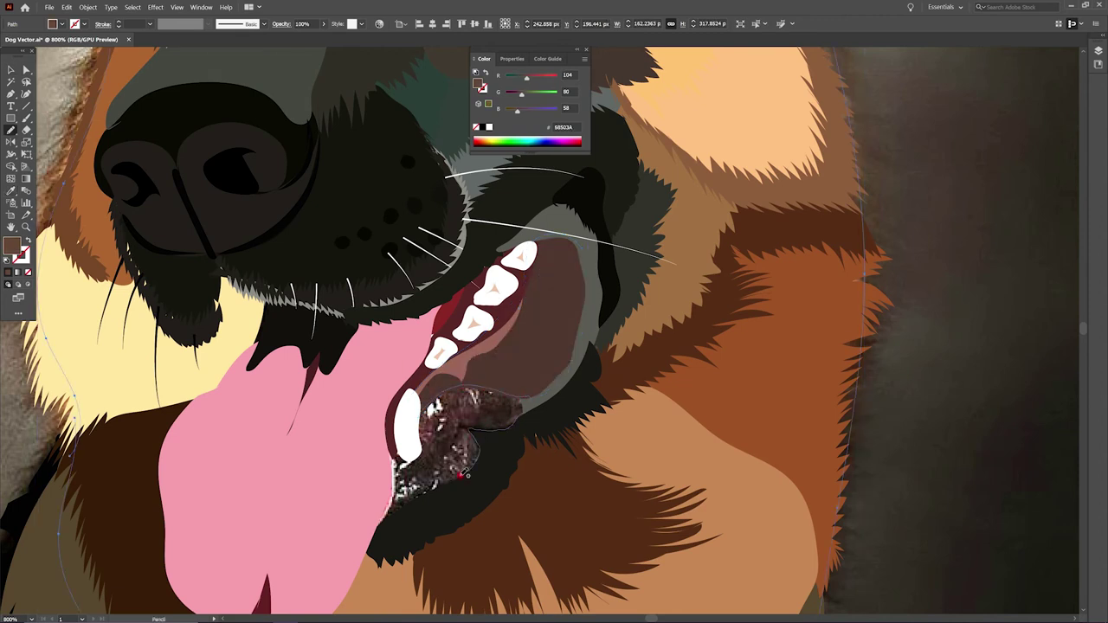
{"action": "key", "text": "ctrl+shift+bracketright"}
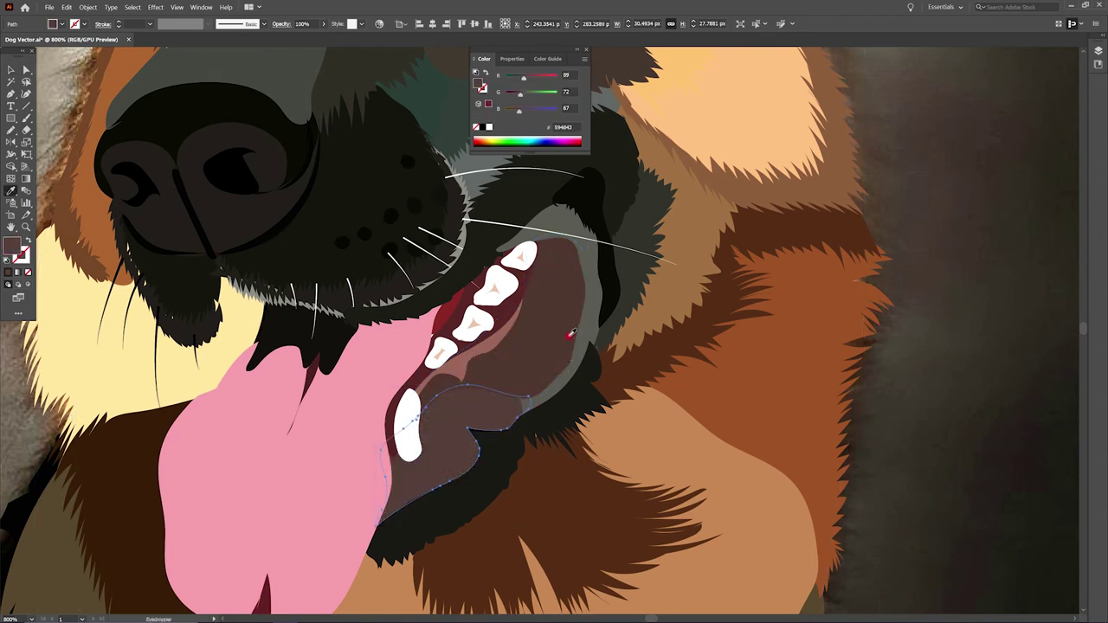
{"action": "key", "text": "v"}
{"action": "left_click", "coordinate": [529, 252]}
{"action": "key", "text": "ctrl+shift+a"}
Zoom out to show both dog artboards and select the reference photo
{"action": "key", "text": "ctrl+0"}
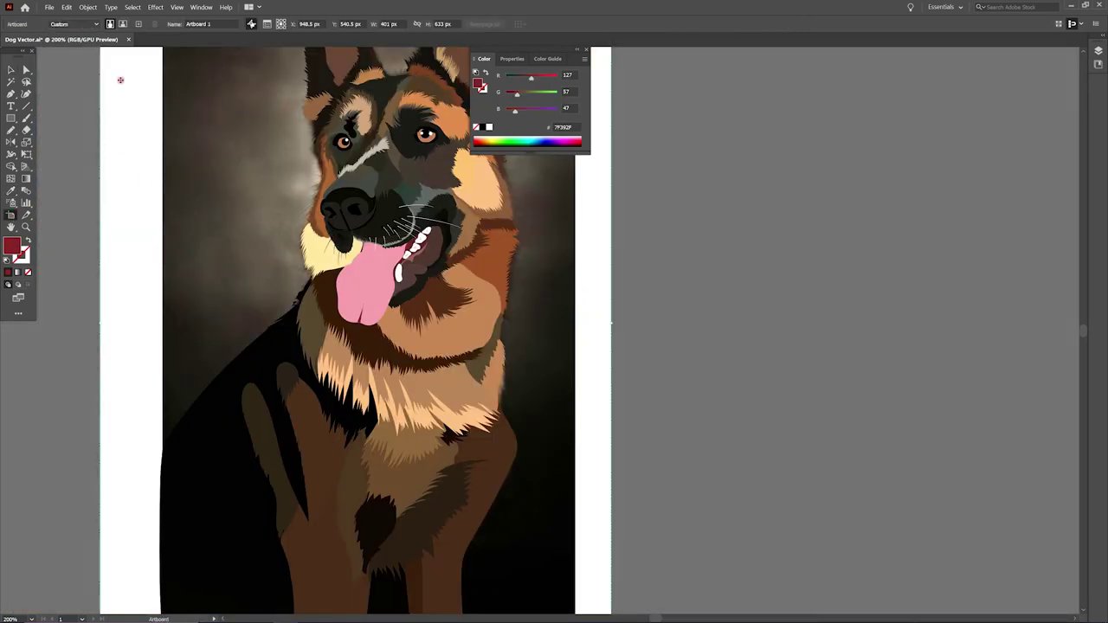
{"action": "key", "text": "ctrl+0"}
{"action": "scroll", "coordinate": [534, 316], "scroll_direction": "up", "scroll_amount": 2}
{"action": "left_click", "coordinate": [534, 316]}
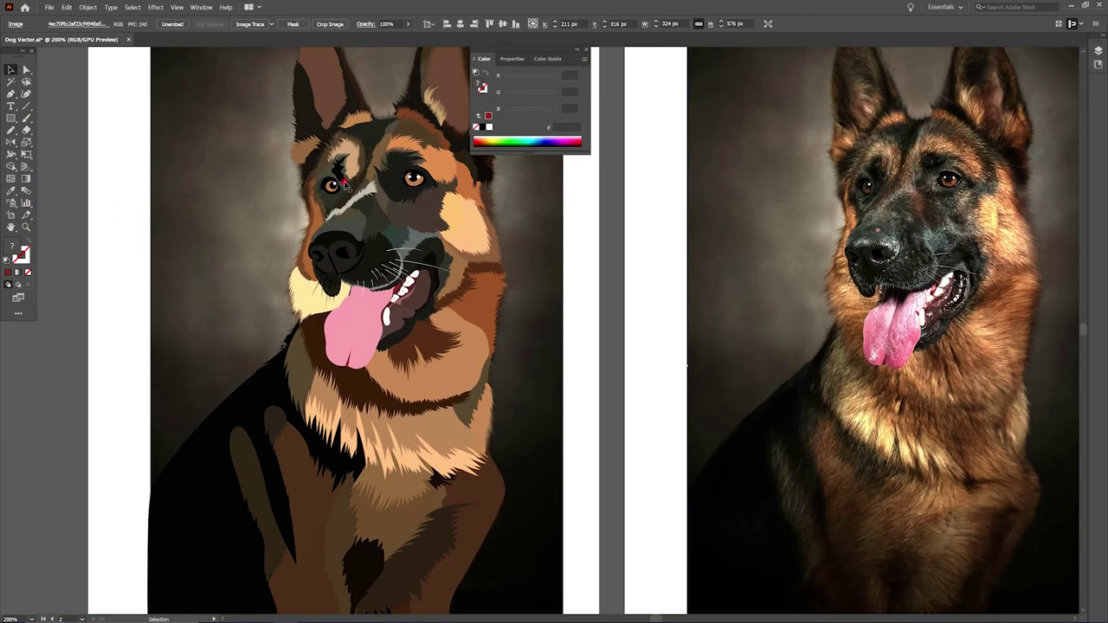
{"action": "left_click", "coordinate": [186, 296]}
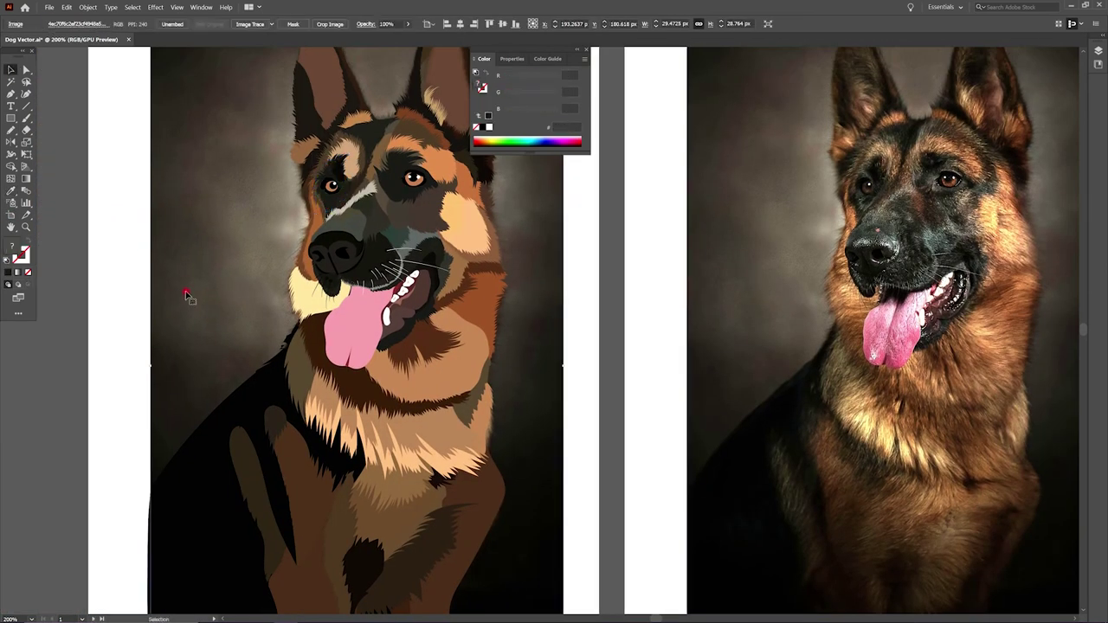
{"action": "key", "text": "ctrl+shift+a"}
Draw a centre line on the tongue and give it a tapered width profile
{"action": "key", "text": "p"}
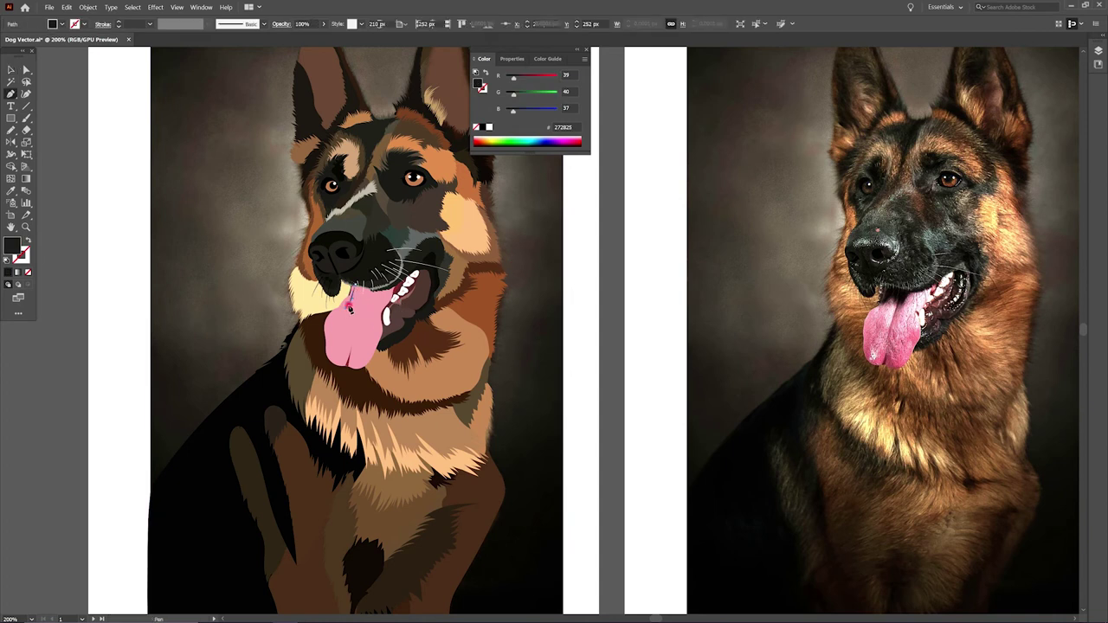
{"action": "left_click", "coordinate": [353, 295]}
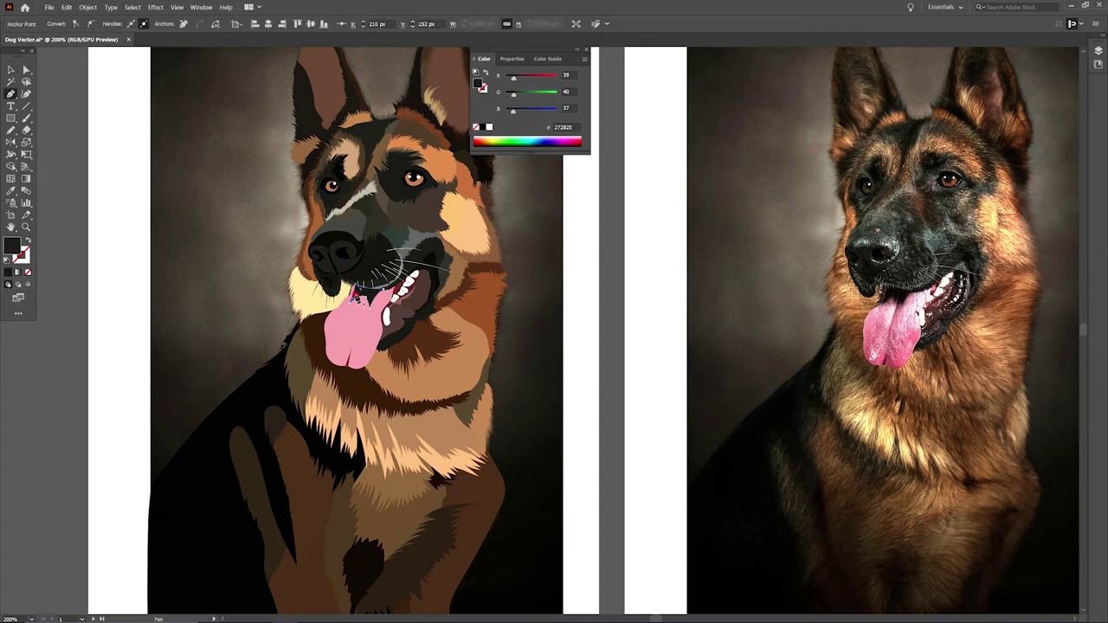
{"action": "key", "text": "a"}
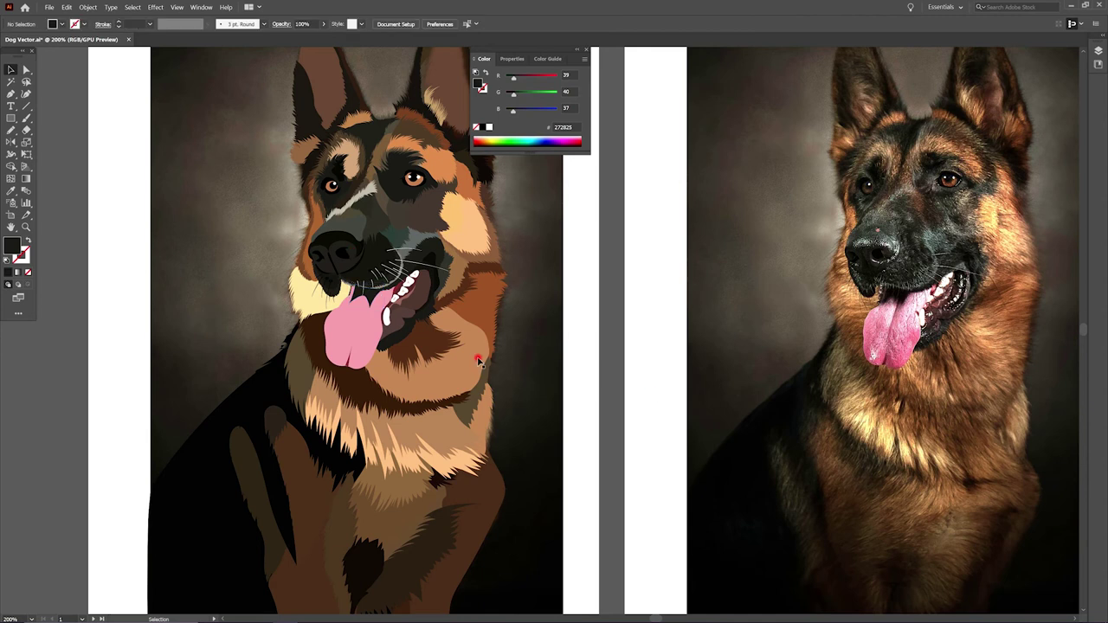
{"action": "key", "text": "p"}
{"action": "key", "text": "shift+x"}
{"action": "key", "text": "v"}
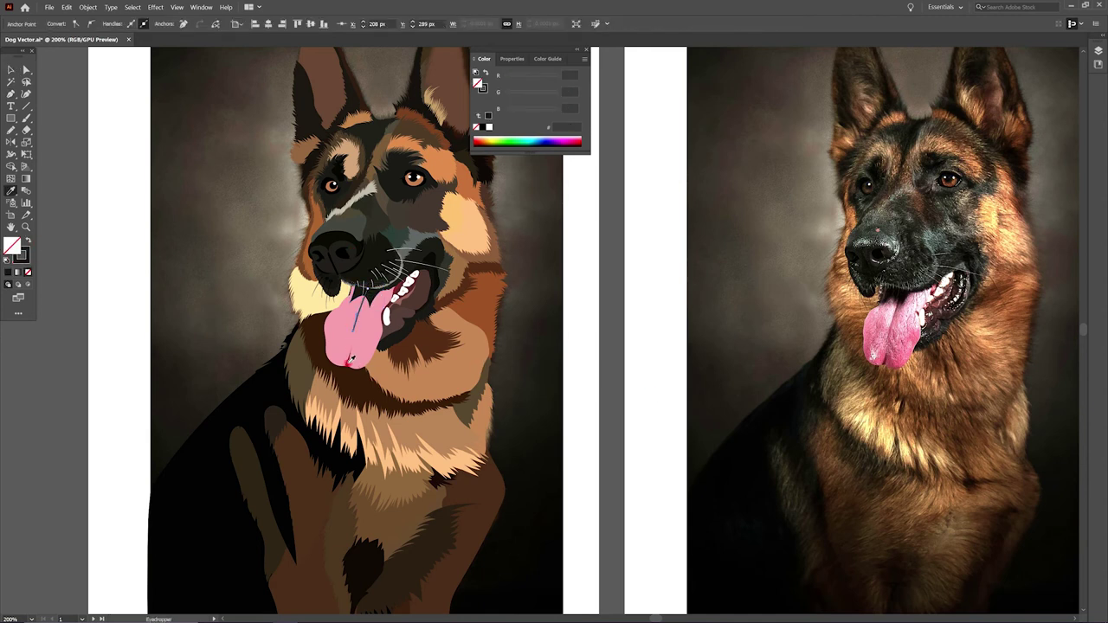
{"action": "left_click", "coordinate": [182, 23]}
{"action": "left_click", "coordinate": [179, 105]}
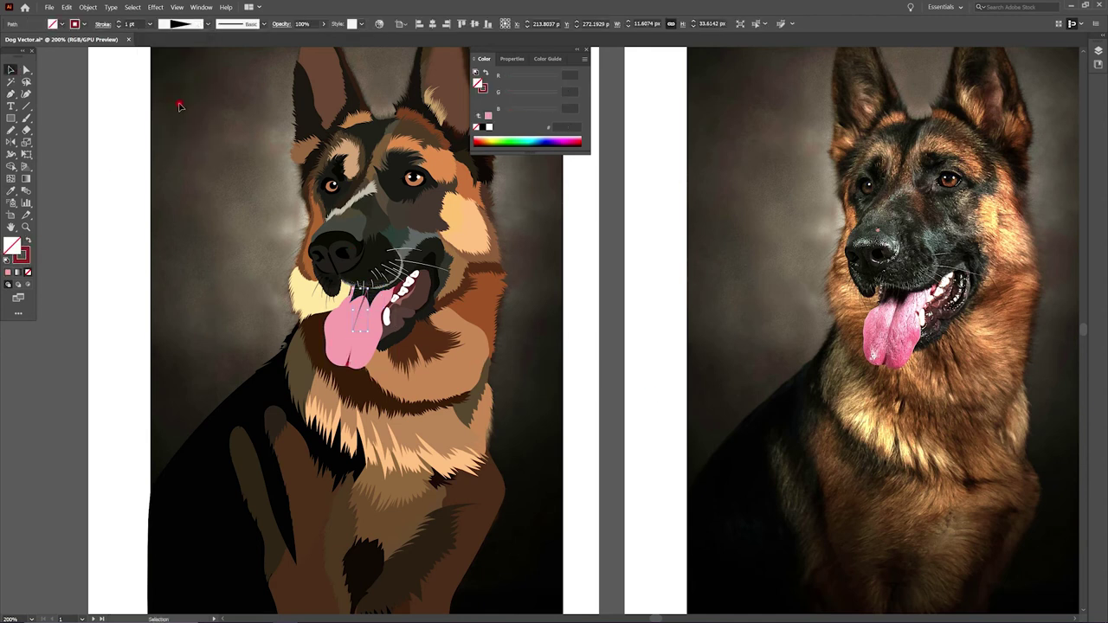
{"action": "left_click", "coordinate": [132, 66]}
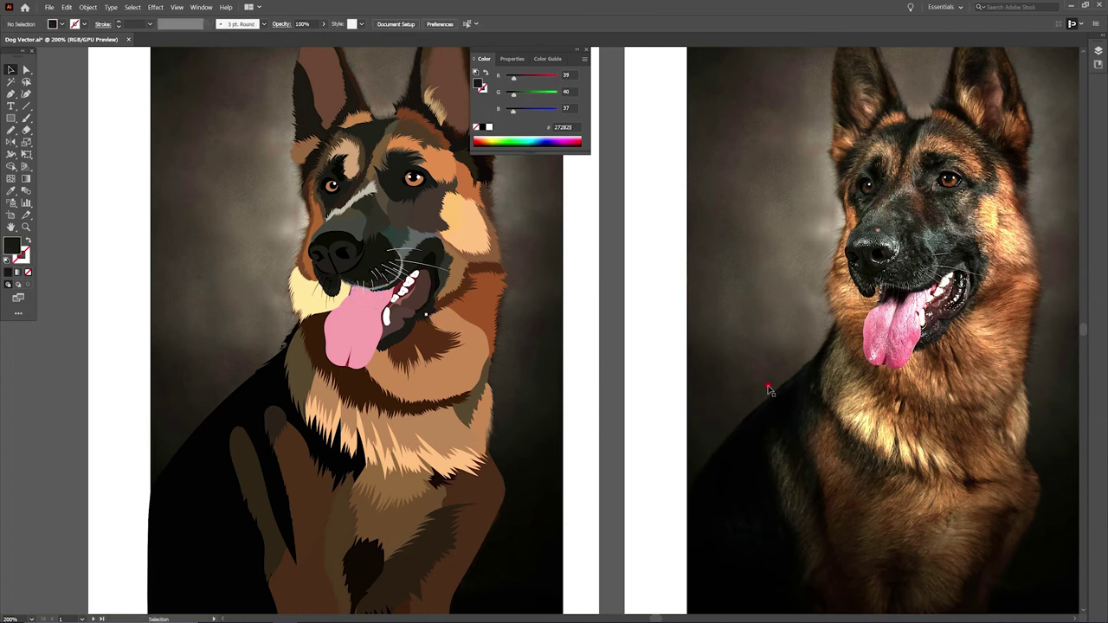
Paint a small tapered white highlight on a tooth with the Paintbrush
{"action": "key", "text": "b"}
{"action": "scroll", "coordinate": [212, 387], "scroll_direction": "up", "scroll_amount": 2}
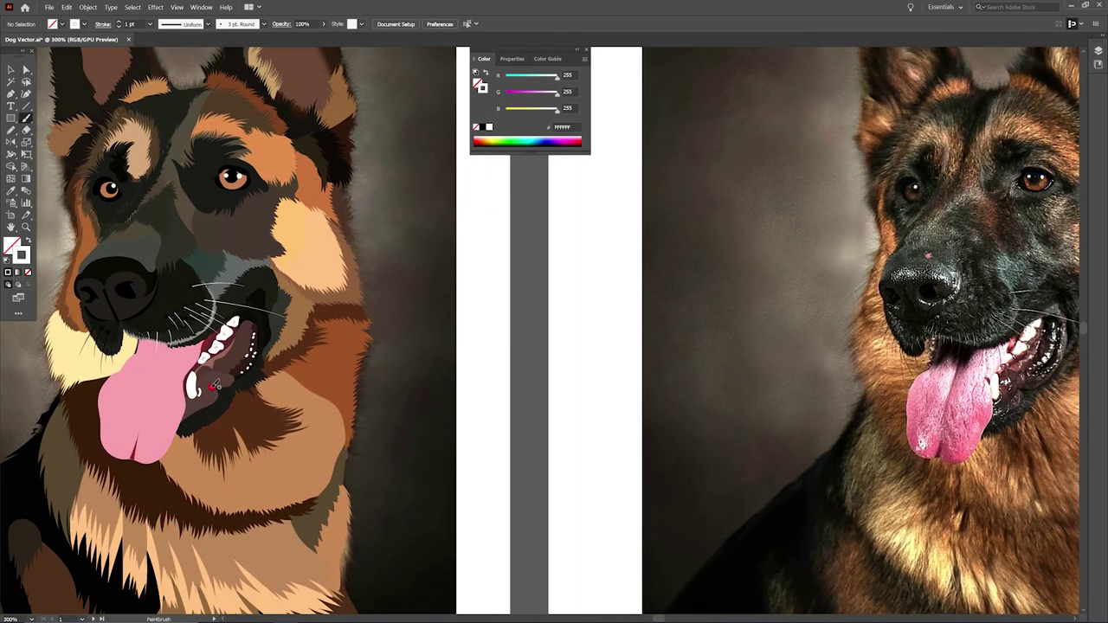
{"action": "left_click_drag", "start_coordinate": [193, 391], "coordinate": [190, 402]}
{"action": "left_click", "coordinate": [181, 23]}
{"action": "left_click", "coordinate": [179, 105]}
{"action": "key", "text": "v"}
{"action": "key", "text": "b"}
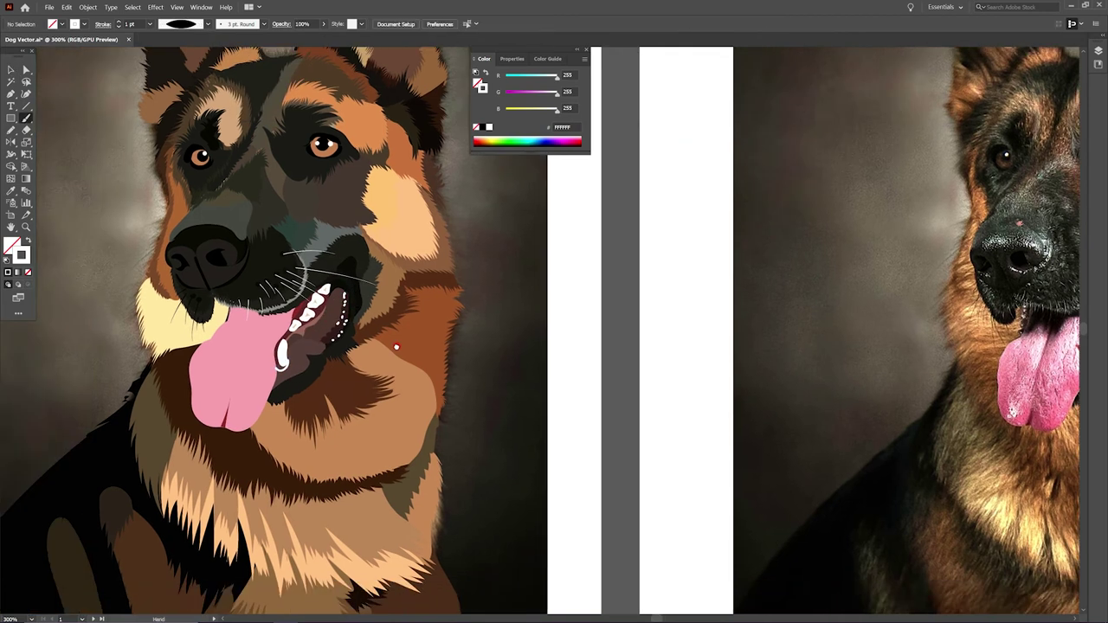
Draw a fine near-black Pencil stroke along the top of the nose
{"action": "mouse_move", "coordinate": [133, 296]}
{"action": "left_mouse_down"}
{"action": "mouse_move", "coordinate": [172, 315]}
{"action": "mouse_move", "coordinate": [193, 301]}
{"action": "mouse_move", "coordinate": [121, 319]}
{"action": "left_mouse_up"}
{"action": "key", "text": "n"}
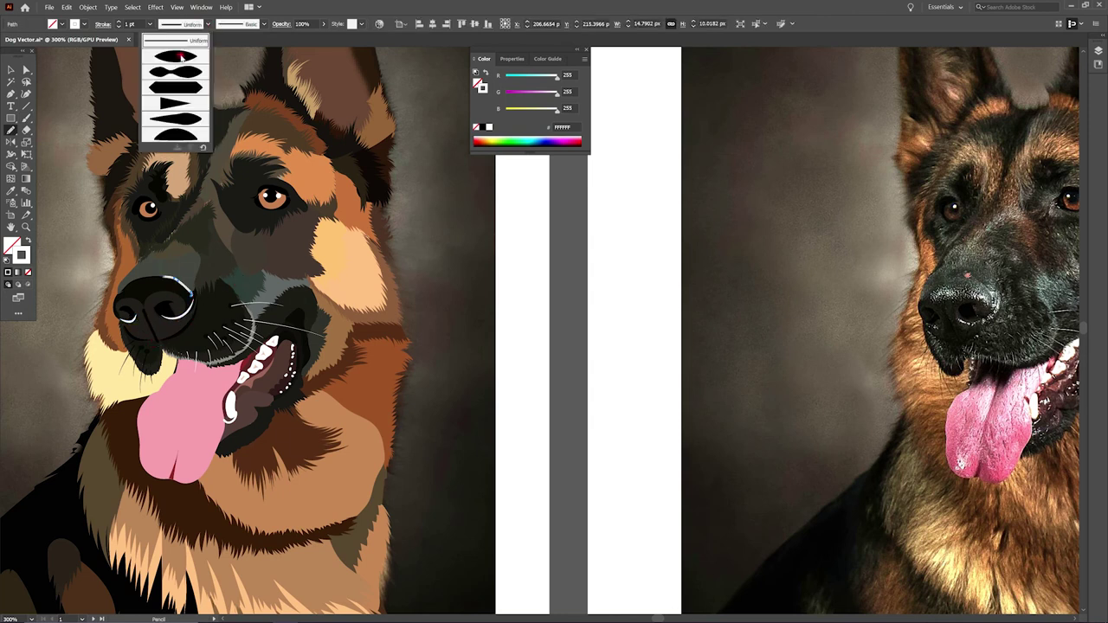
{"action": "key", "text": "i"}
{"action": "left_click", "coordinate": [184, 283]}
{"action": "key", "text": "v"}
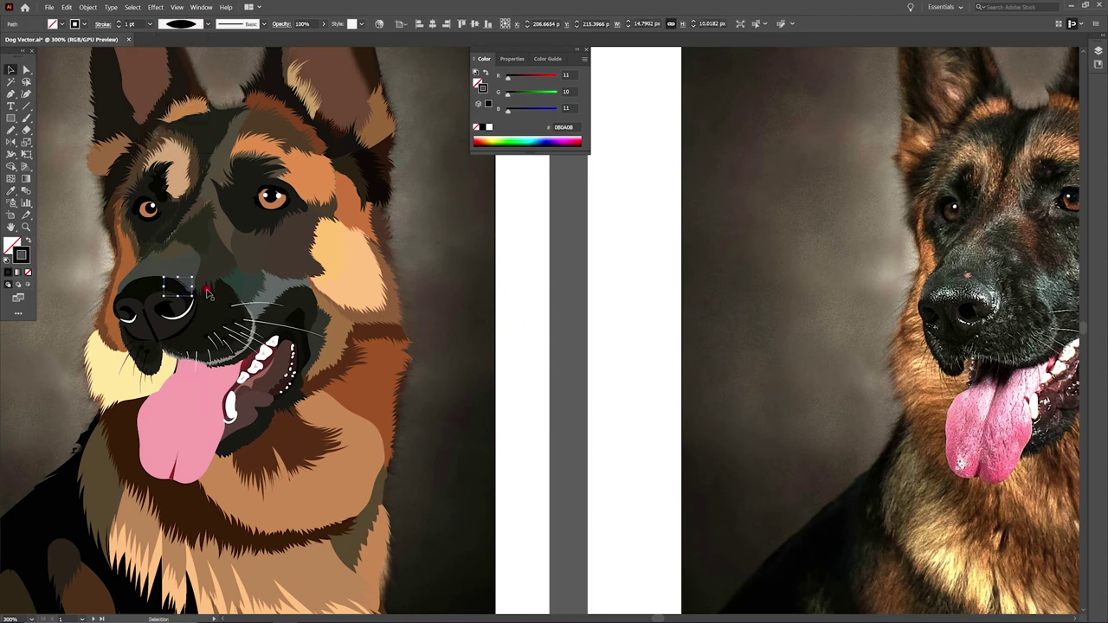
{"action": "left_click", "coordinate": [178, 249]}
{"action": "left_click_drag", "start_coordinate": [382, 355], "coordinate": [444, 344]}
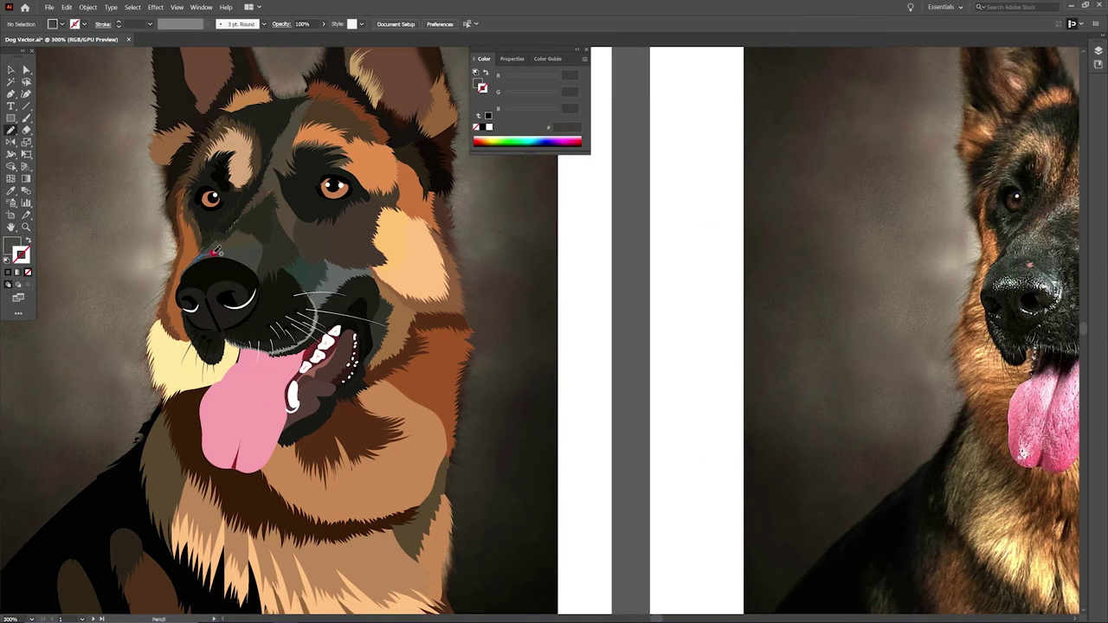
{"action": "left_click_drag", "start_coordinate": [209, 260], "coordinate": [182, 275]}
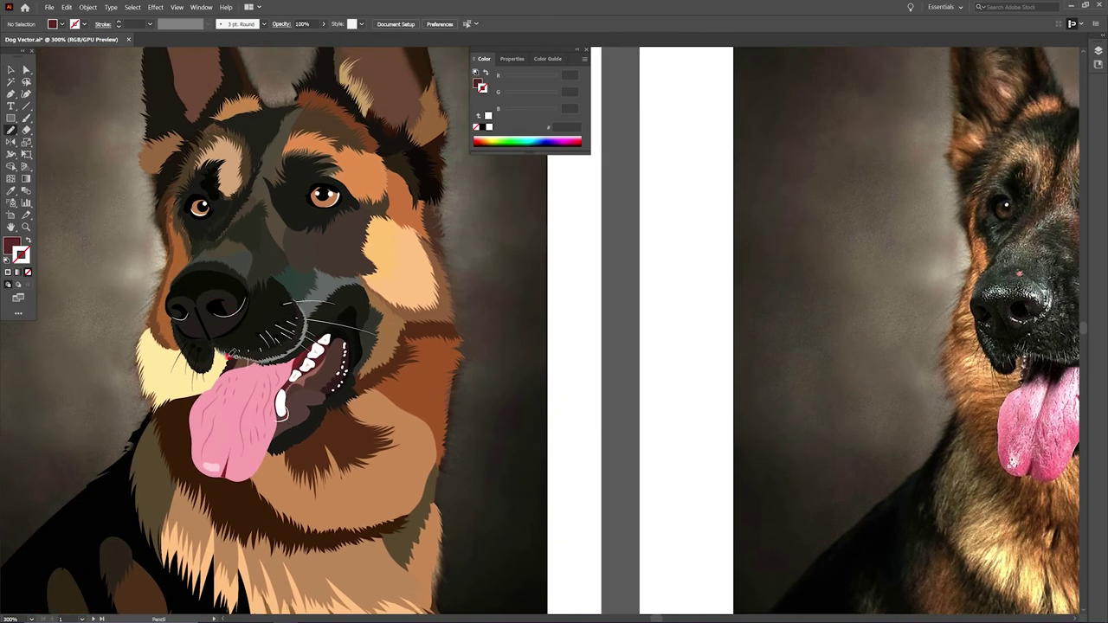
Inspect the lip path and the whiskers beside the mouth across both artboards
{"action": "left_click", "coordinate": [232, 355], "text": "ctrl"}
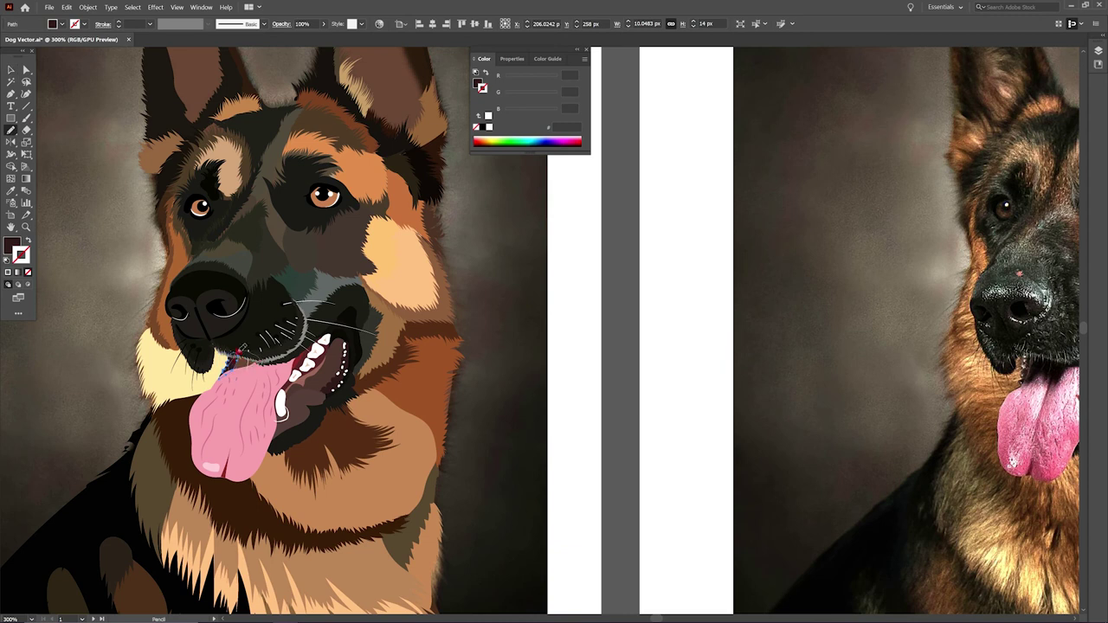
{"action": "key", "text": "ctrl+shift+a"}
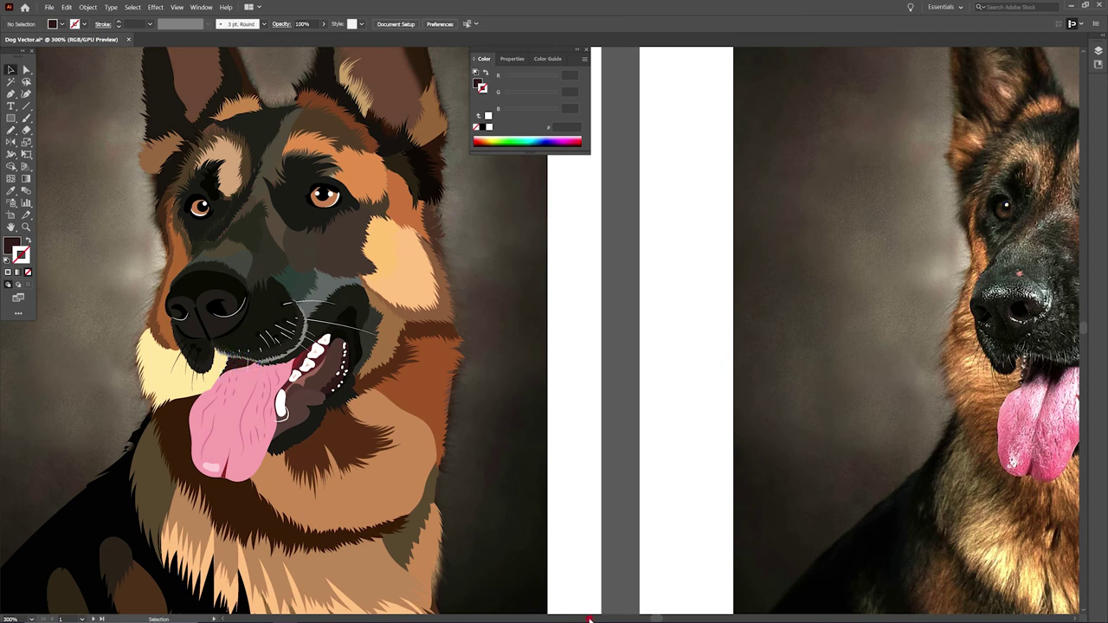
{"action": "scroll", "coordinate": [492, 532], "scroll_direction": "down", "scroll_amount": 5}
{"action": "scroll", "coordinate": [492, 531], "scroll_direction": "up", "scroll_amount": 3}
{"action": "left_click_drag", "start_coordinate": [509, 431], "coordinate": [488, 448]}
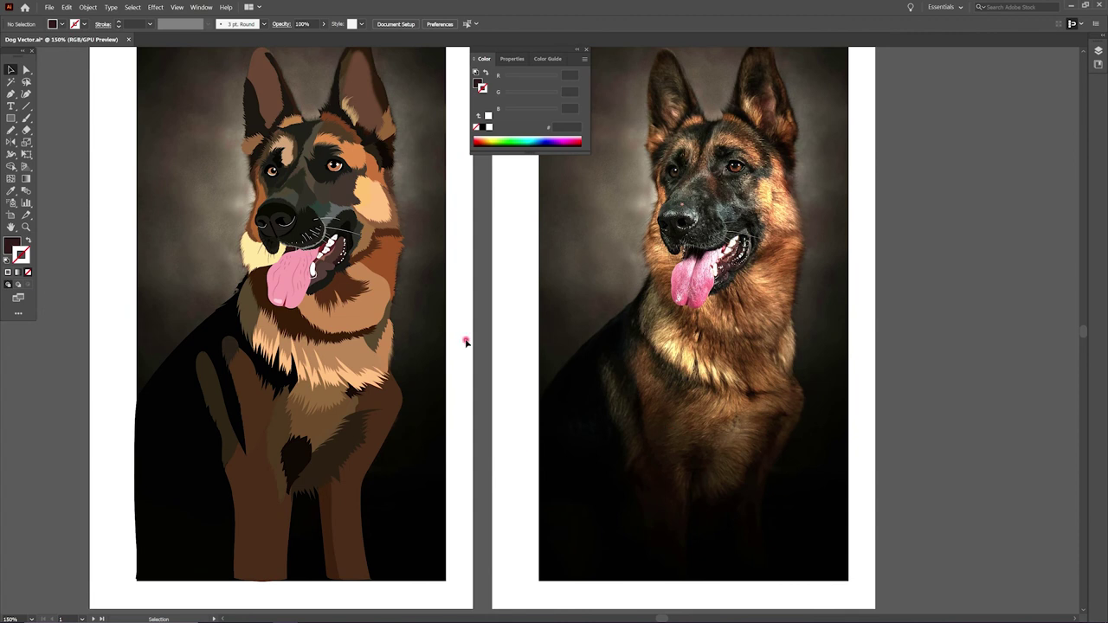
{"action": "scroll", "coordinate": [351, 245], "scroll_direction": "up", "scroll_amount": 5}
{"action": "left_click", "coordinate": [387, 392], "text": "ctrl"}
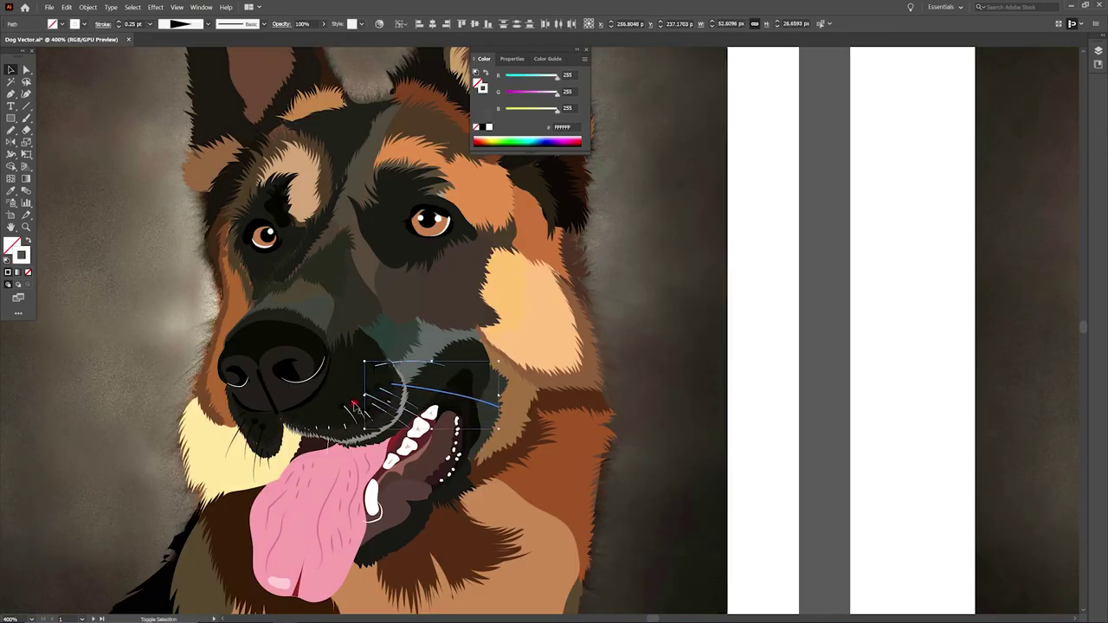
{"action": "left_click", "coordinate": [353, 404], "text": "shift"}
{"action": "left_click", "coordinate": [322, 432], "text": "ctrl"}
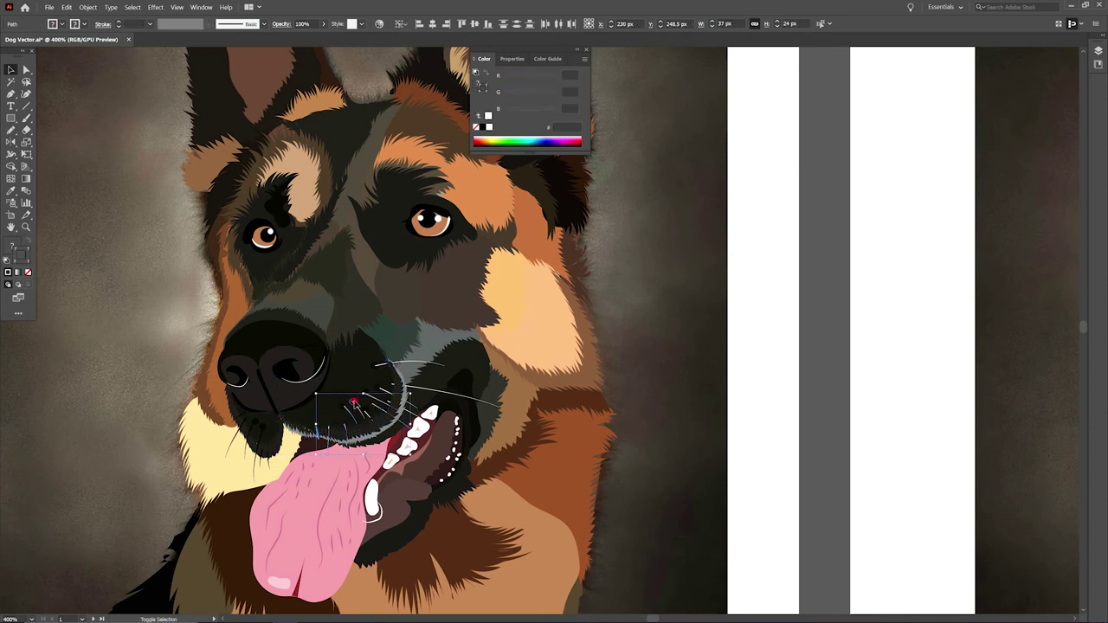
{"action": "key", "text": "ctrl+shift+a"}
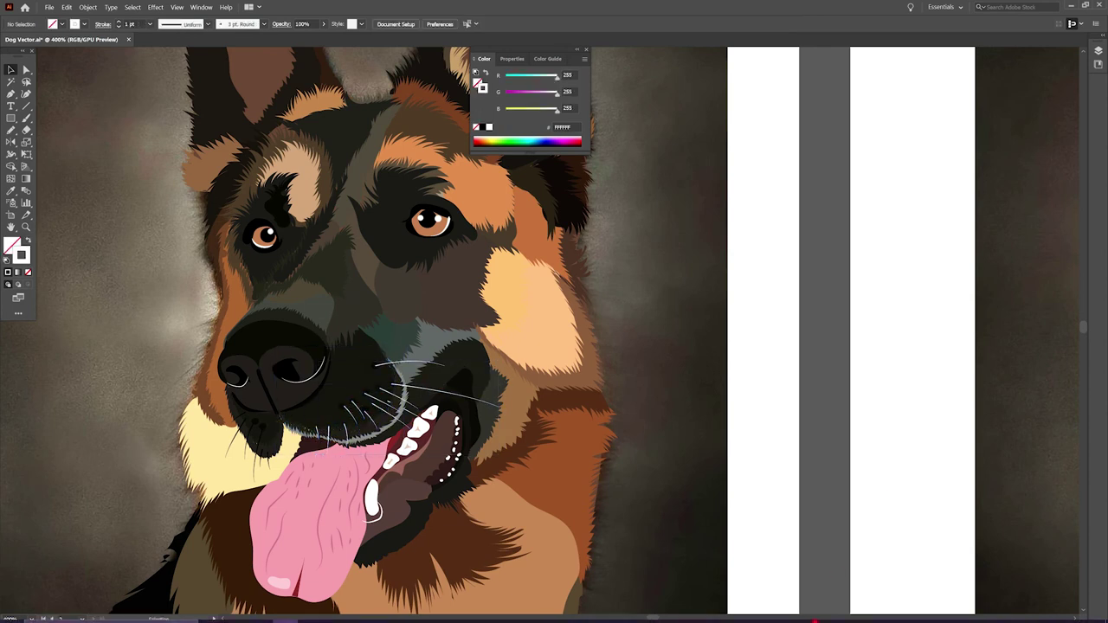
{"action": "scroll", "coordinate": [571, 379], "scroll_direction": "down", "scroll_amount": 3}
{"action": "scroll", "coordinate": [571, 379], "scroll_direction": "down", "scroll_amount": 3}
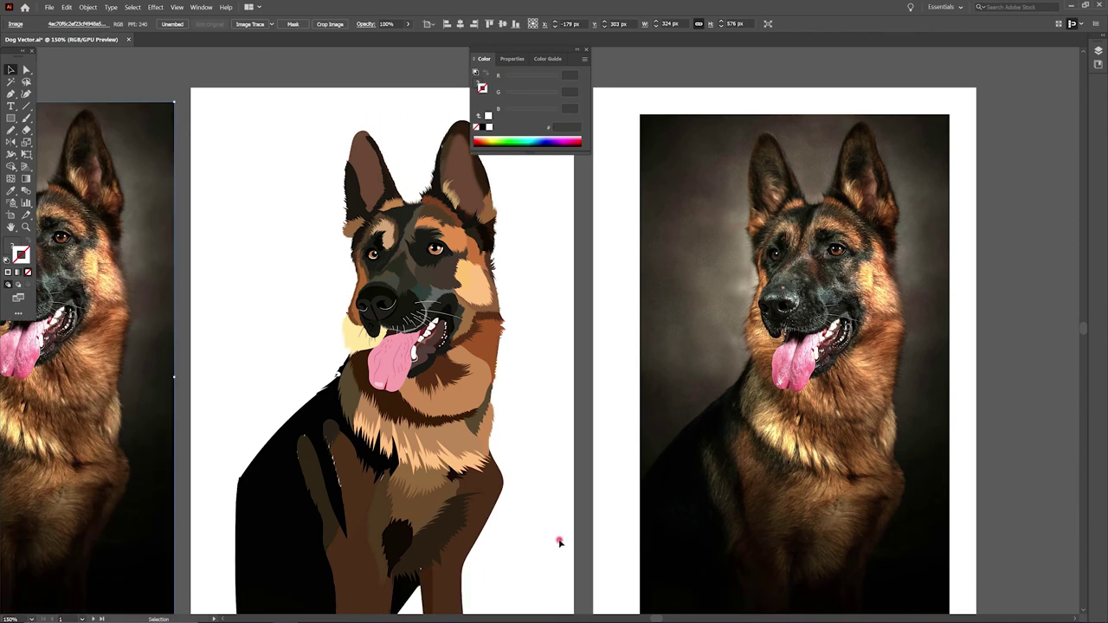
Draw a rectangle filling the left artboard and send it behind the dog
{"action": "scroll", "coordinate": [558, 421], "scroll_direction": "down", "scroll_amount": 2}
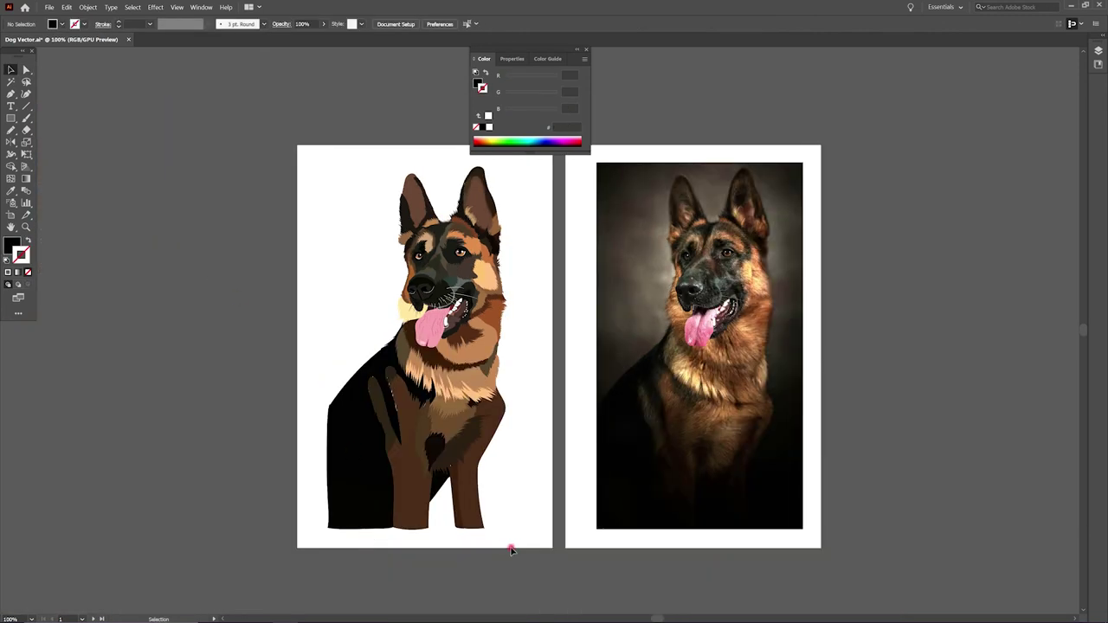
{"action": "left_click_drag", "start_coordinate": [394, 357], "coordinate": [392, 358]}
{"action": "key", "text": "i"}
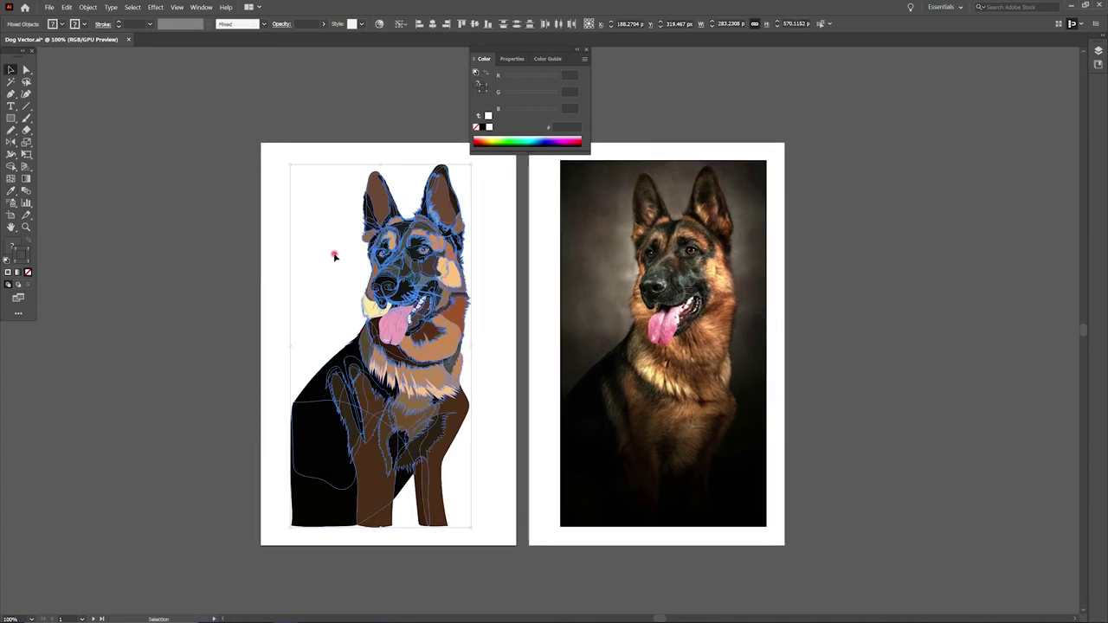
{"action": "left_click_drag", "start_coordinate": [483, 486], "coordinate": [507, 529]}
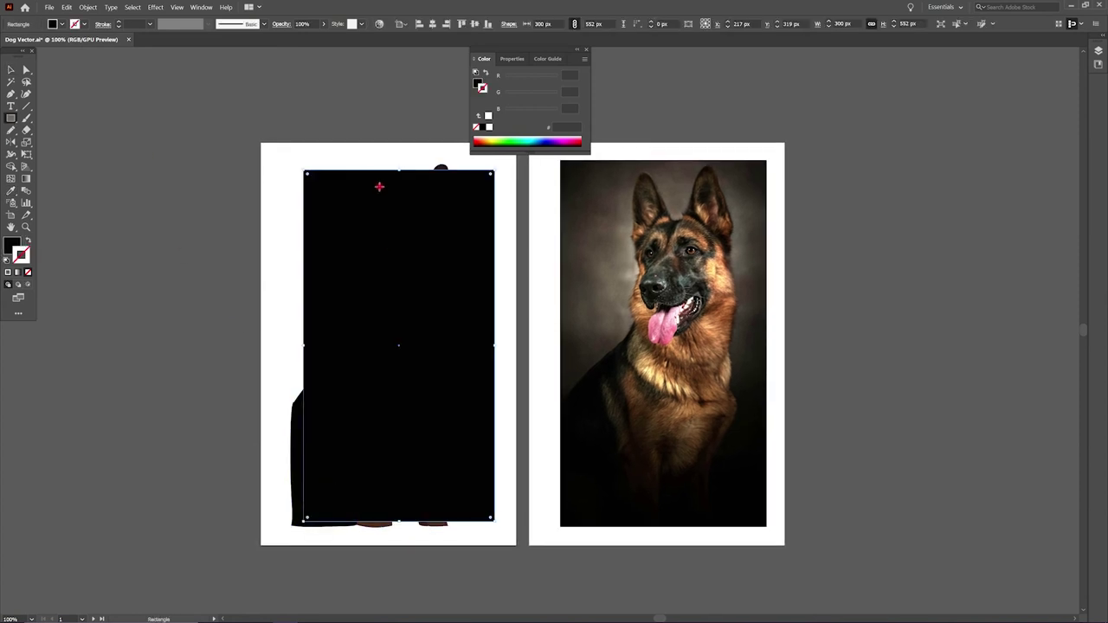
{"action": "key", "text": "v"}
{"action": "left_click_drag", "start_coordinate": [301, 168], "coordinate": [270, 154]}
{"action": "left_click_drag", "start_coordinate": [495, 346], "coordinate": [507, 347]}
{"action": "left_click_drag", "start_coordinate": [388, 530], "coordinate": [388, 535]}
{"action": "key", "text": "ctrl+shift+bracketleft"}
{"action": "key", "text": "i"}
{"action": "left_click", "coordinate": [608, 330]}
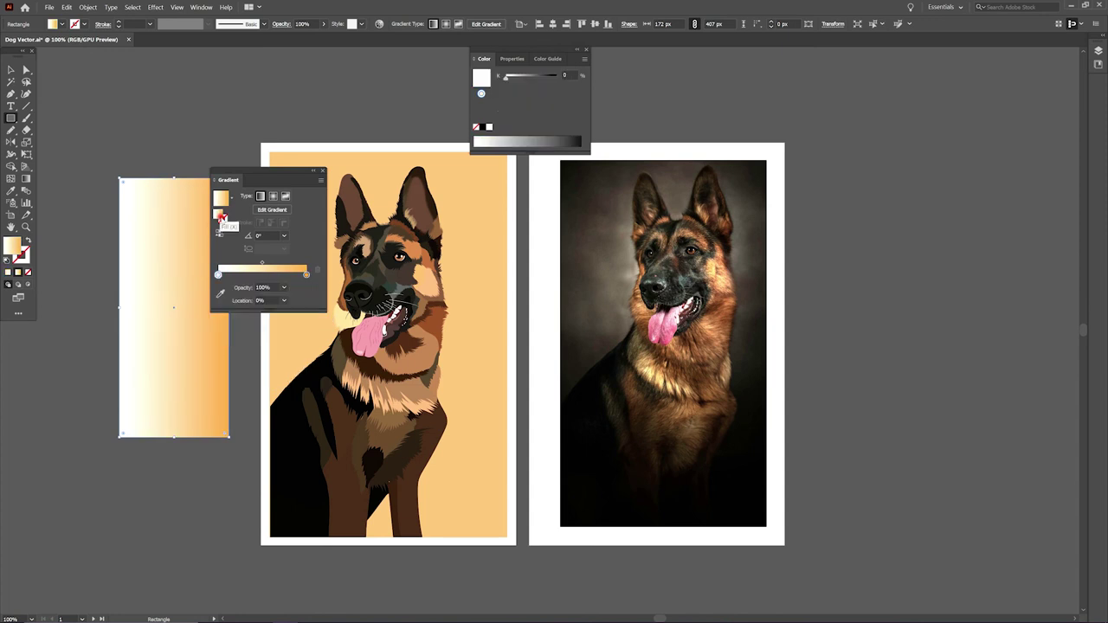
{"action": "key", "text": "slash"}
Fill it with a radial gradient: wide pale tan centre fading to dark brown edges
{"action": "left_click_drag", "start_coordinate": [266, 307], "coordinate": [306, 438]}
{"action": "double_click", "coordinate": [218, 275]}
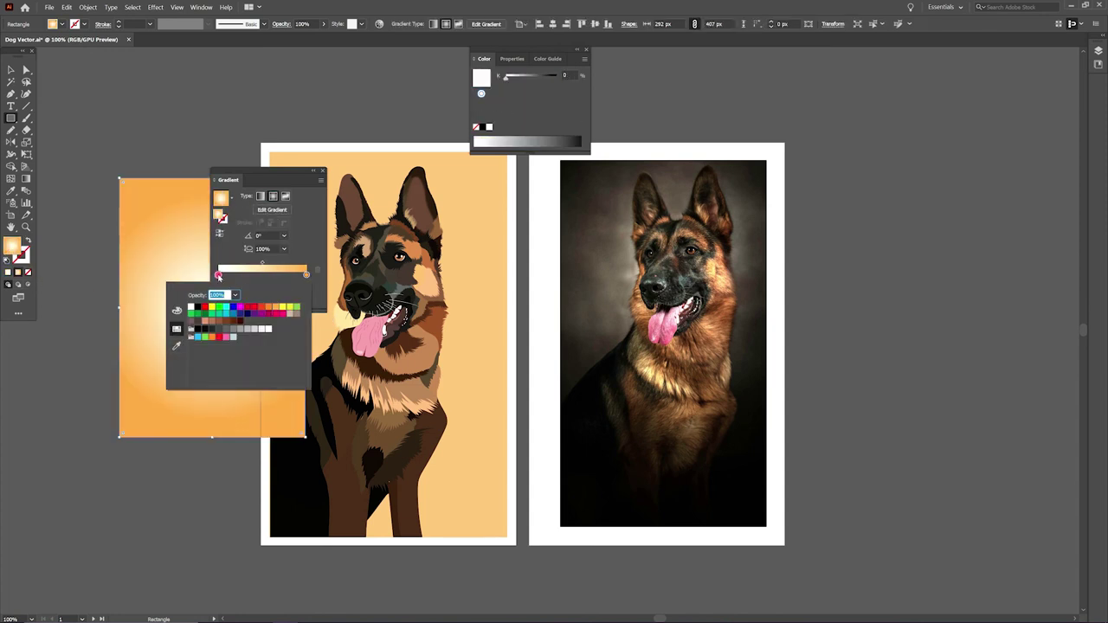
{"action": "left_click", "coordinate": [176, 345]}
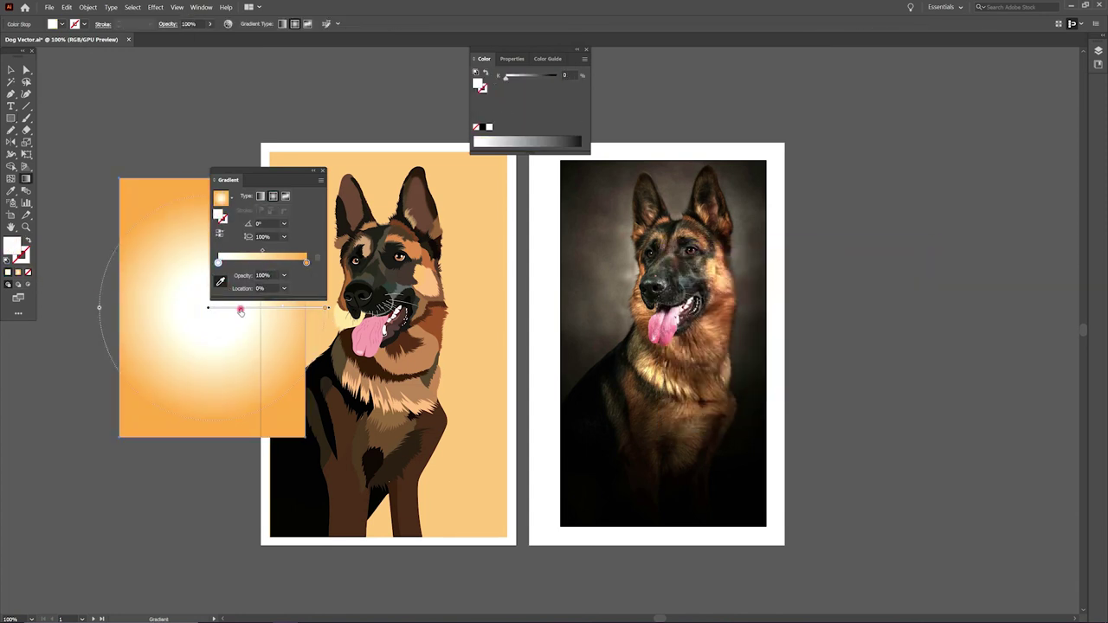
{"action": "left_click_drag", "start_coordinate": [244, 264], "coordinate": [281, 271]}
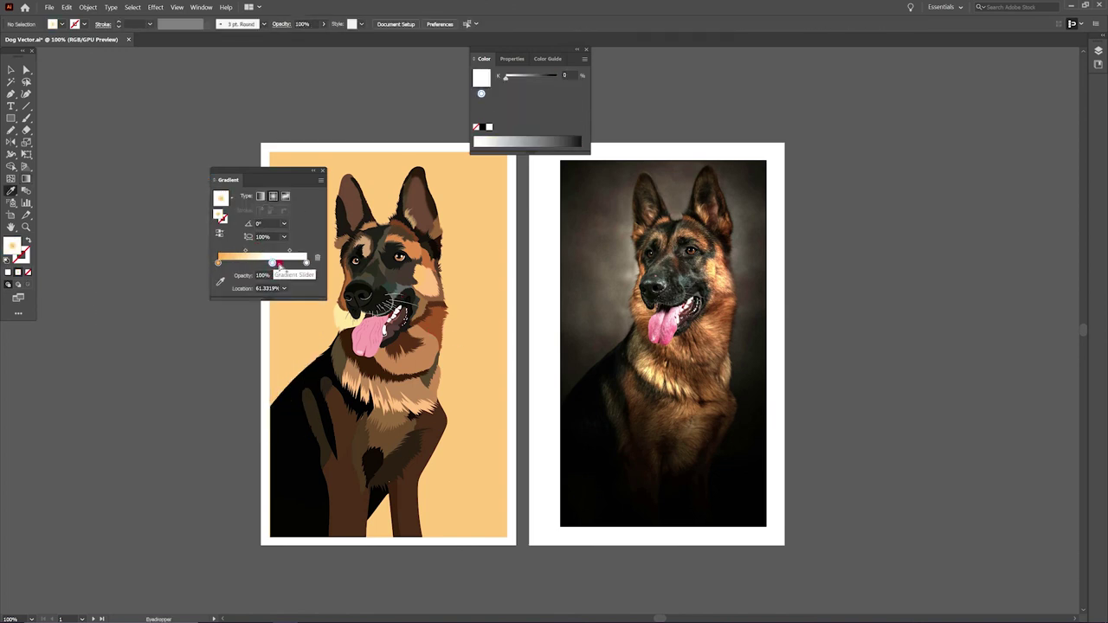
{"action": "double_click", "coordinate": [218, 262]}
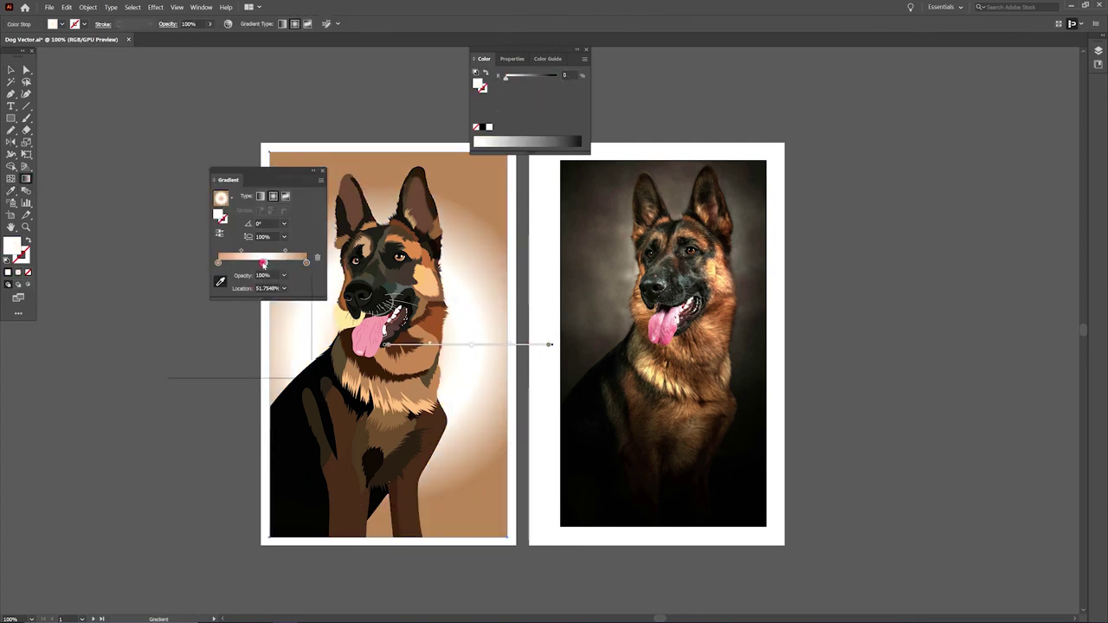
{"action": "left_click", "coordinate": [205, 310]}
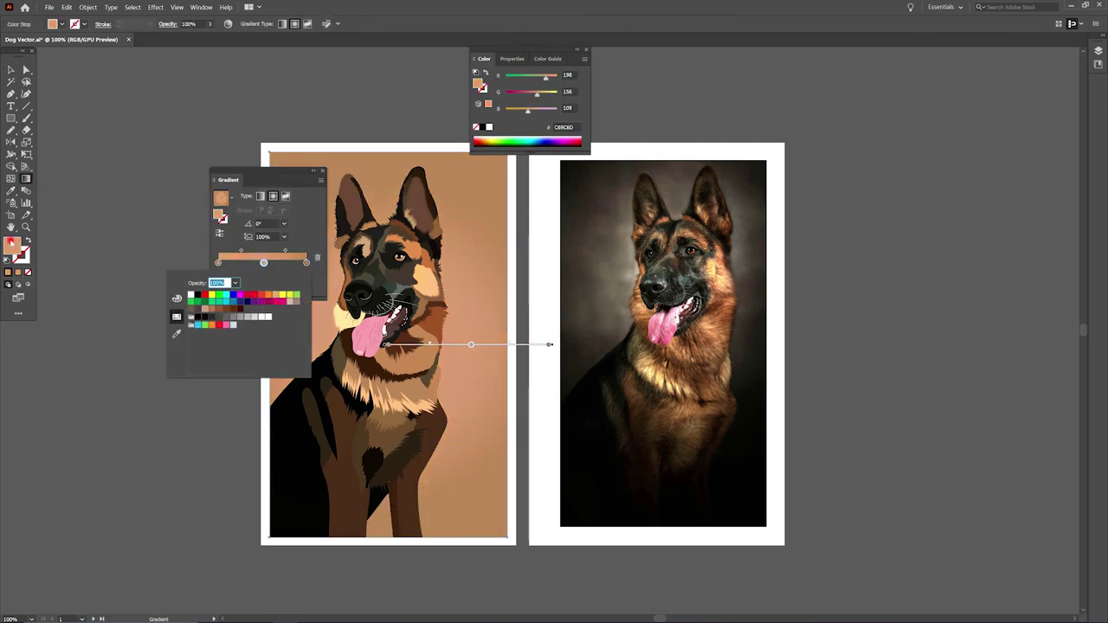
{"action": "double_click", "coordinate": [549, 345]}
{"action": "left_click", "coordinate": [481, 390]}
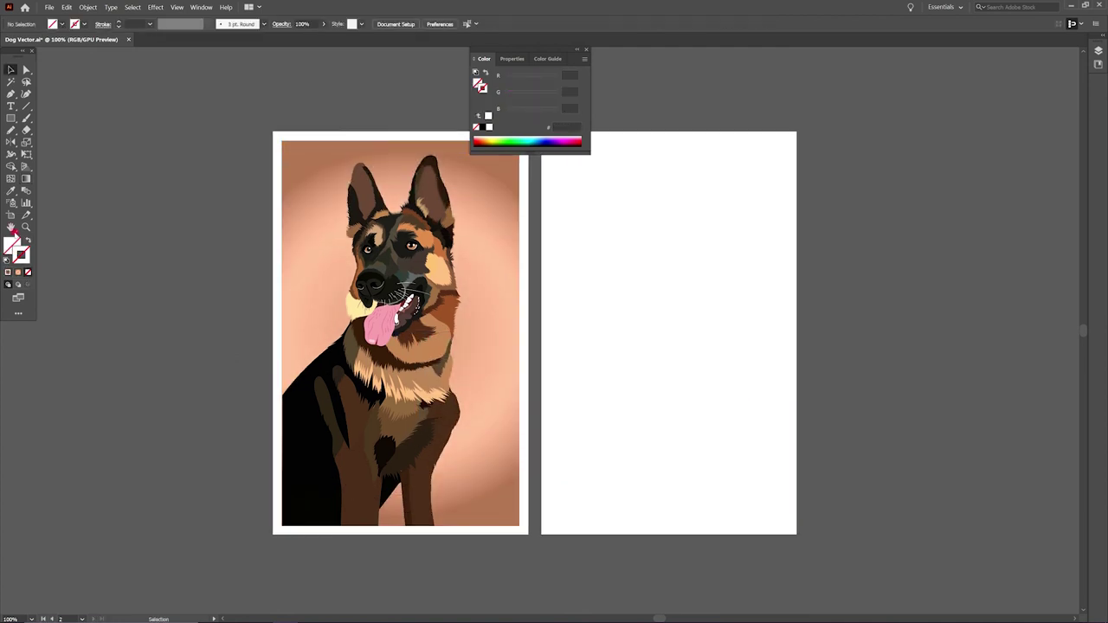
Try a light-grey to near-black radial gradient on the second artboard's background
{"action": "scroll", "coordinate": [525, 269], "scroll_direction": "up", "scroll_amount": 3}
{"action": "scroll", "coordinate": [524, 269], "scroll_direction": "up", "scroll_amount": 2}
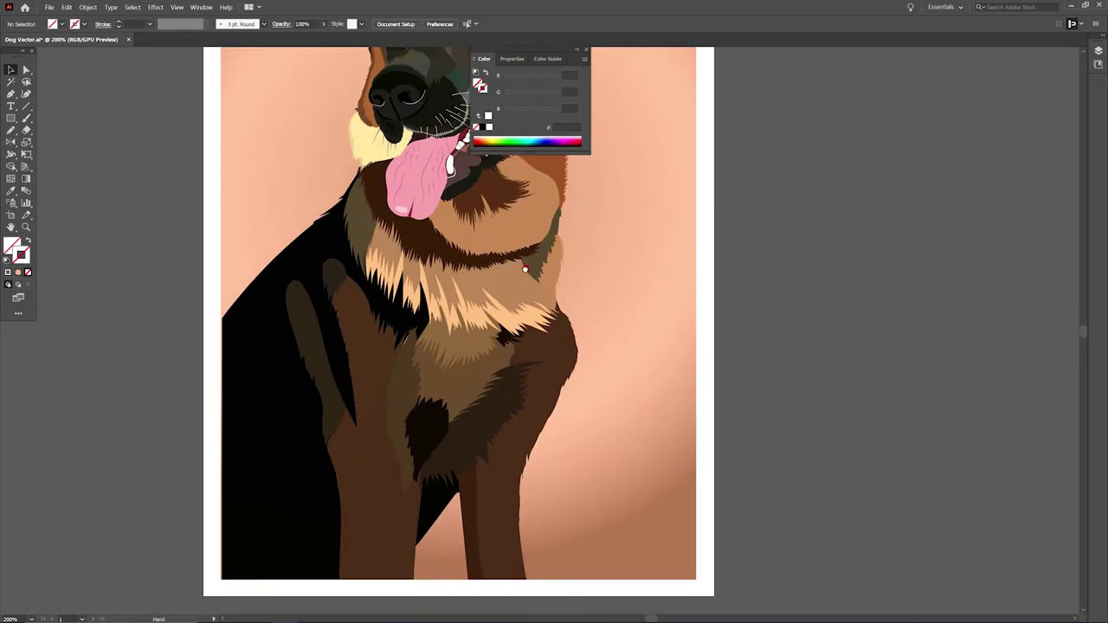
{"action": "scroll", "coordinate": [511, 396], "scroll_direction": "down", "scroll_amount": 3}
{"action": "scroll", "coordinate": [544, 384], "scroll_direction": "down", "scroll_amount": 2}
{"action": "key", "text": "shift+o"}
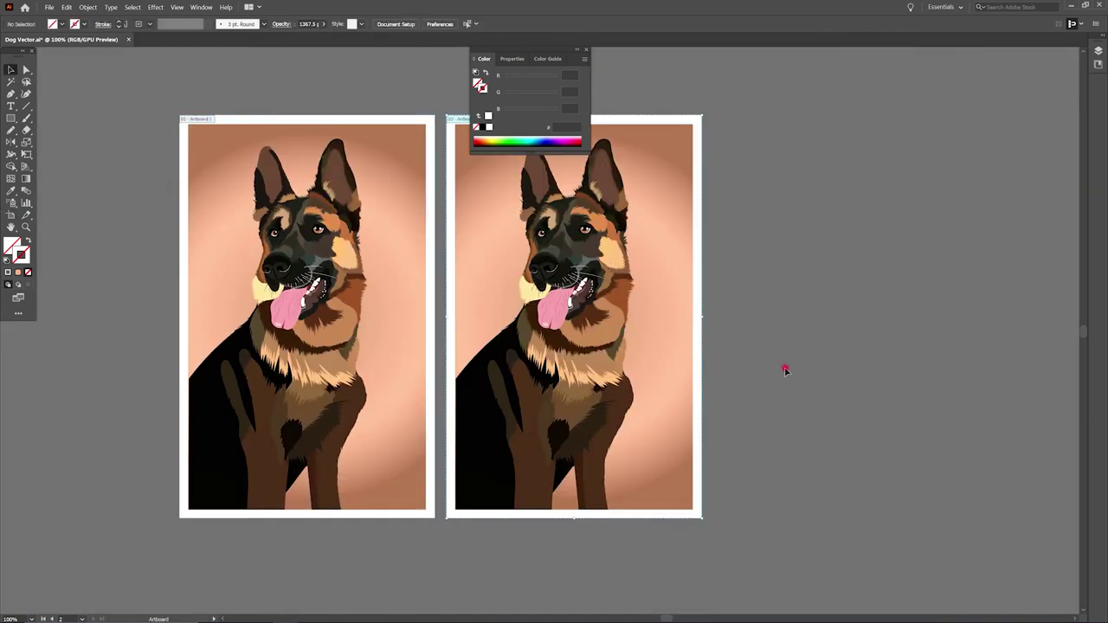
{"action": "key", "text": "g"}
{"action": "left_click", "coordinate": [668, 271]}
{"action": "left_click", "coordinate": [573, 318]}
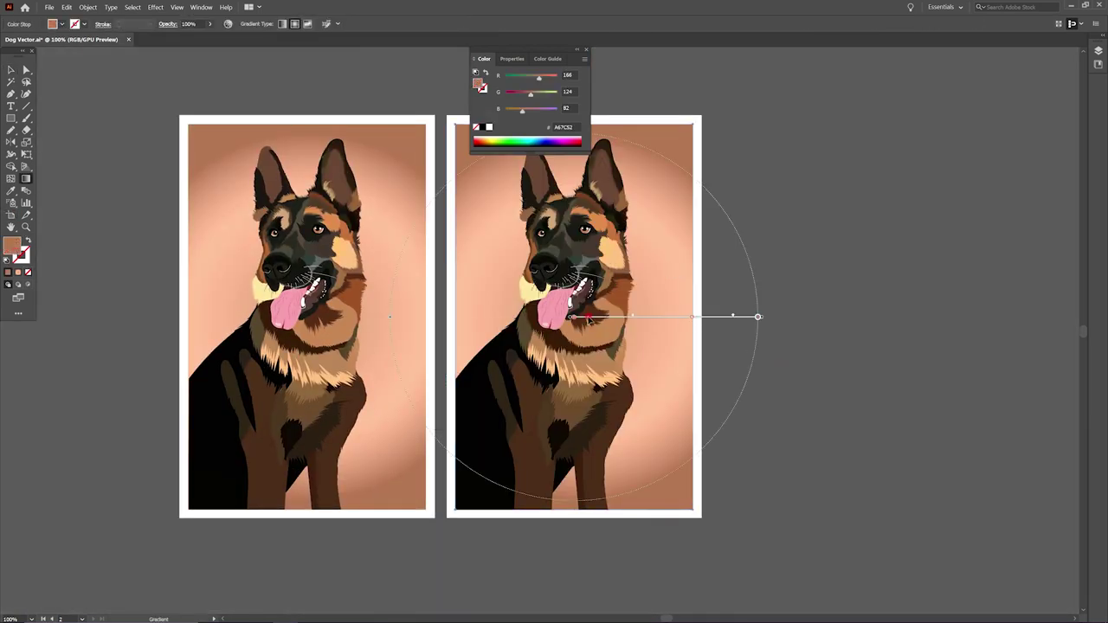
{"action": "double_click", "coordinate": [574, 317]}
{"action": "double_click", "coordinate": [759, 317]}
{"action": "left_click", "coordinate": [640, 345]}
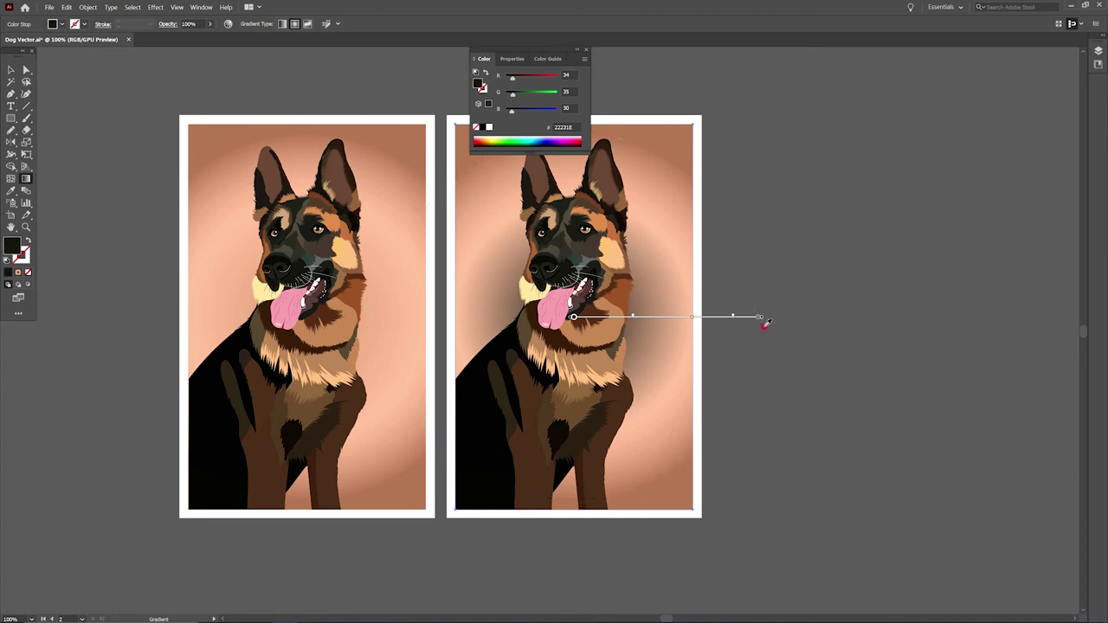
{"action": "left_click", "coordinate": [692, 317]}
{"action": "double_click", "coordinate": [692, 316]}
{"action": "left_click", "coordinate": [604, 370]}
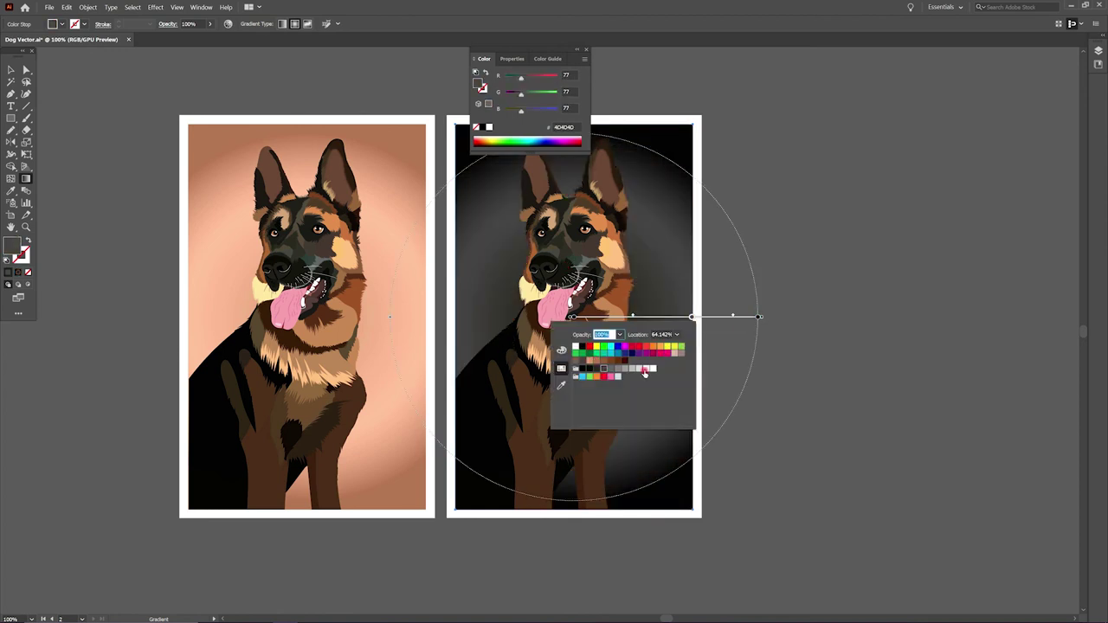
{"action": "double_click", "coordinate": [574, 316]}
{"action": "left_click", "coordinate": [530, 369]}
{"action": "left_click_drag", "start_coordinate": [539, 533], "coordinate": [540, 136]}
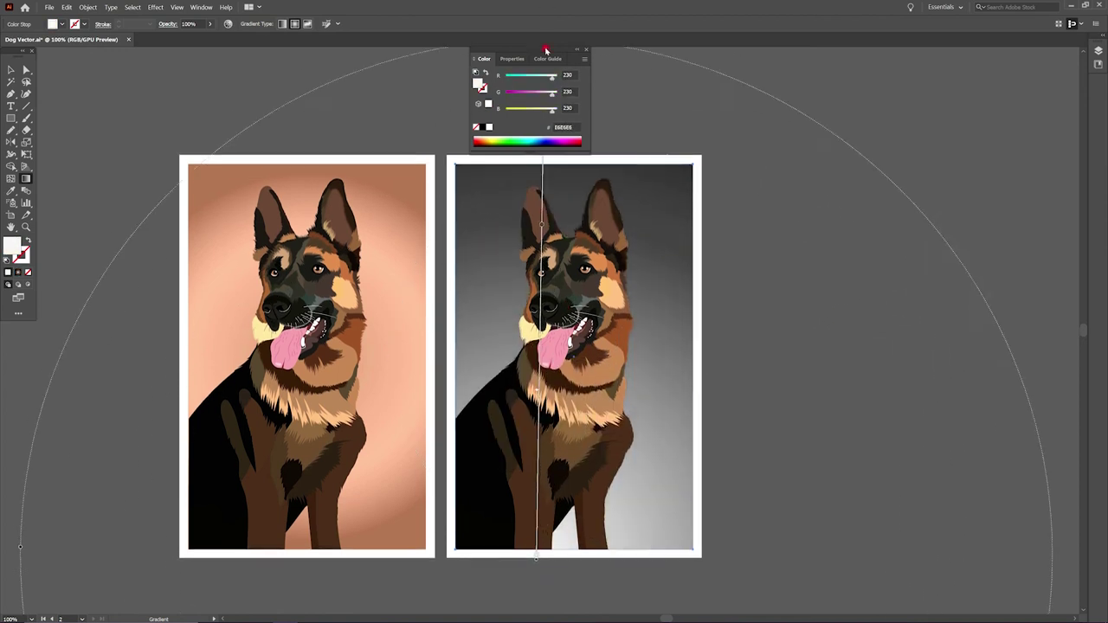
Undo the grey gradient experiment, returning to the peach gradient
{"action": "key", "text": "v"}
{"action": "left_click", "coordinate": [765, 336]}
{"action": "key", "text": "ctrl+z"}
{"action": "key", "text": "ctrl+z"}
{"action": "key", "text": "ctrl+z"}
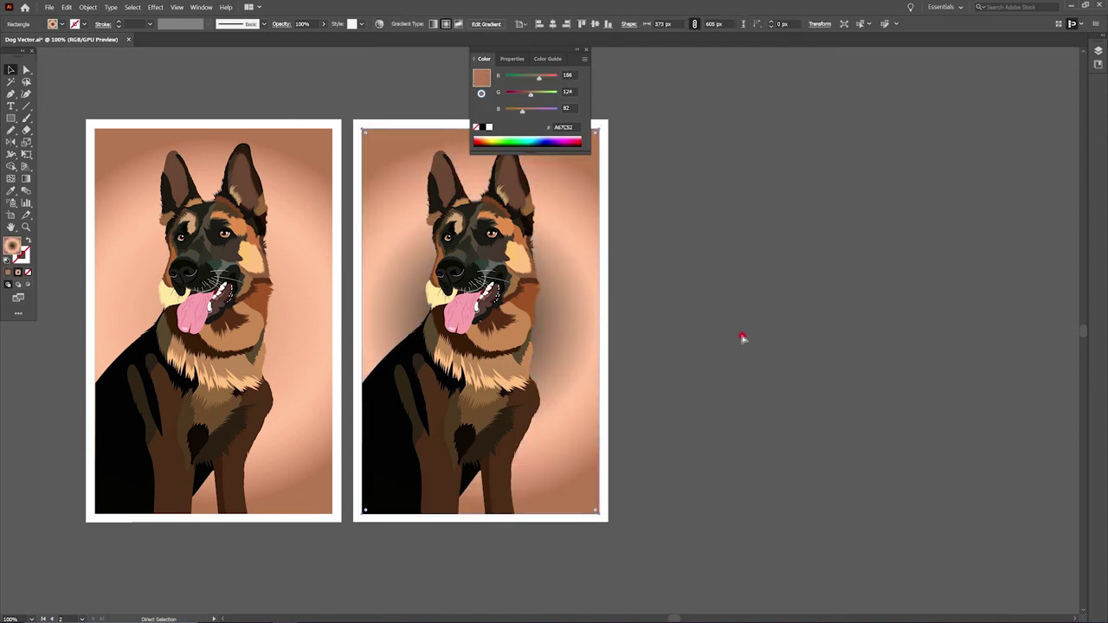
{"action": "key", "text": "ctrl+z"}
Set the second background's gradient to a teal centre with green stops
{"action": "double_click", "coordinate": [11, 246]}
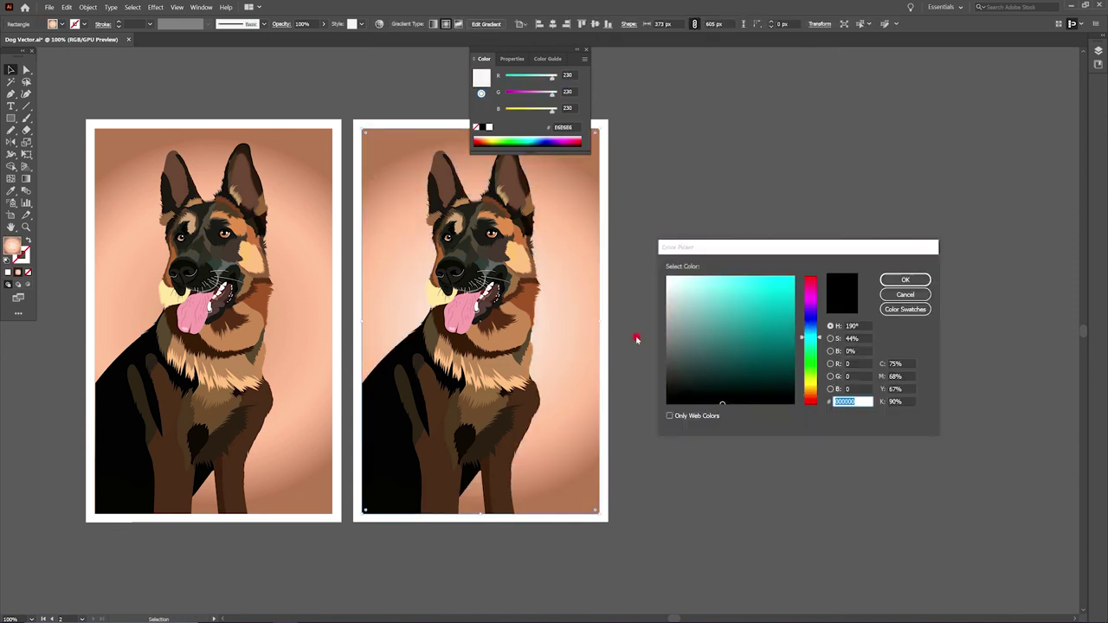
{"action": "left_click", "coordinate": [906, 281]}
{"action": "key", "text": "g"}
{"action": "double_click", "coordinate": [579, 322]}
{"action": "left_click", "coordinate": [523, 354]}
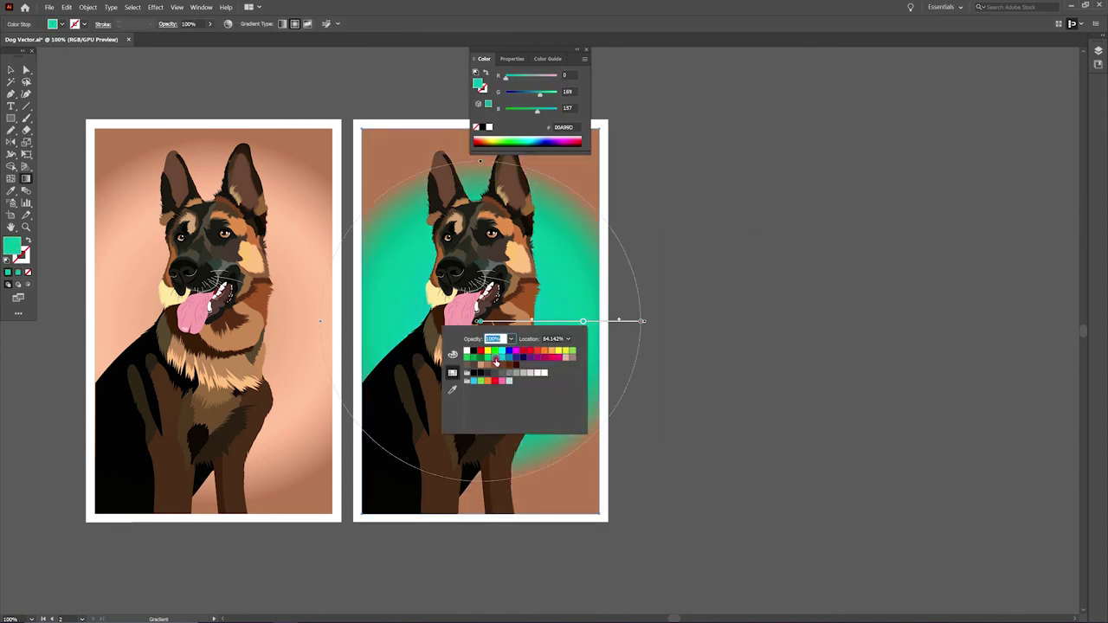
{"action": "double_click", "coordinate": [641, 321]}
{"action": "left_click", "coordinate": [563, 351]}
{"action": "left_click", "coordinate": [737, 342]}
Refine the selected gradient stop to a teal shade in the Color Picker
{"action": "scroll", "coordinate": [667, 359], "scroll_direction": "left", "scroll_amount": 2}
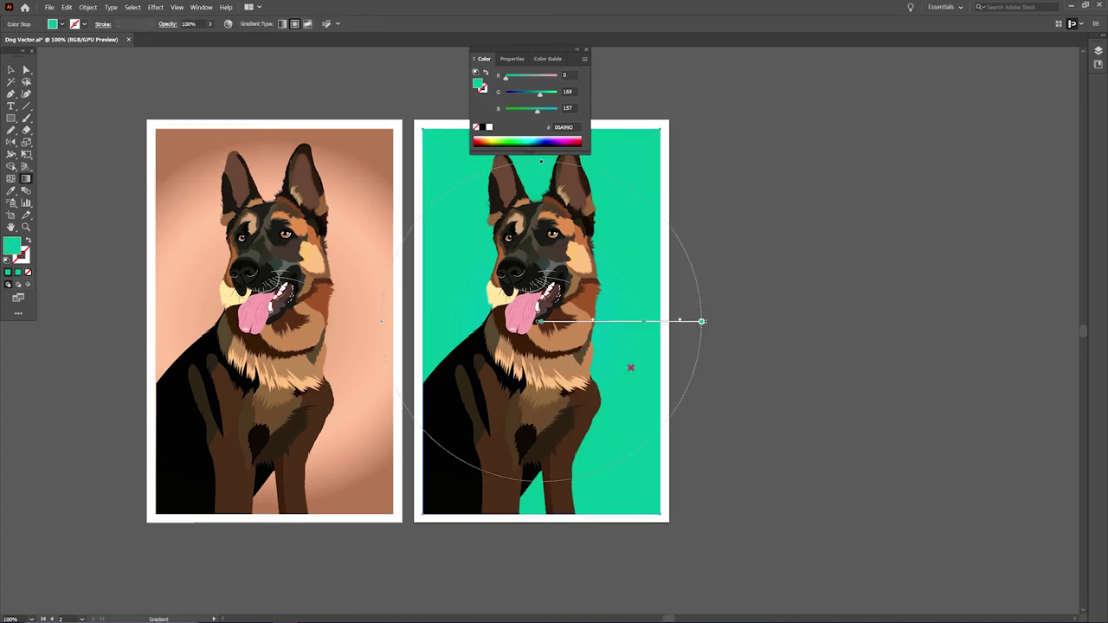
{"action": "double_click", "coordinate": [693, 323]}
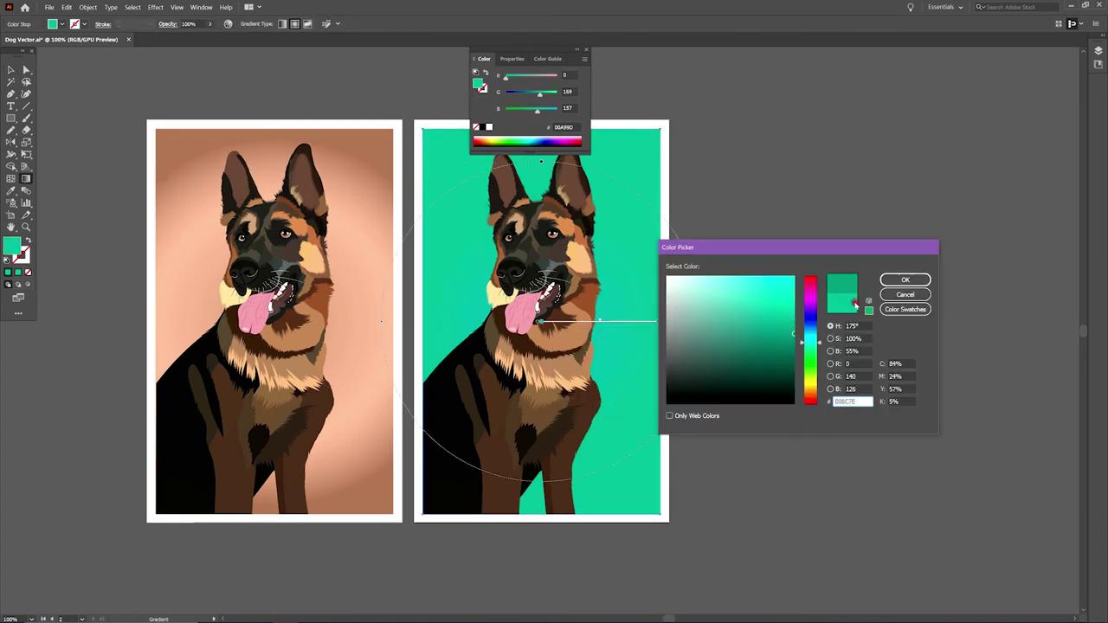
{"action": "key", "text": "Escape"}
{"action": "double_click", "coordinate": [693, 323]}
{"action": "key", "text": "Return"}
{"action": "scroll", "coordinate": [626, 439], "scroll_direction": "right", "scroll_amount": 2}
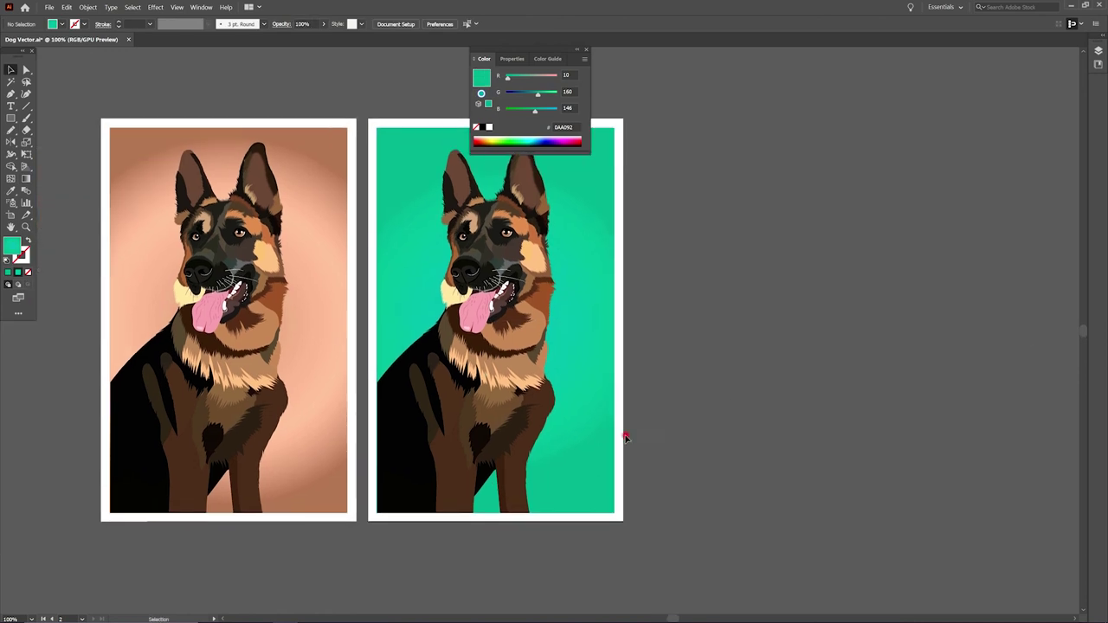
{"action": "scroll", "coordinate": [456, 517], "scroll_direction": "left", "scroll_amount": 3}
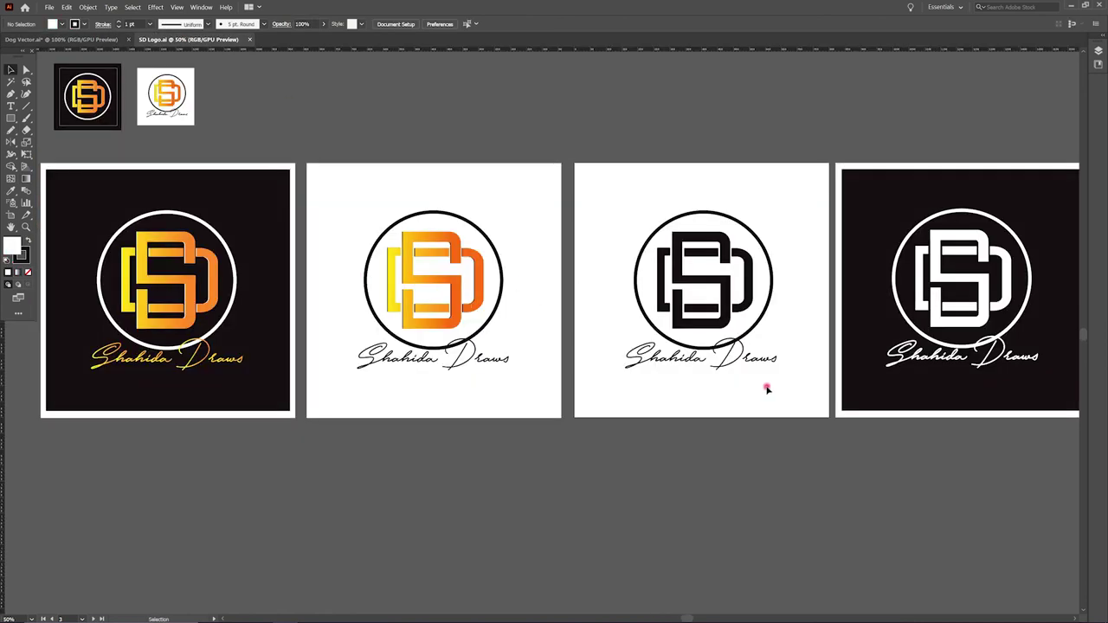
Paste the SD logo into the dog portrait, expand it, shrink it and delete its text
{"action": "left_click_drag", "start_coordinate": [767, 384], "coordinate": [892, 323]}
{"action": "left_click", "coordinate": [60, 39]}
{"action": "key", "text": "ctrl+v"}
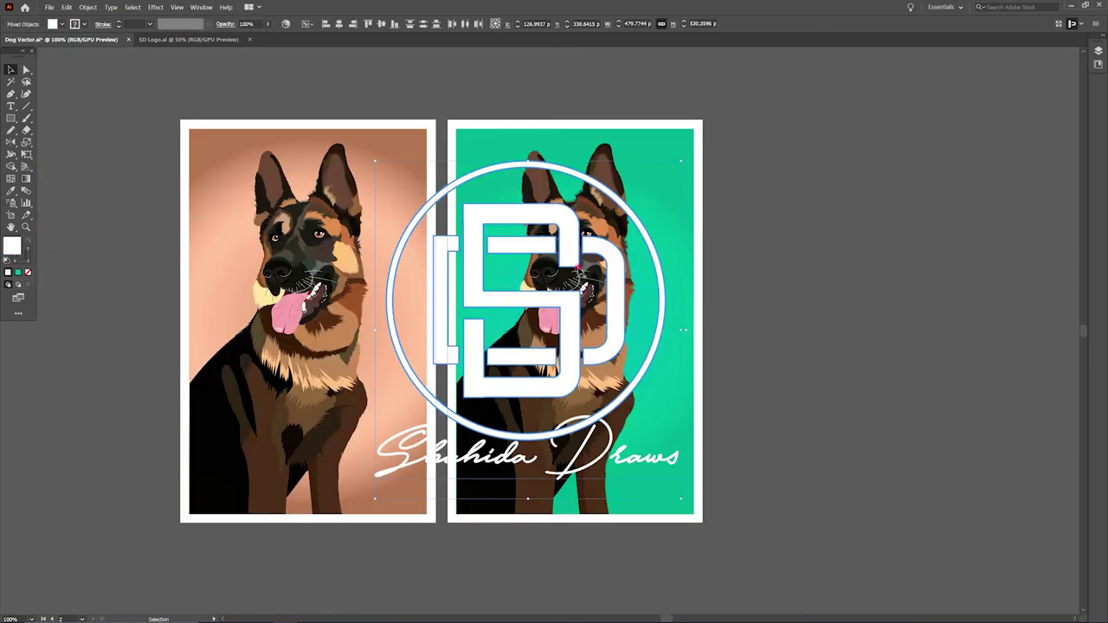
{"action": "left_click_drag", "start_coordinate": [508, 322], "coordinate": [892, 312]}
{"action": "left_click", "coordinate": [87, 7]}
{"action": "left_click", "coordinate": [113, 147]}
{"action": "key", "text": "Return"}
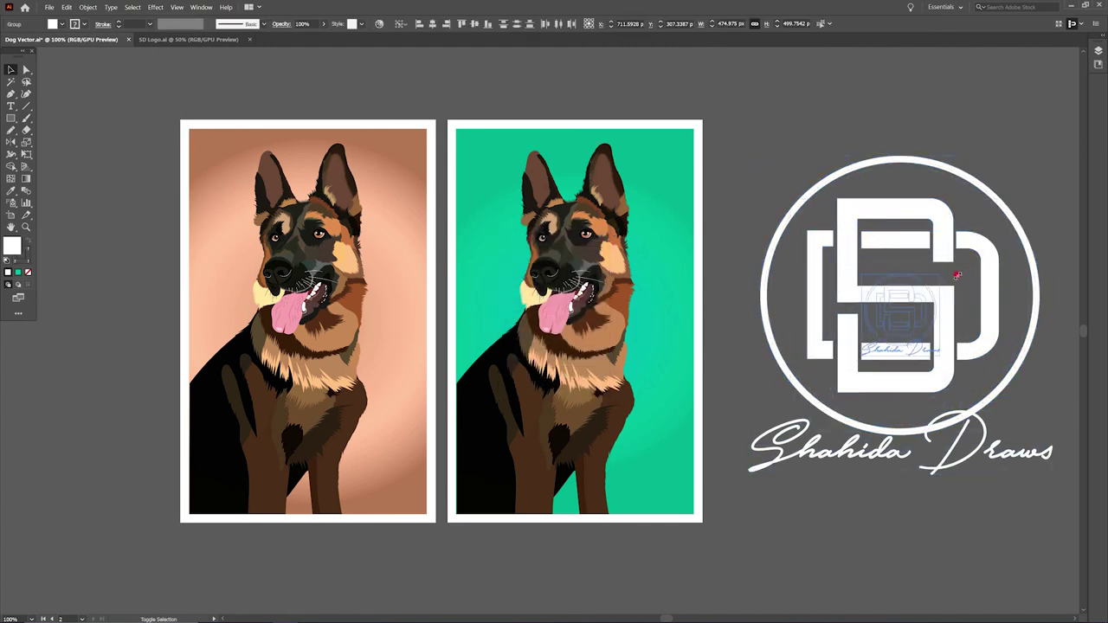
{"action": "left_click_drag", "start_coordinate": [1054, 494], "coordinate": [827, 221]}
{"action": "key", "text": "v"}
{"action": "left_click", "coordinate": [831, 216]}
{"action": "key", "text": "Delete"}
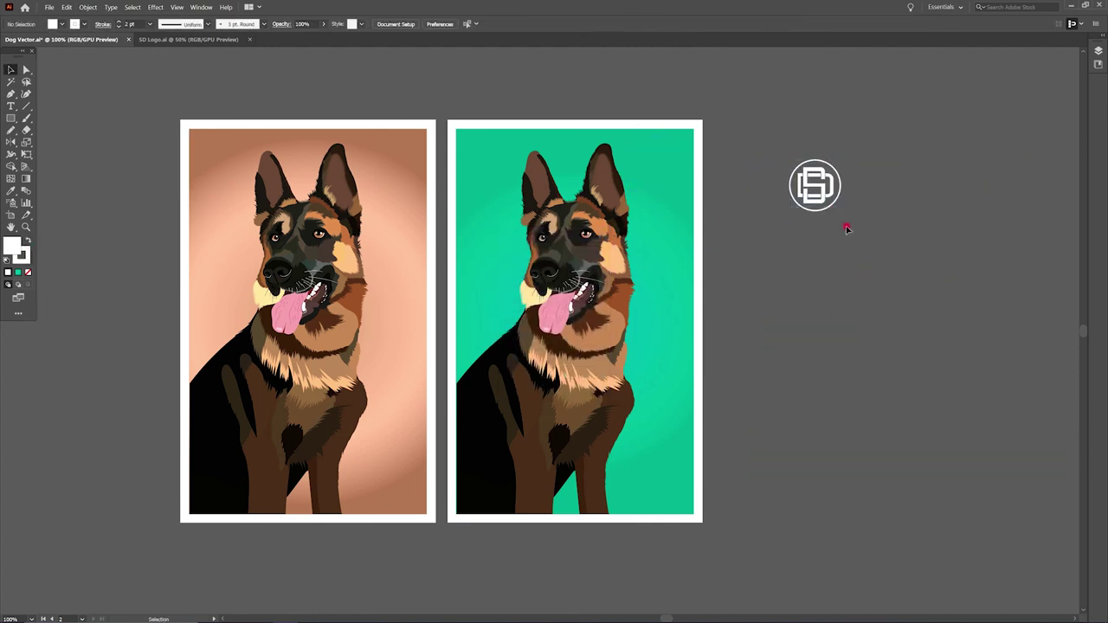
{"action": "left_click", "coordinate": [827, 192]}
Paste a copy of the logo onto the peach artboard and recolour it dark
{"action": "left_click", "coordinate": [374, 219]}
{"action": "key", "text": "ctrl+shift+v"}
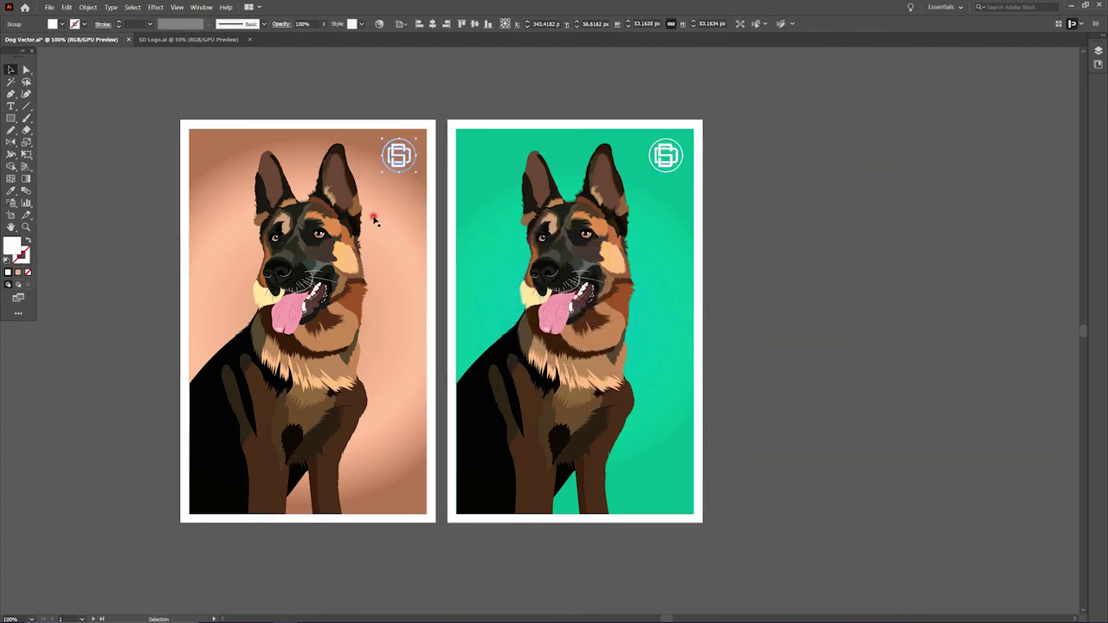
{"action": "key", "text": "v"}
{"action": "left_click", "coordinate": [902, 377]}
Copy the signature from the logo file to the teal artboard's bottom right
{"action": "key", "text": "ctrl+Tab"}
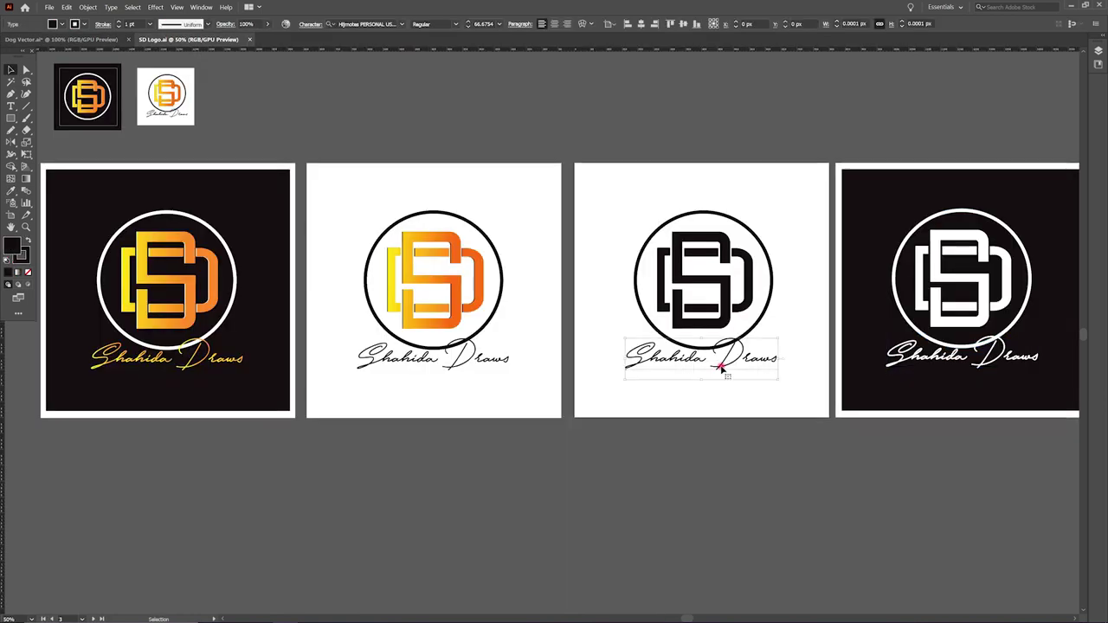
{"action": "left_click", "coordinate": [718, 371]}
{"action": "key", "text": "ctrl+c"}
{"action": "key", "text": "ctrl+Tab"}
{"action": "key", "text": "ctrl+v"}
{"action": "left_click_drag", "start_coordinate": [546, 333], "coordinate": [632, 500]}
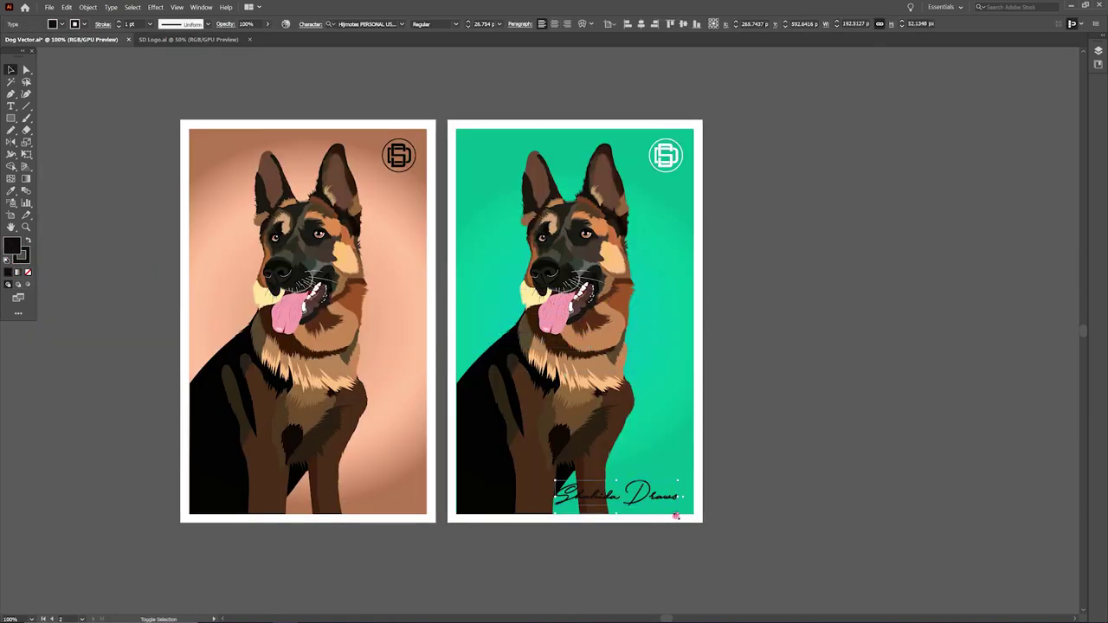
{"action": "key", "text": "i"}
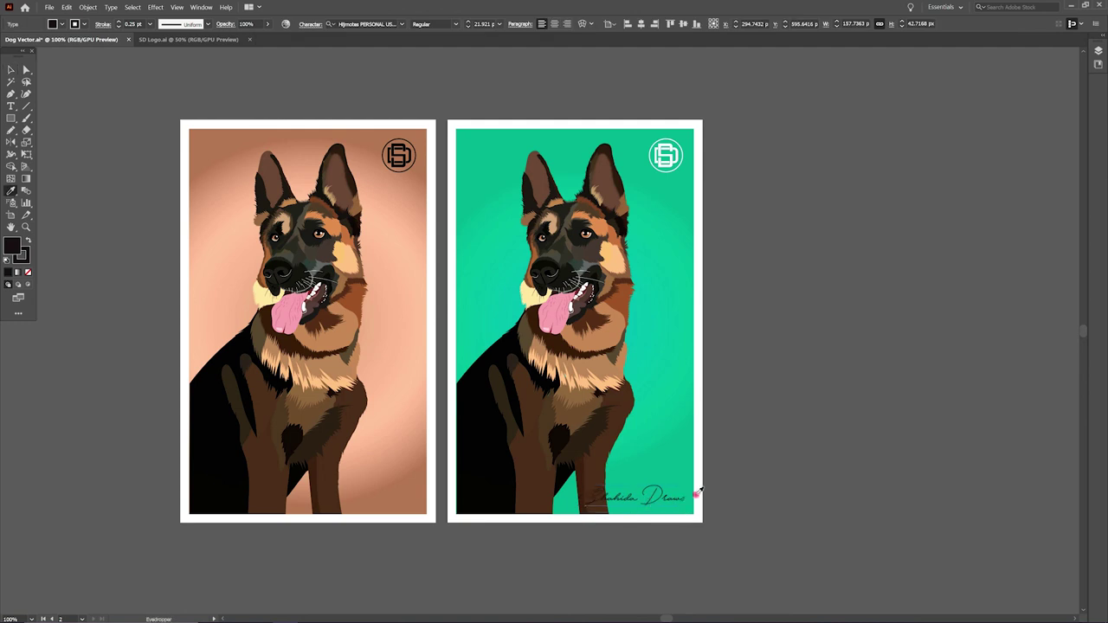